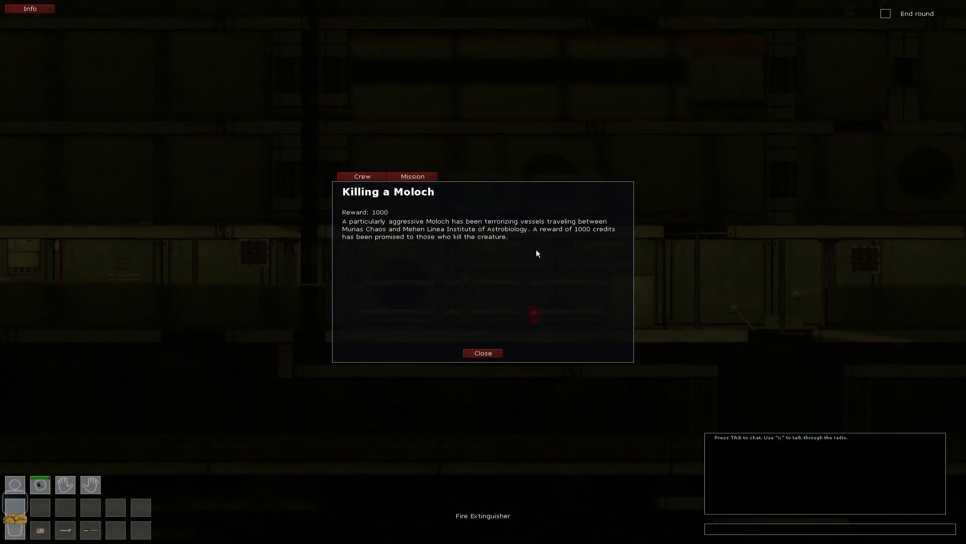
- Dismiss the mission briefing and walk the engineer left through the first door into the corridor
left_click(483, 353)
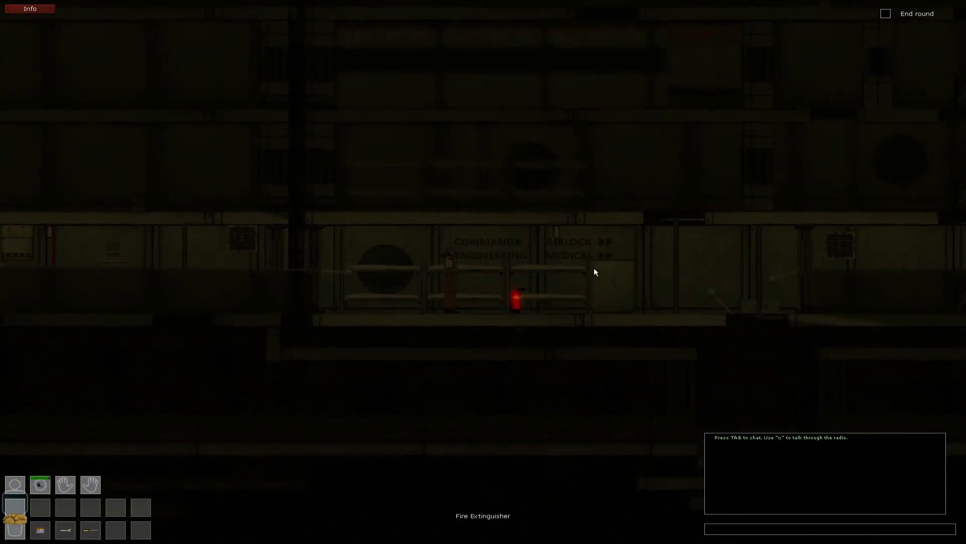
key("a")
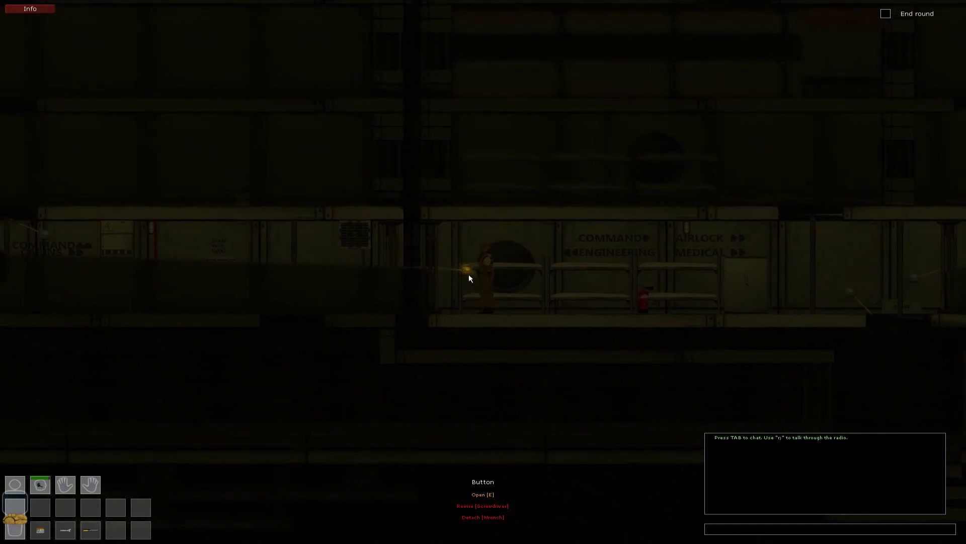
key("e")
key("a")
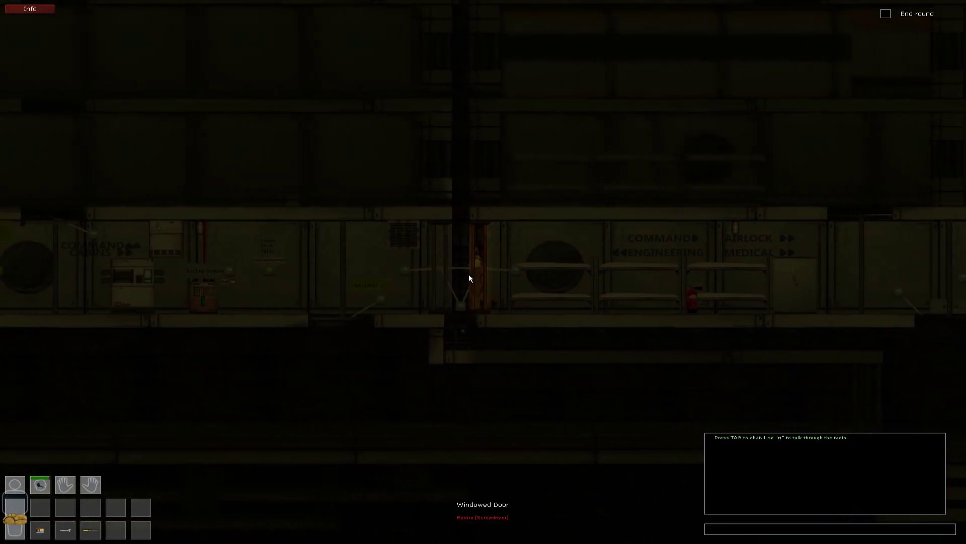
key("a")
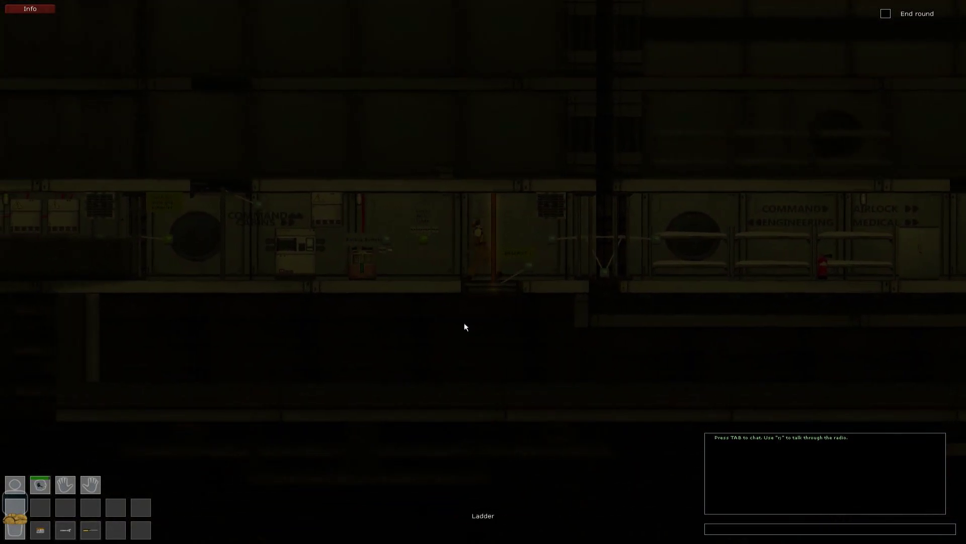
key("a")
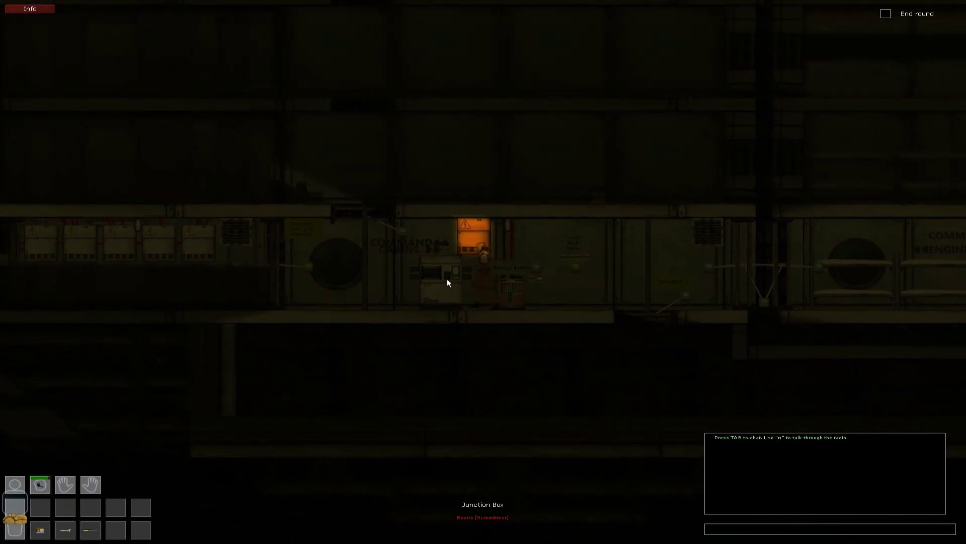
- Walk past the Oxygen Generator and through the next door into the crate room
key("a")
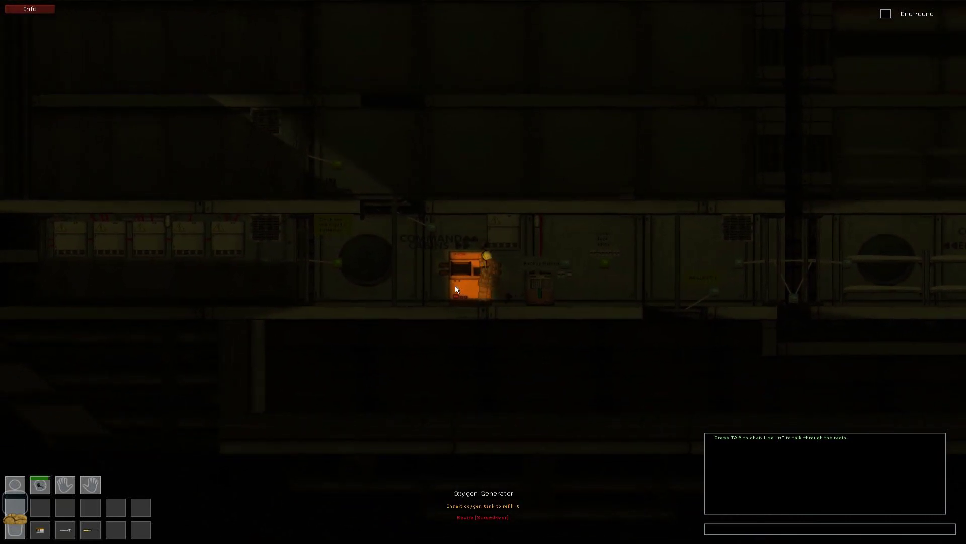
key("a")
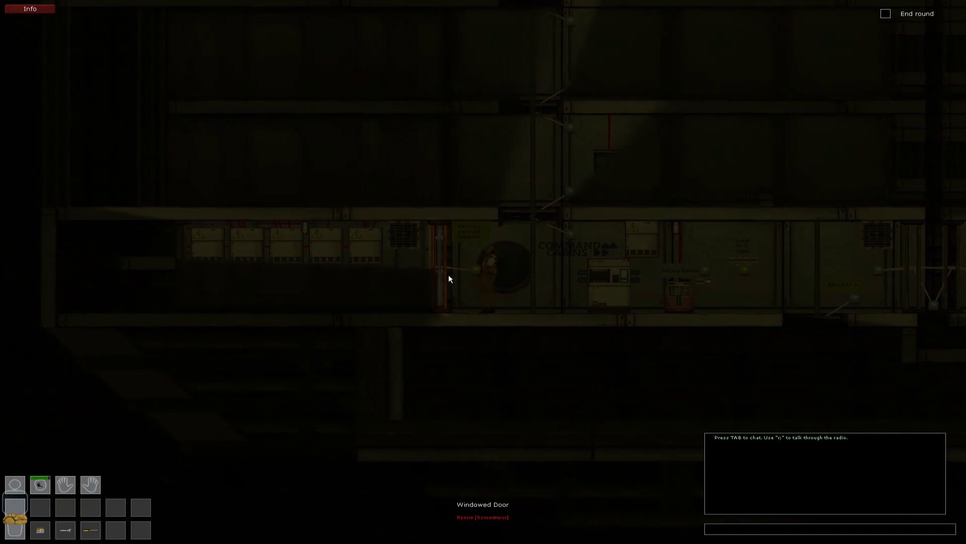
key("e")
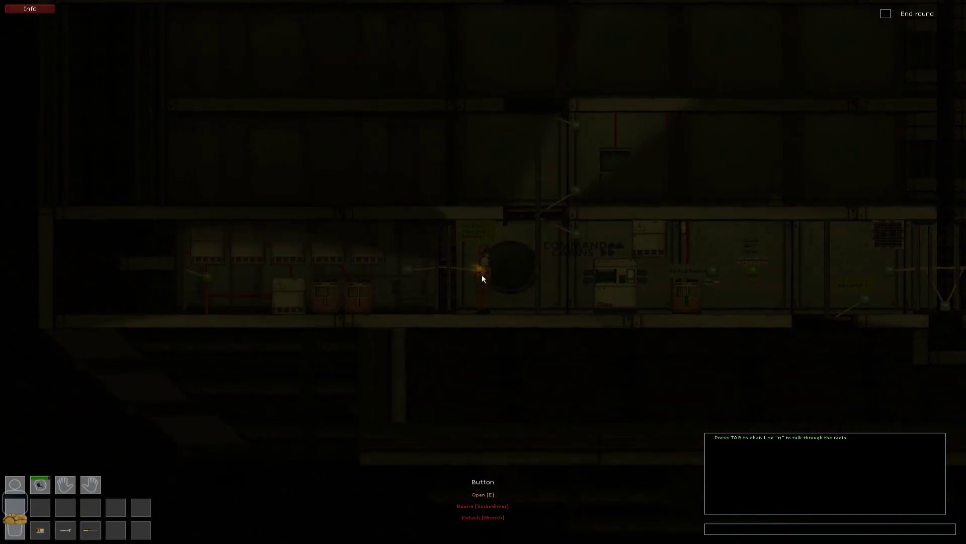
key("a")
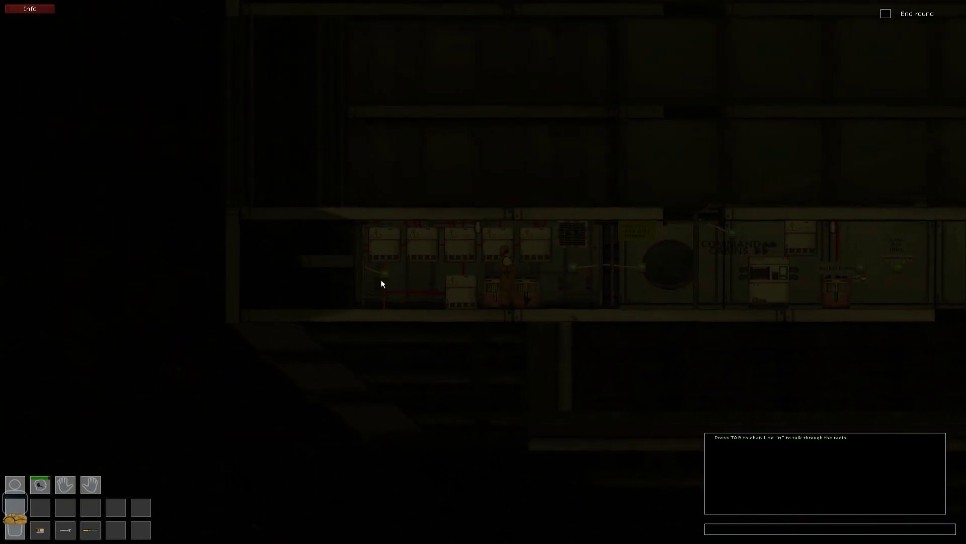
key("a")
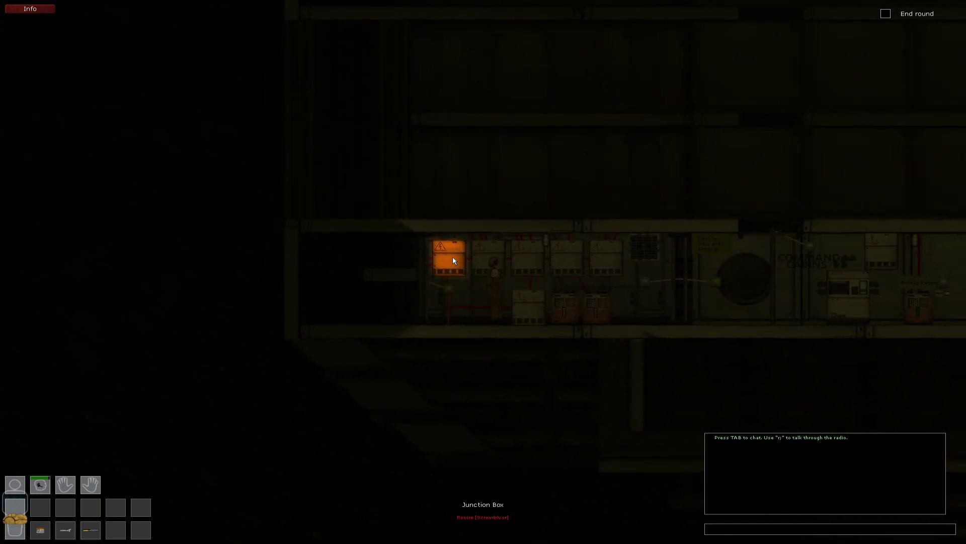
- Walk back right out of the crate room to the ladder
key("d")
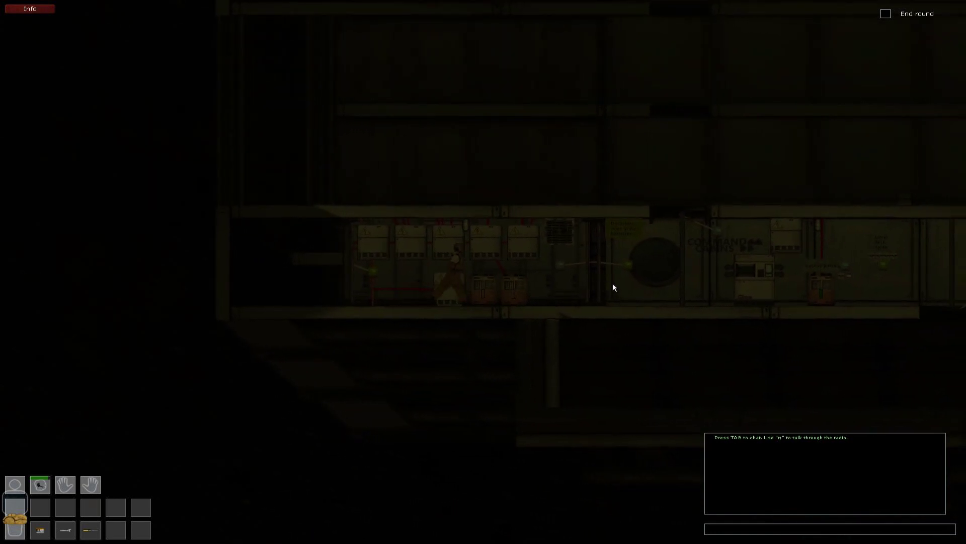
key("d")
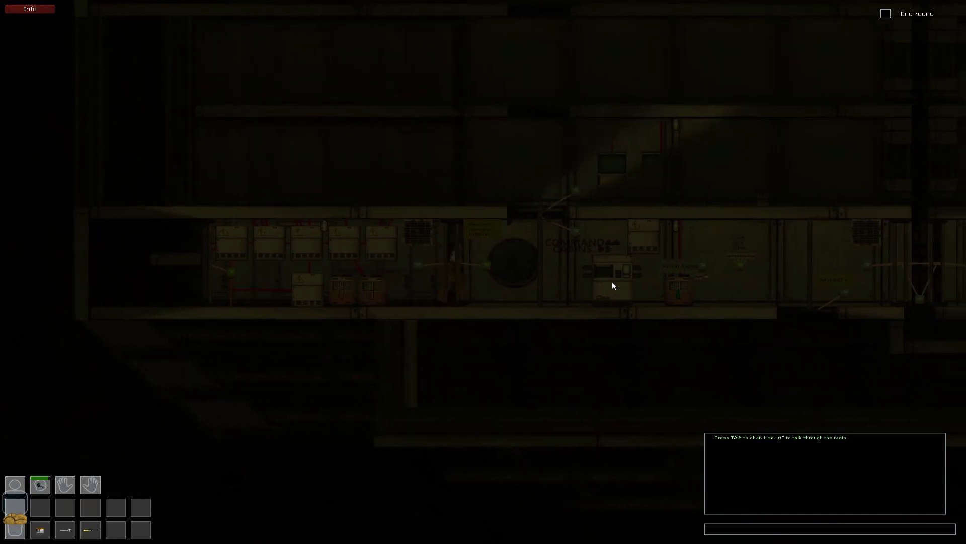
key("d")
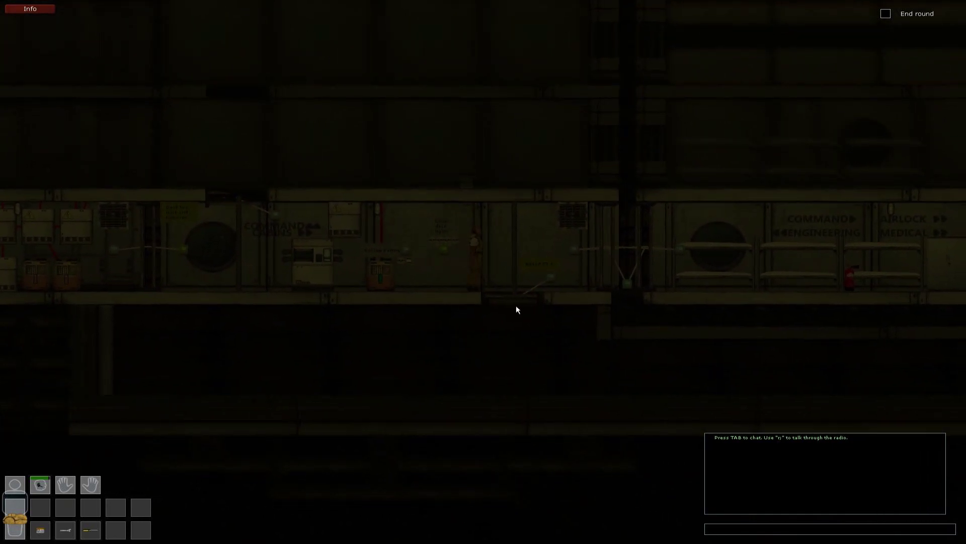
key("d")
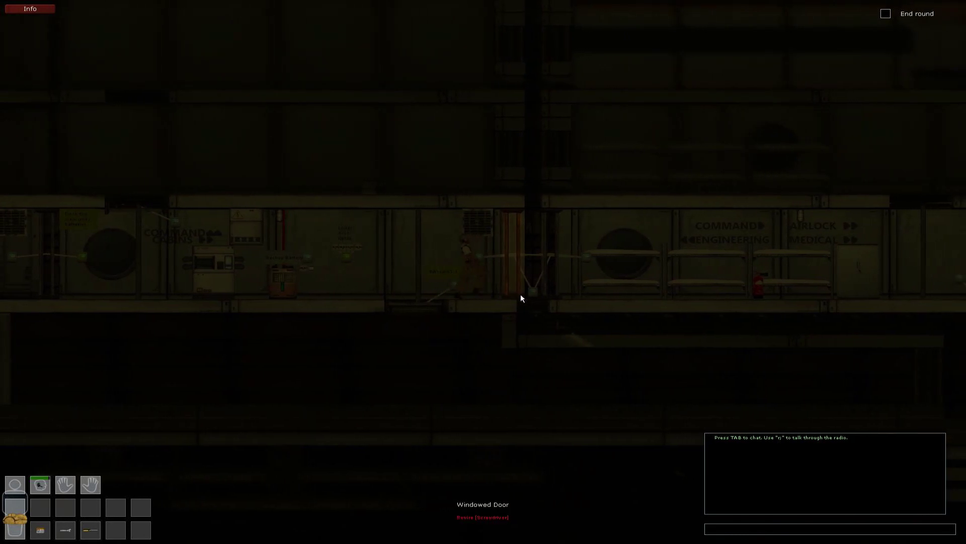
key("a")
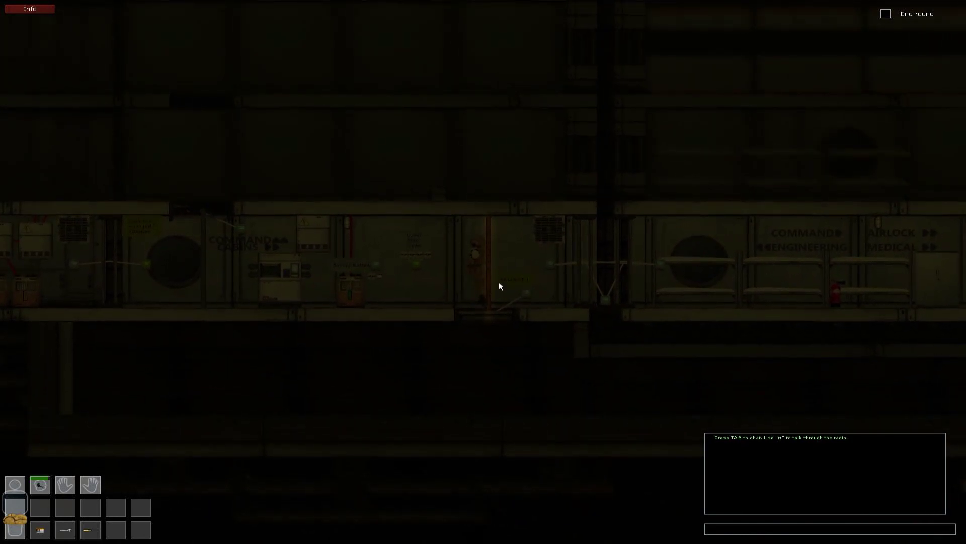
- Climb down to the lower deck and walk left toward the Pump
key("w")
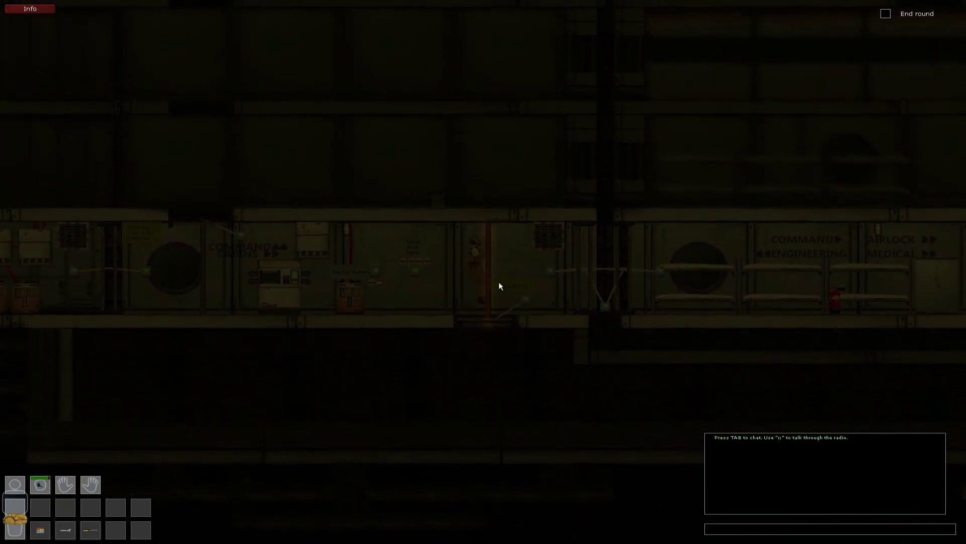
key("s")
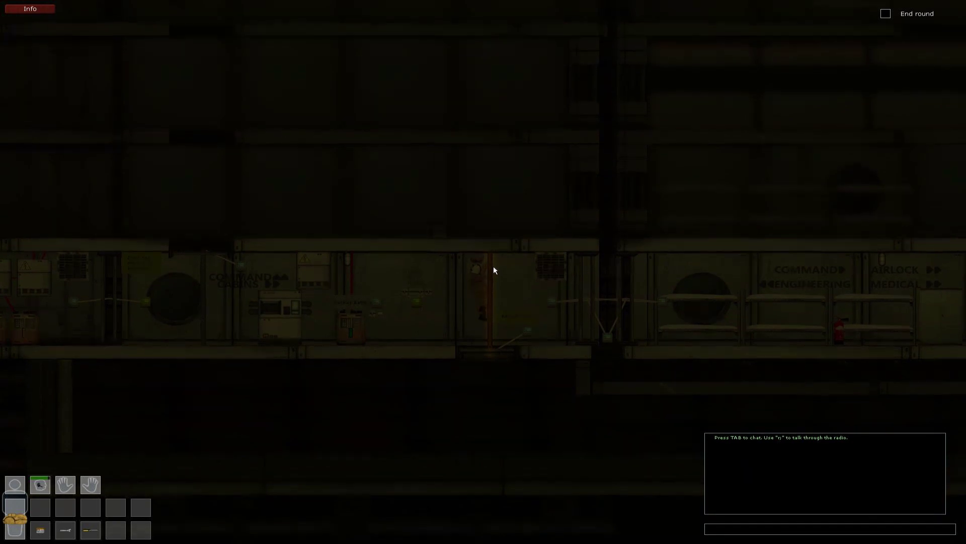
key("a")
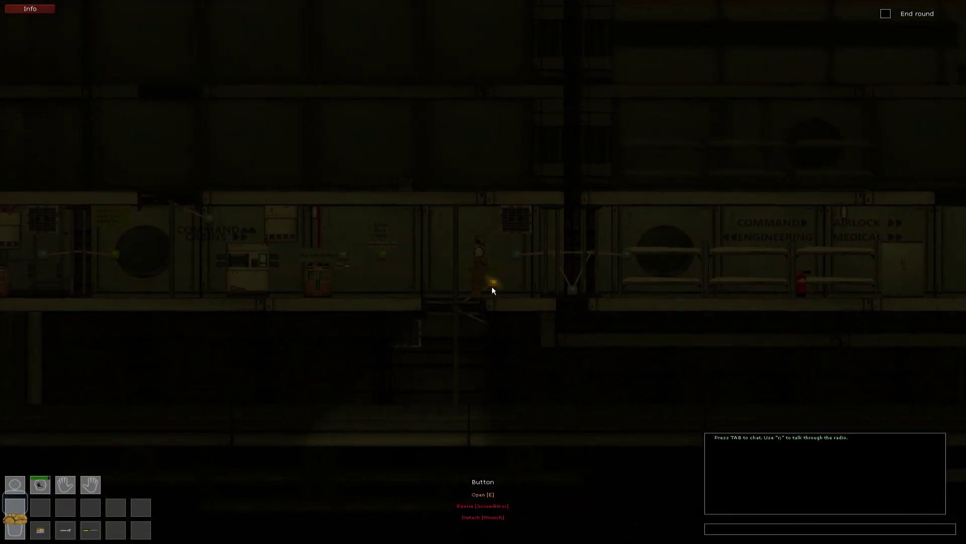
key("s")
key("a")
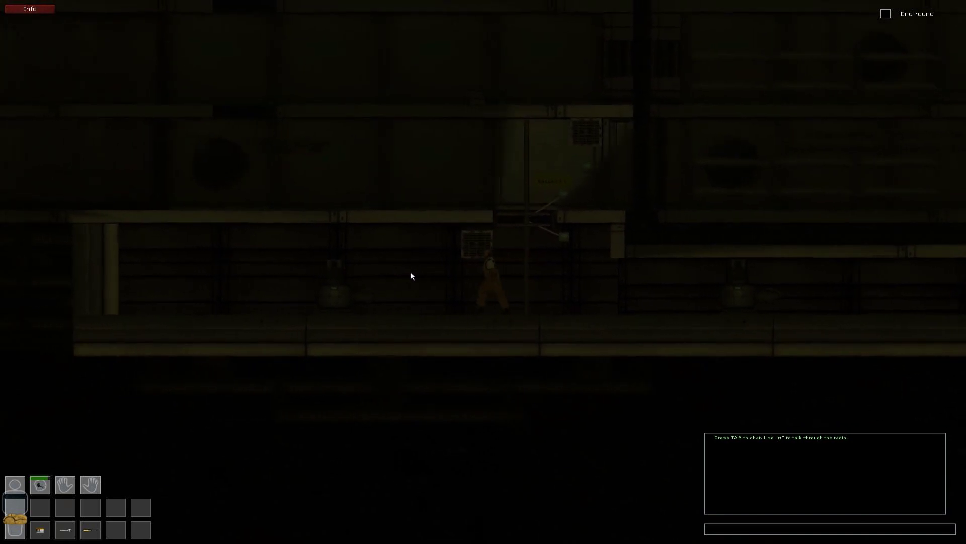
key("a")
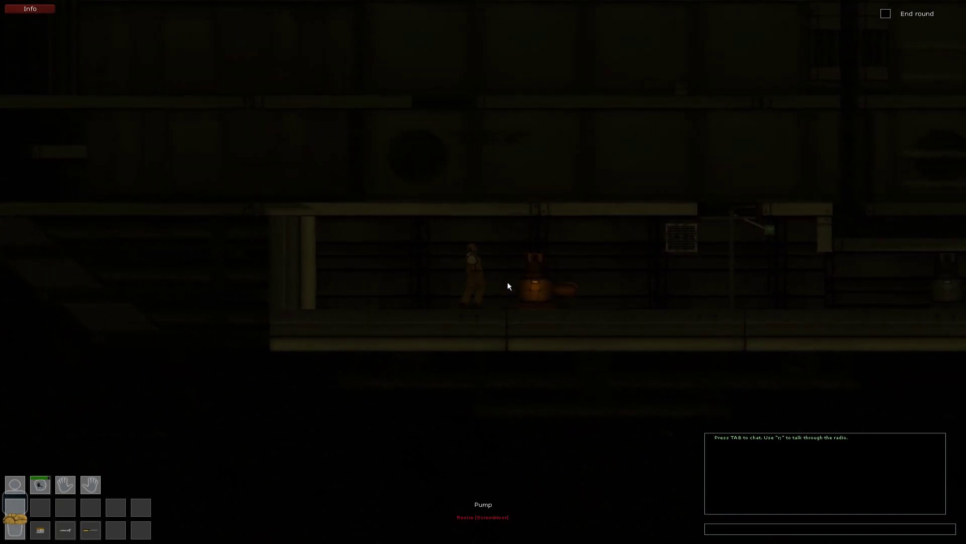
key("a")
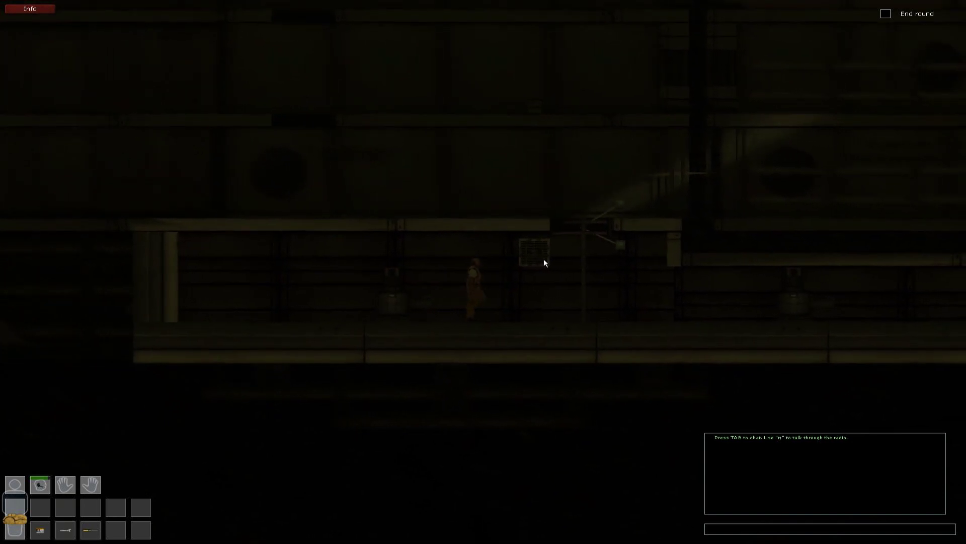
- Return up the ladder to the upper deck and walk left through the door beside it
key("d")
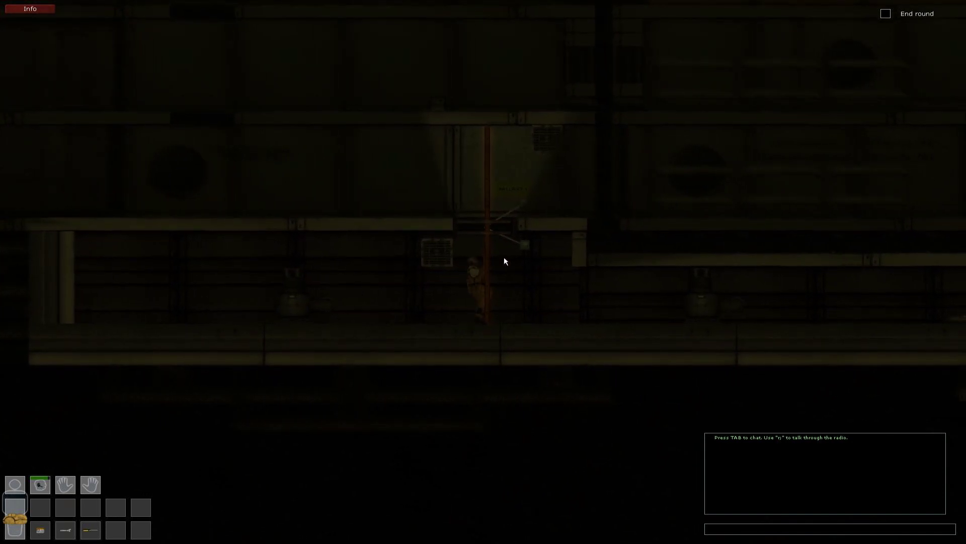
key("w")
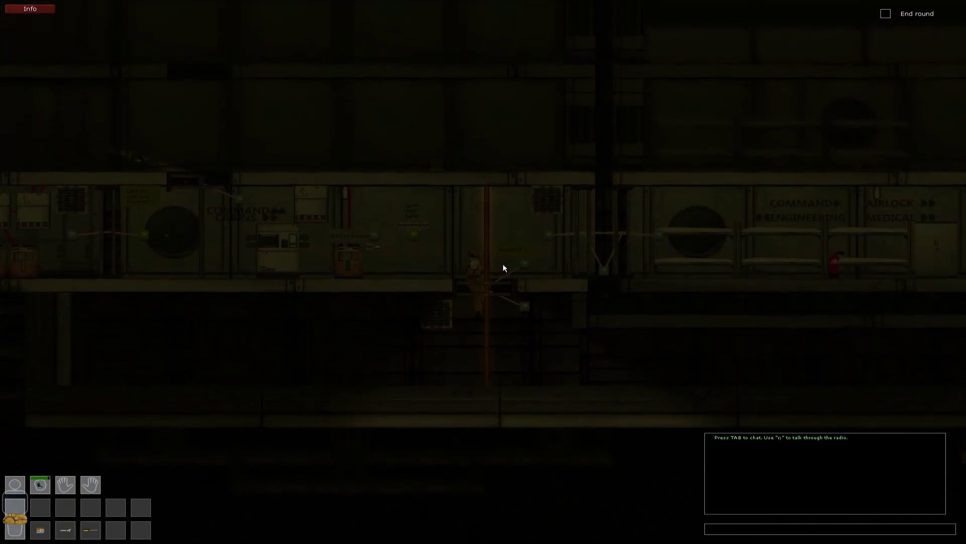
key("w")
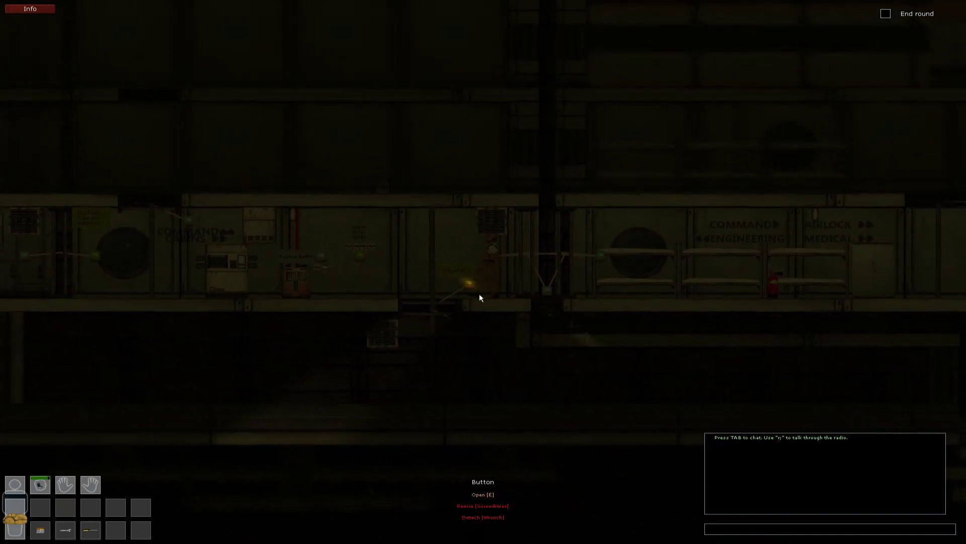
key("e")
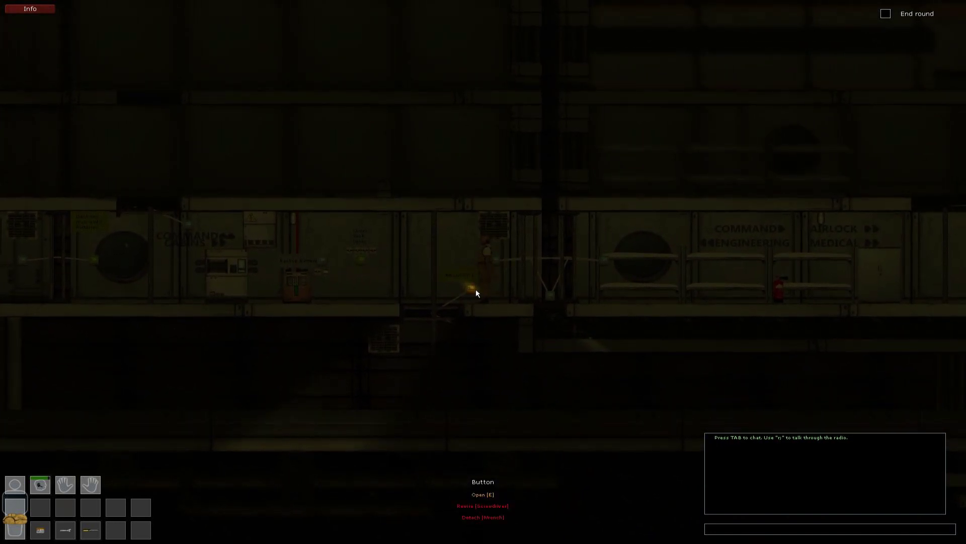
key("d")
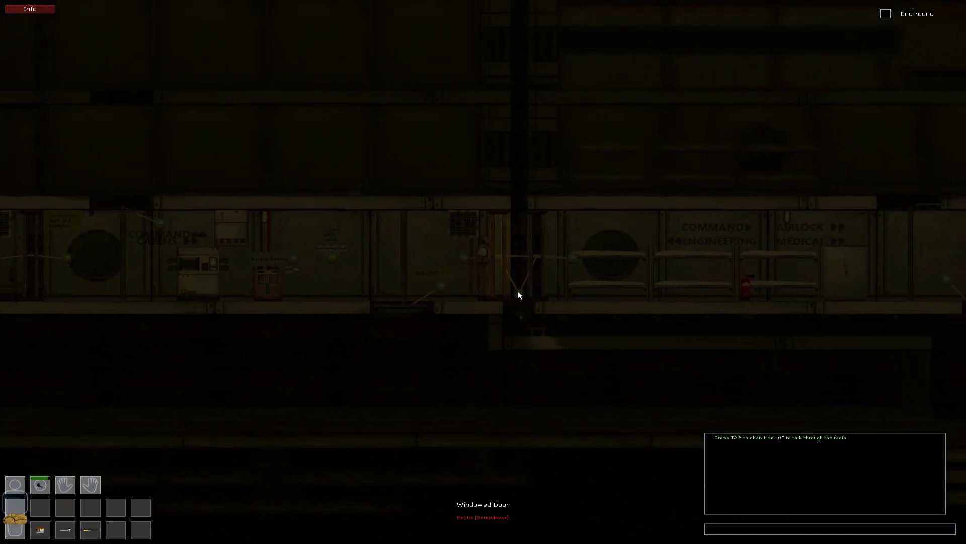
key("a")
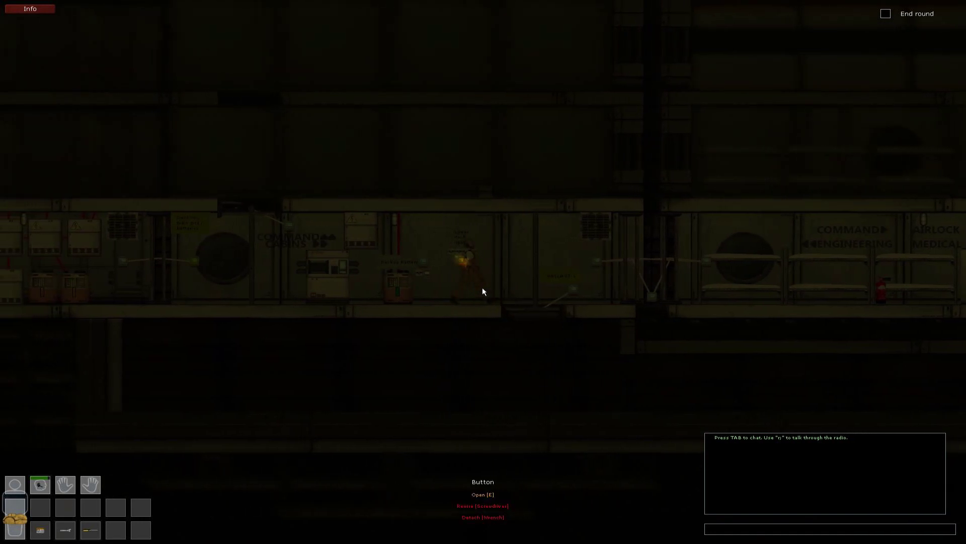
- Climb the ladder up another deck, then walk left through the doorway toward the reactor
key("a")
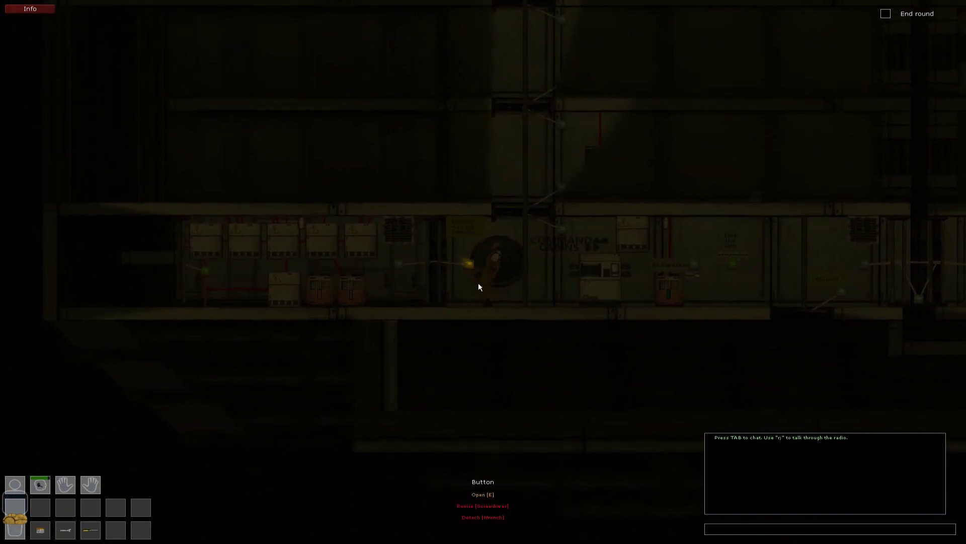
key("d")
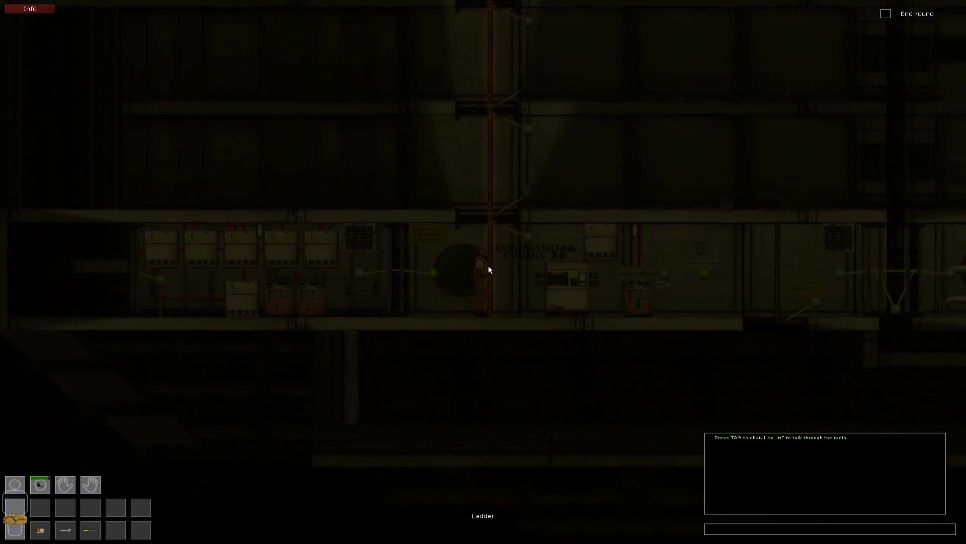
key("w")
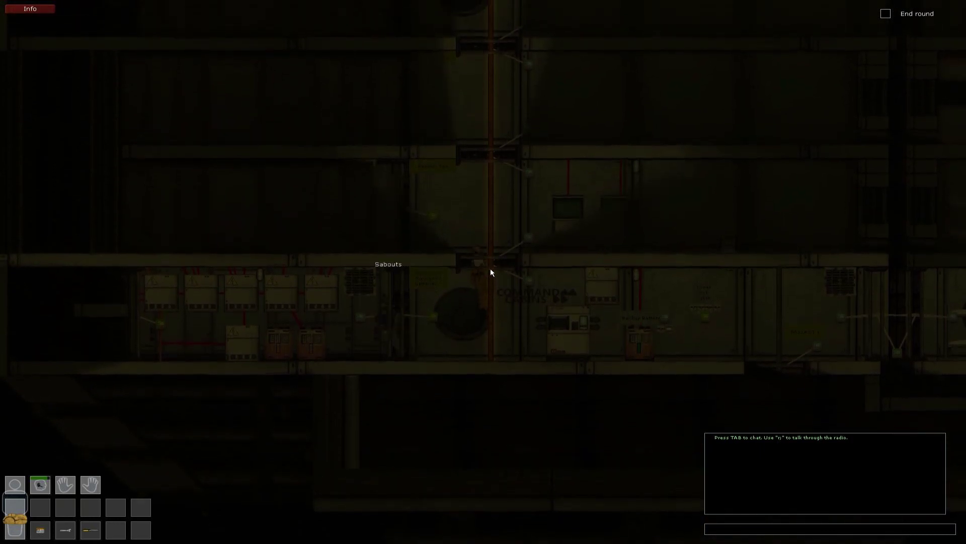
key("w")
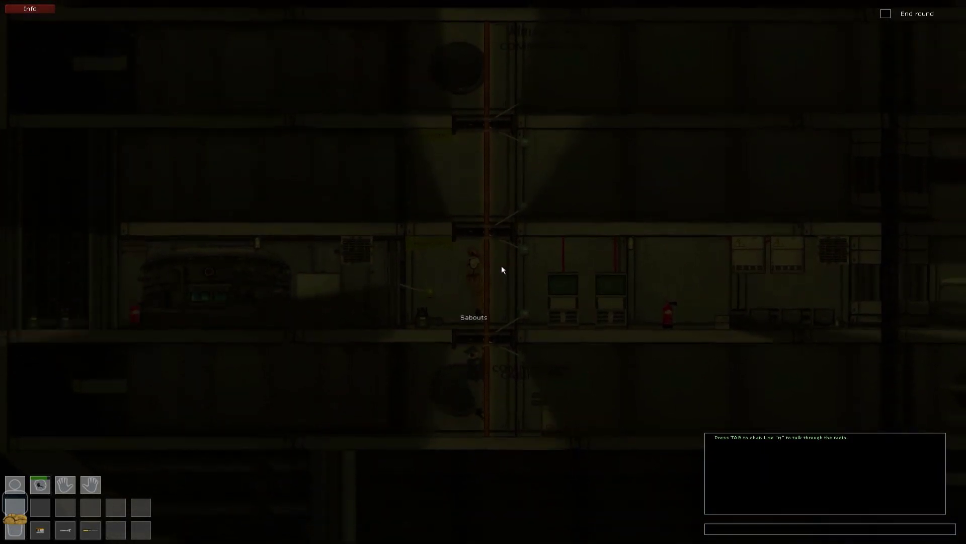
key("w")
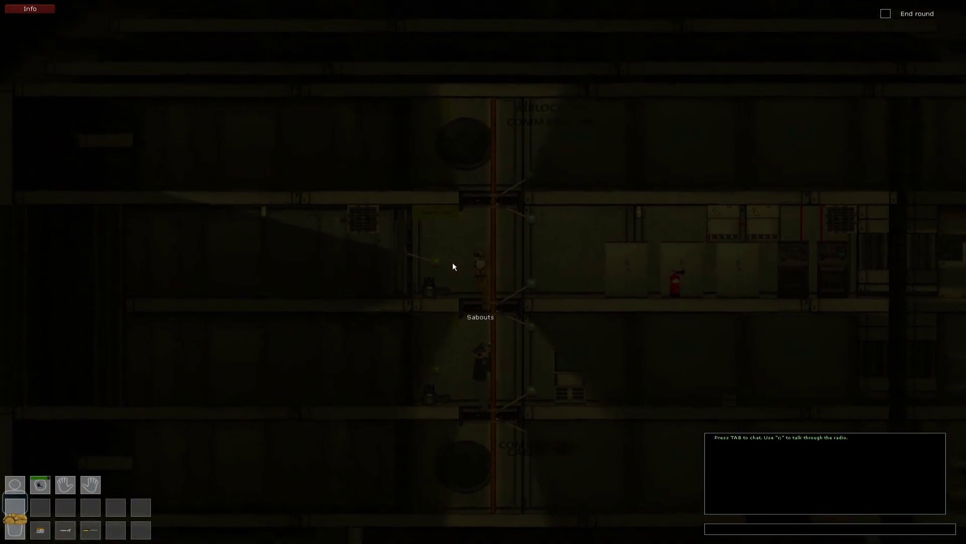
key("a")
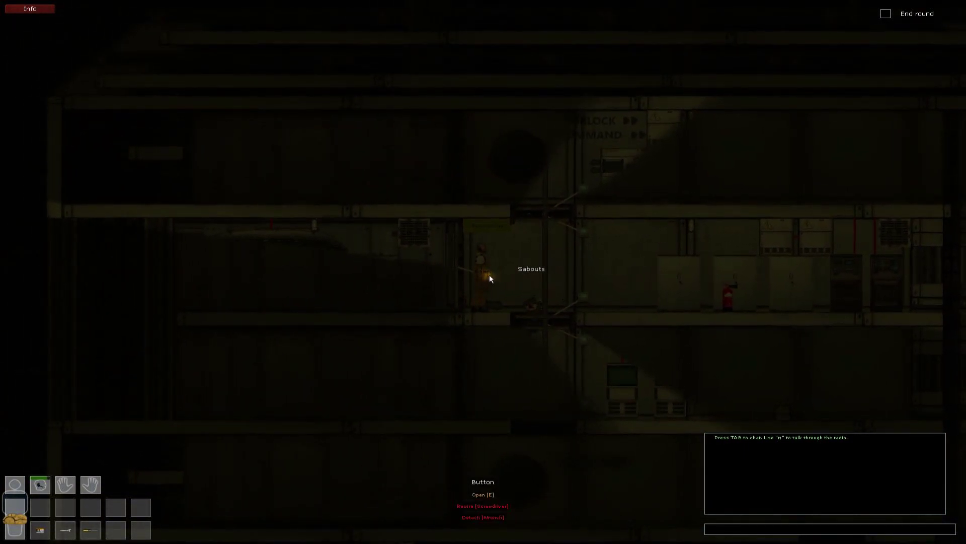
key("e")
key("a")
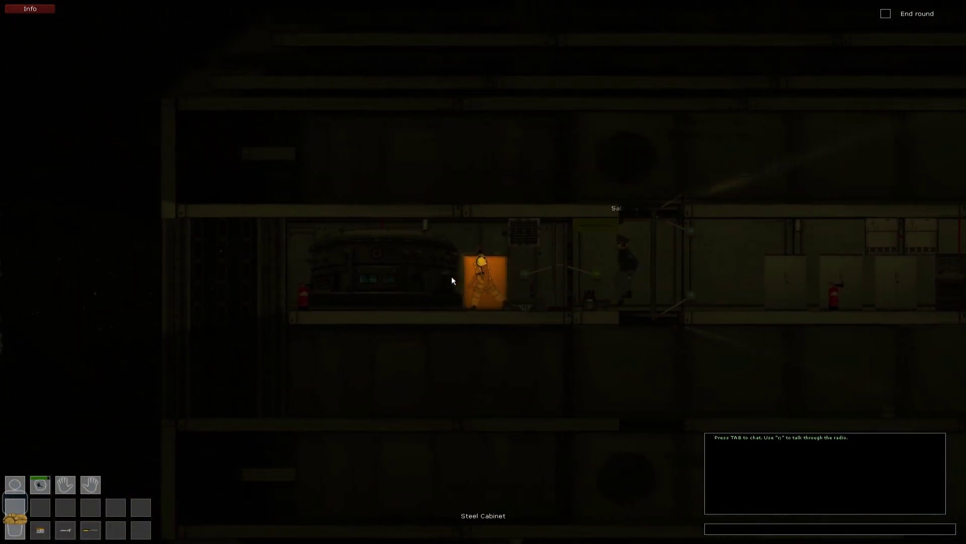
- Inspect the nuclear reactor's control panel, then close it
key("a")
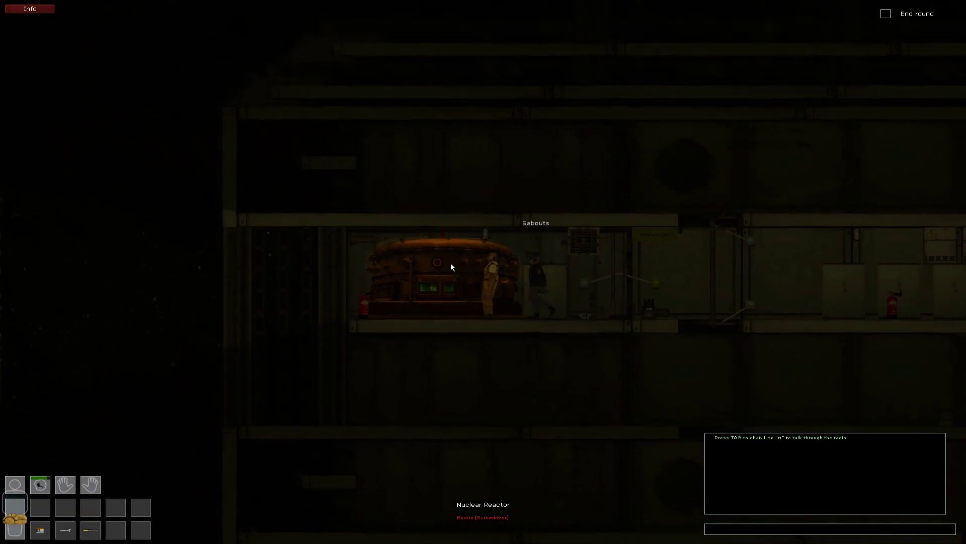
key("e")
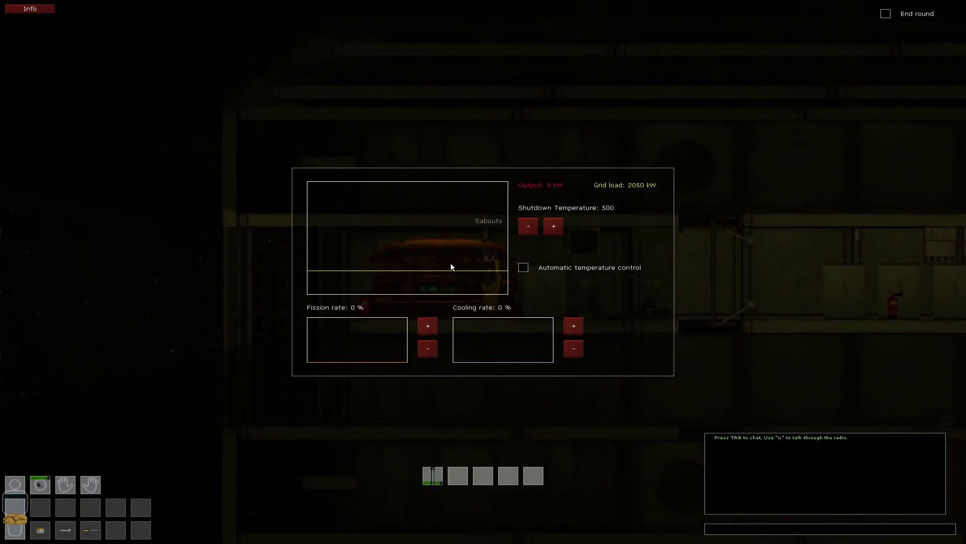
key("Escape")
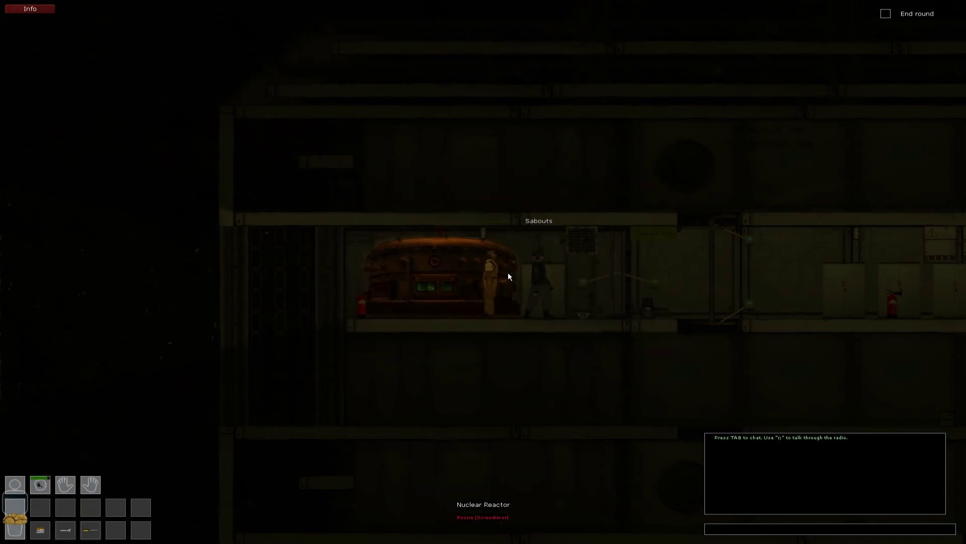
- Go right past the small pump, climb the ladder, and walk left to the storage cabinet
key("d")
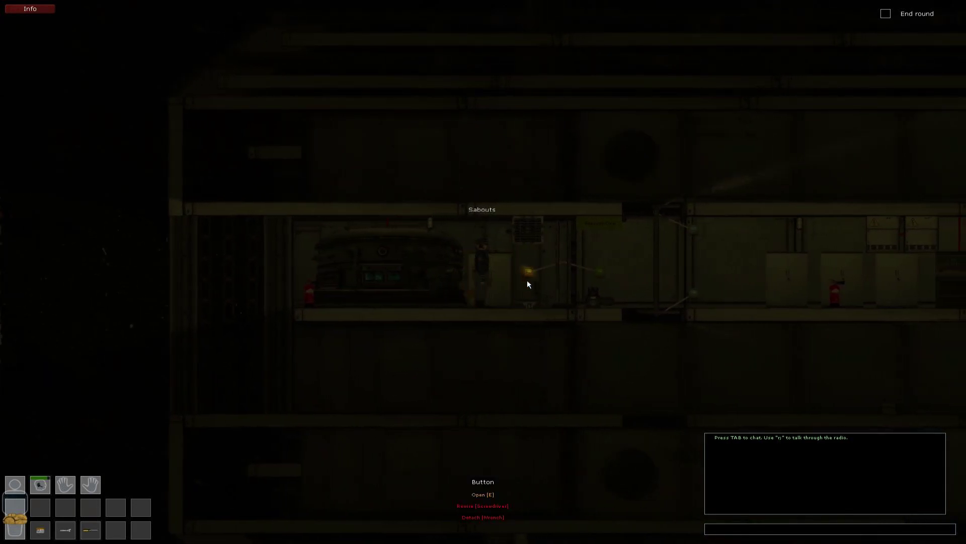
key("e")
key("d")
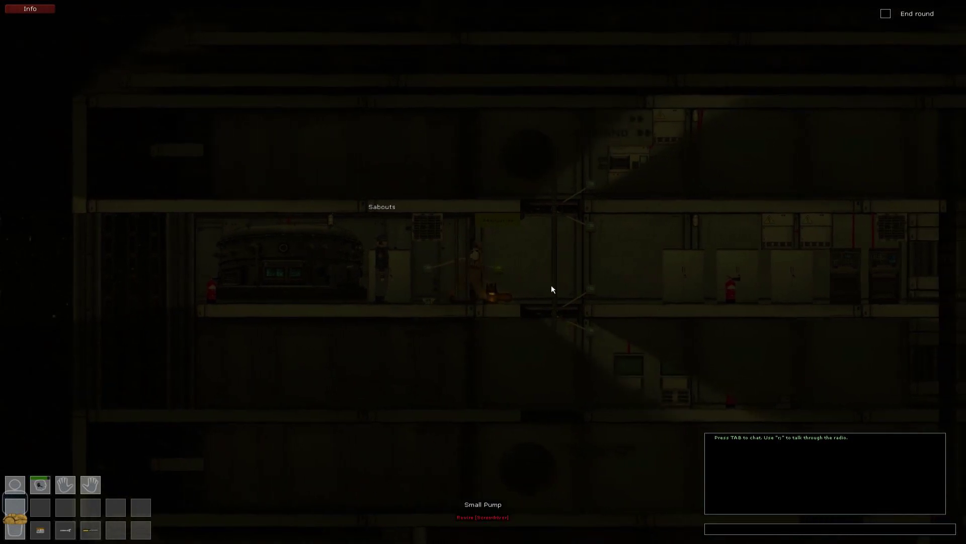
key("d")
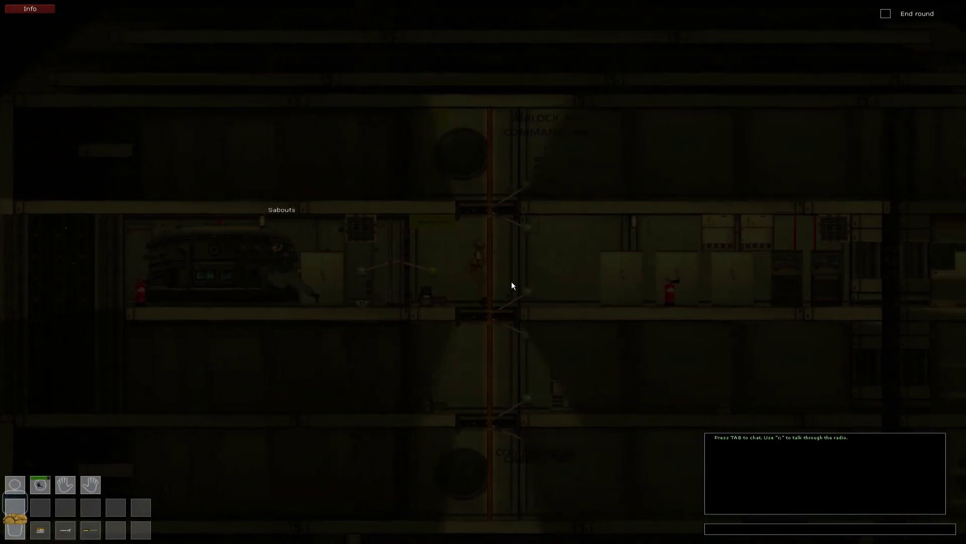
key("w")
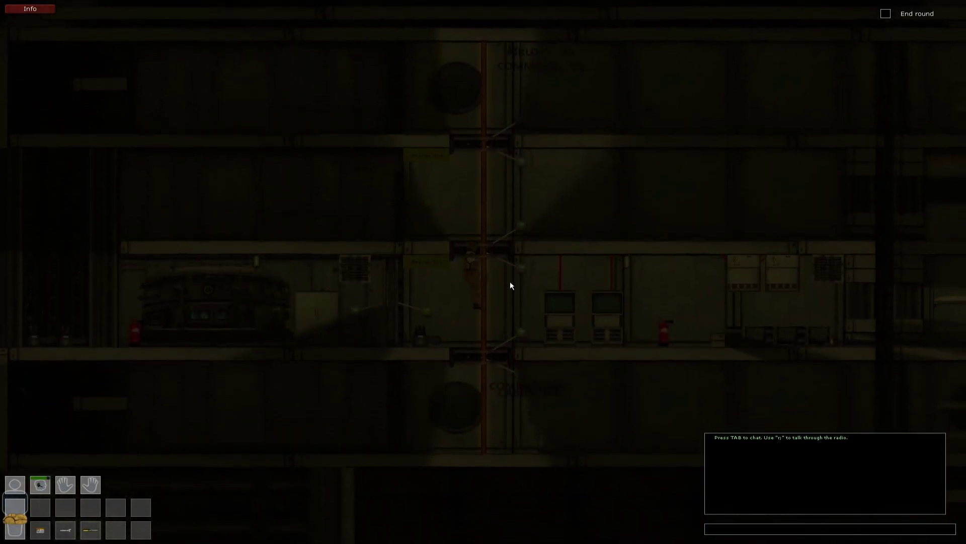
key("a")
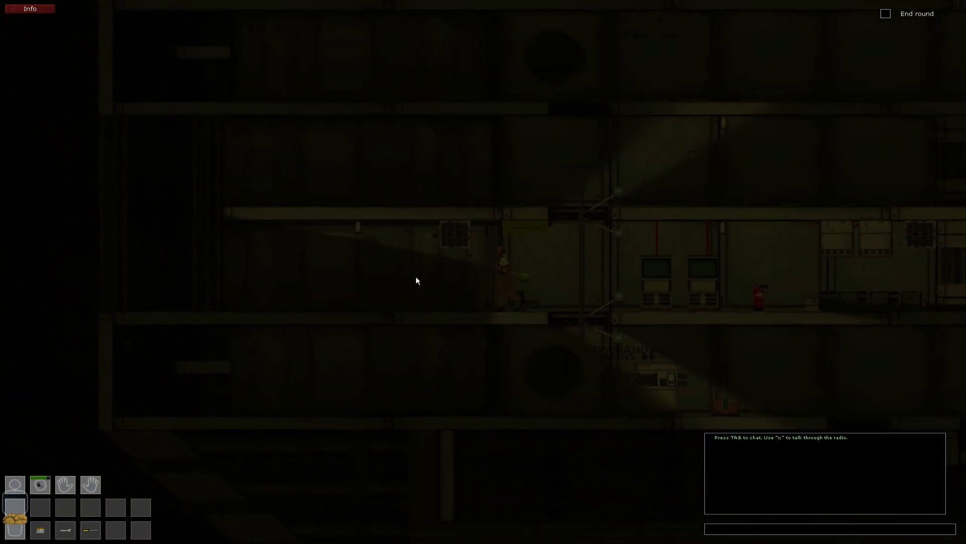
key("a")
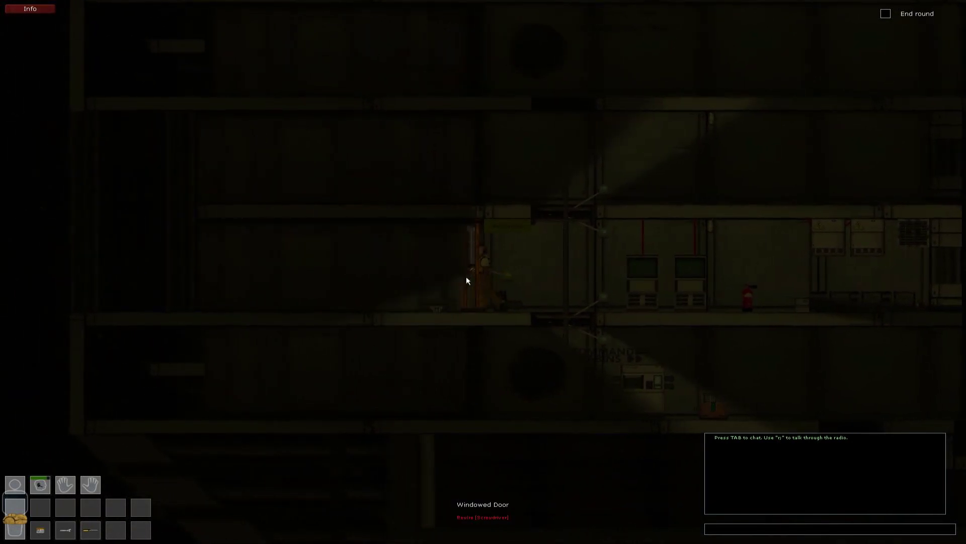
key("a")
- Take a Fuel Rod from the cabinet, return to the reactor and reopen its controls
left_click(454, 275)
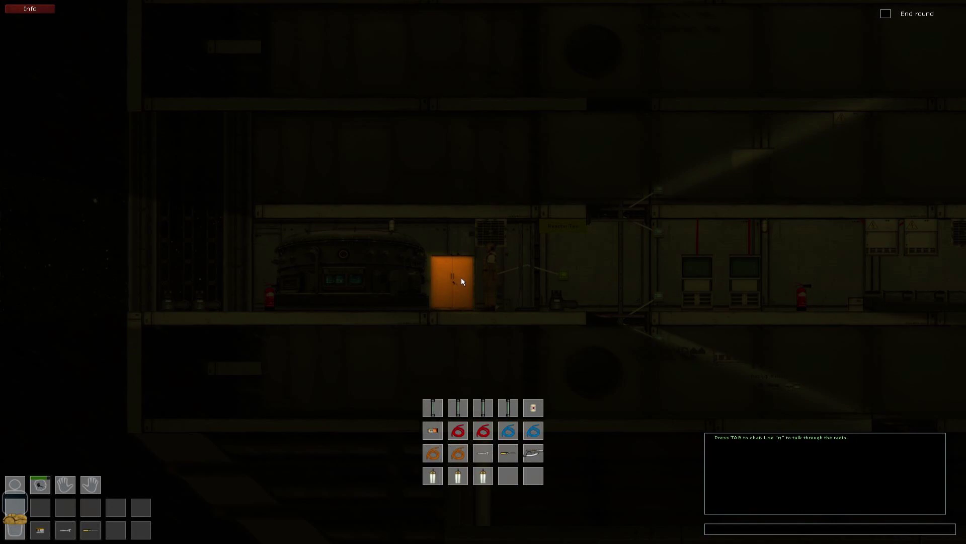
mouse_move(458, 408)
left_mouse_down()
mouse_move(278, 447)
mouse_move(91, 507)
left_mouse_up()
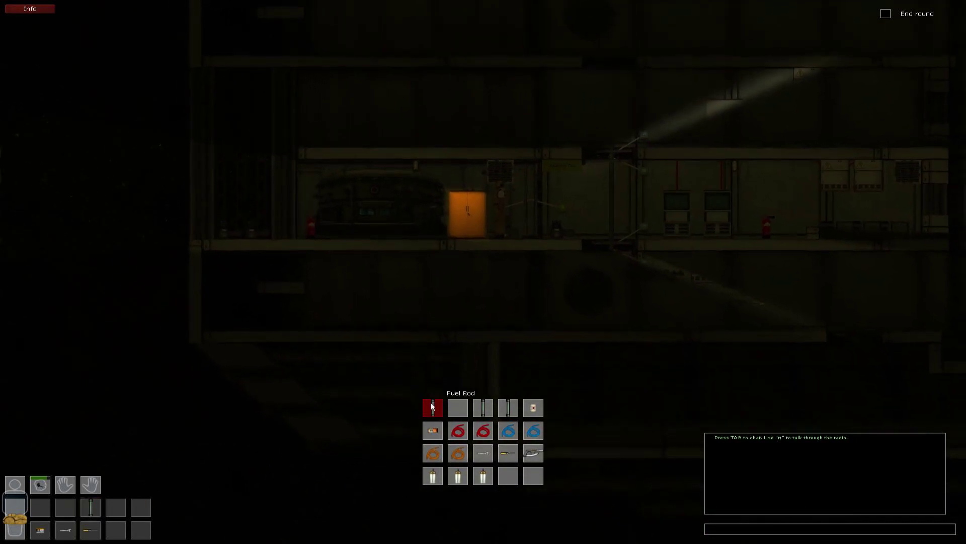
left_click_drag(432, 408, 434, 431)
scroll(428, 270, "up", 3)
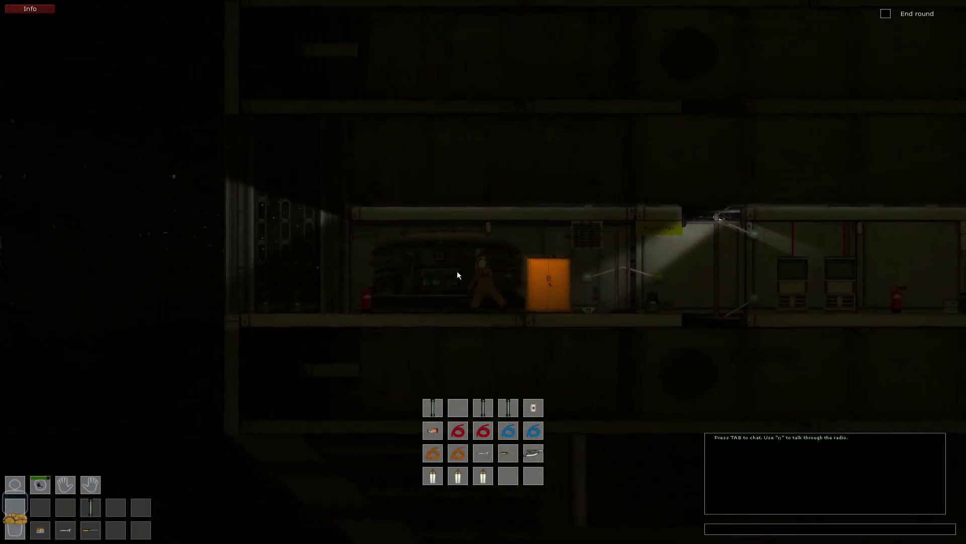
key("a")
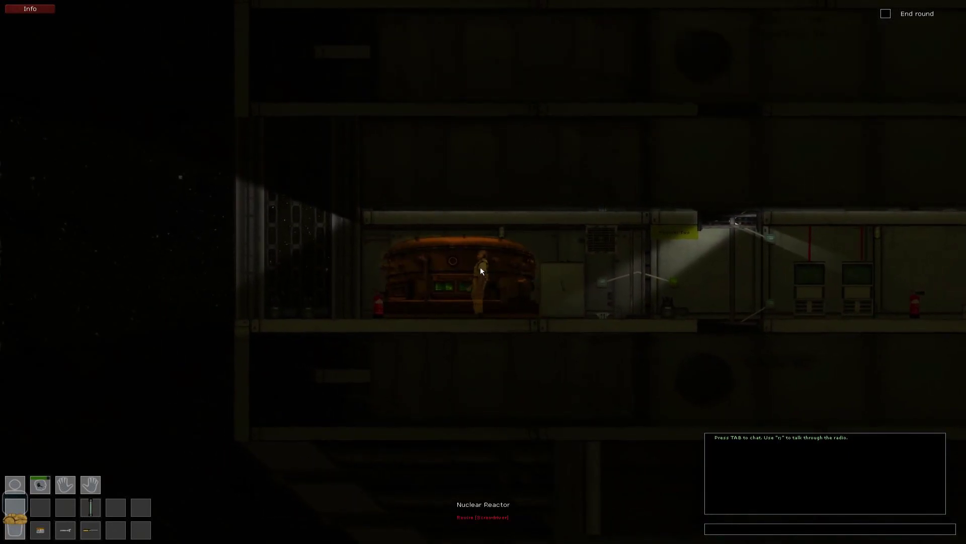
key("e")
scroll(453, 282, "down", 3)
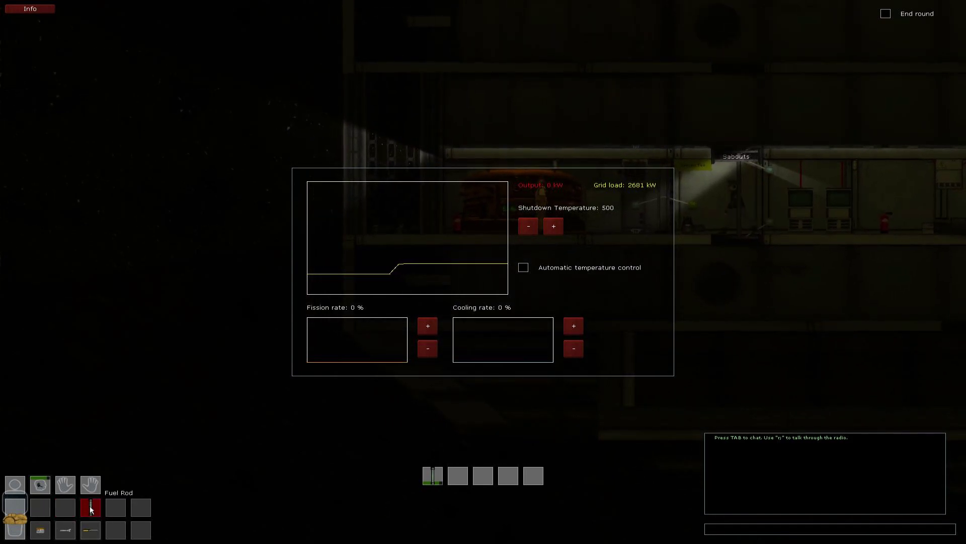
- Insert the fuel rod, raise fission, enable automatic temperature control and lower the shutdown temperature
double_click(91, 508)
scroll(537, 251, "up", 3)
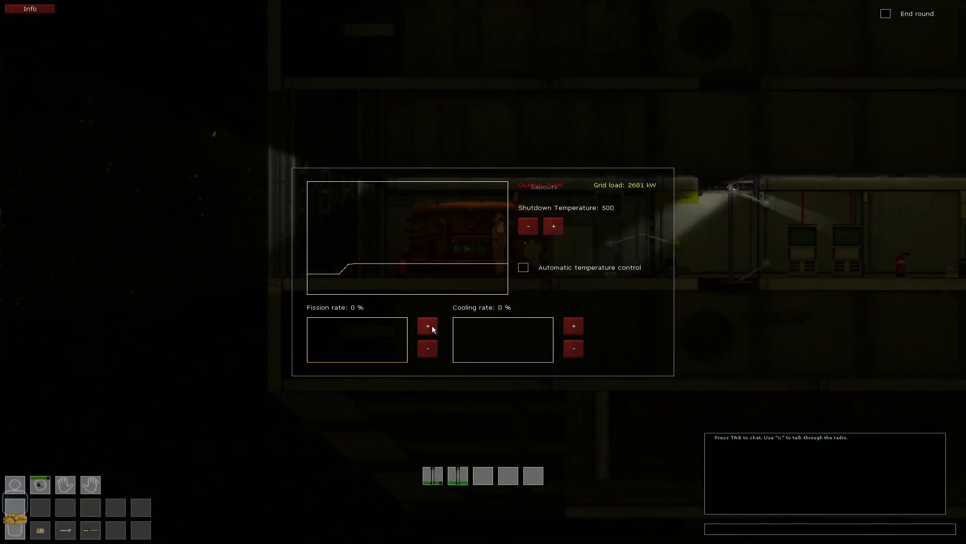
left_click(427, 325)
left_click(430, 325)
scroll(520, 279, "down", 3)
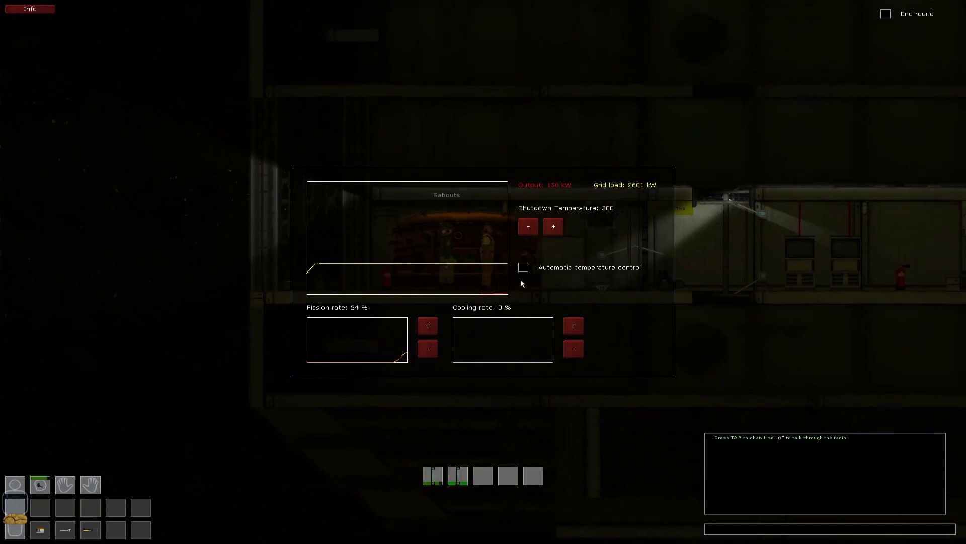
left_click(523, 267)
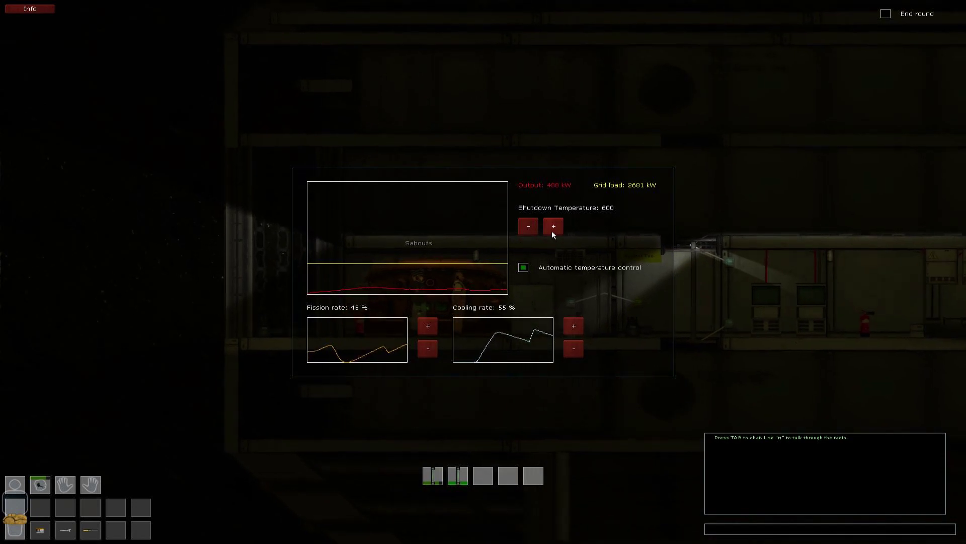
left_click(527, 227)
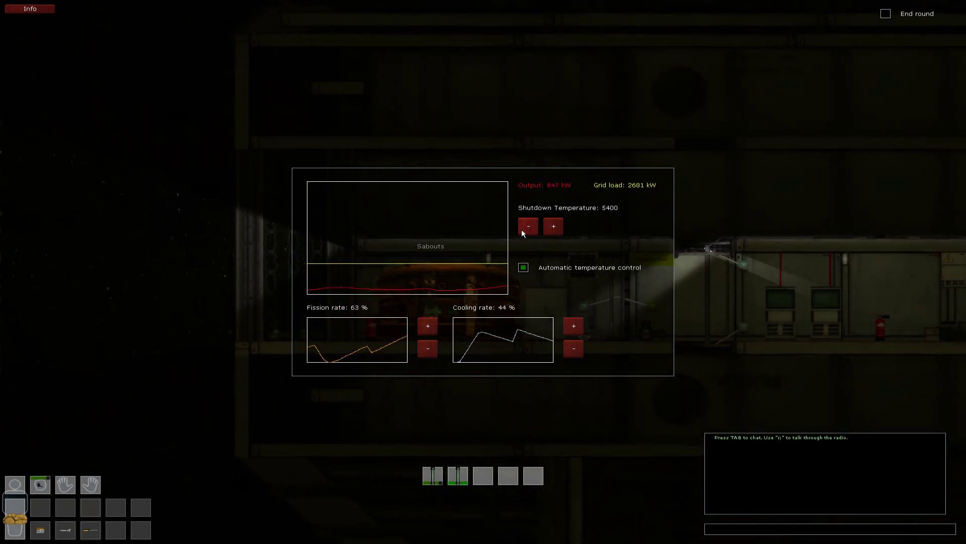
left_click(522, 229)
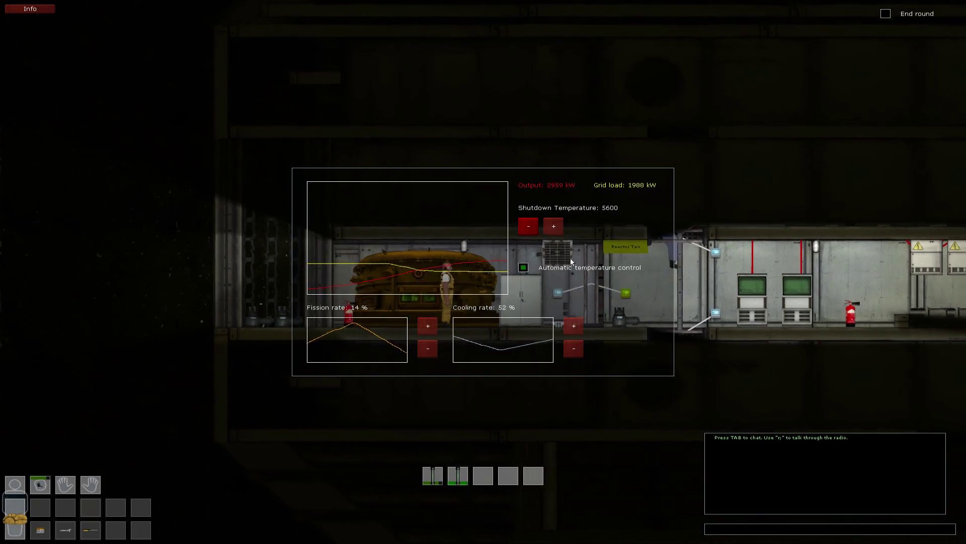
scroll(623, 249, "up", 2)
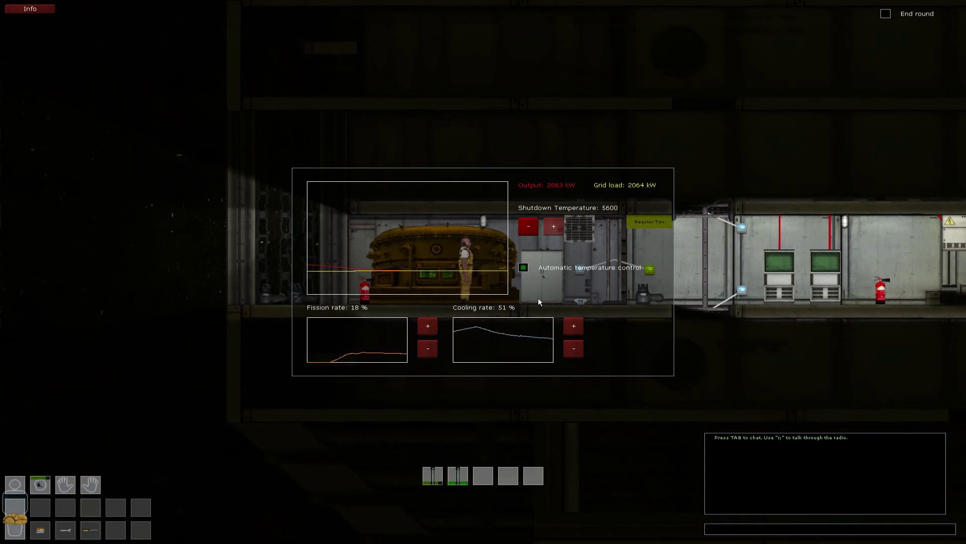
- Close the reactor panel and walk right onto the ladder shaft
key("Escape")
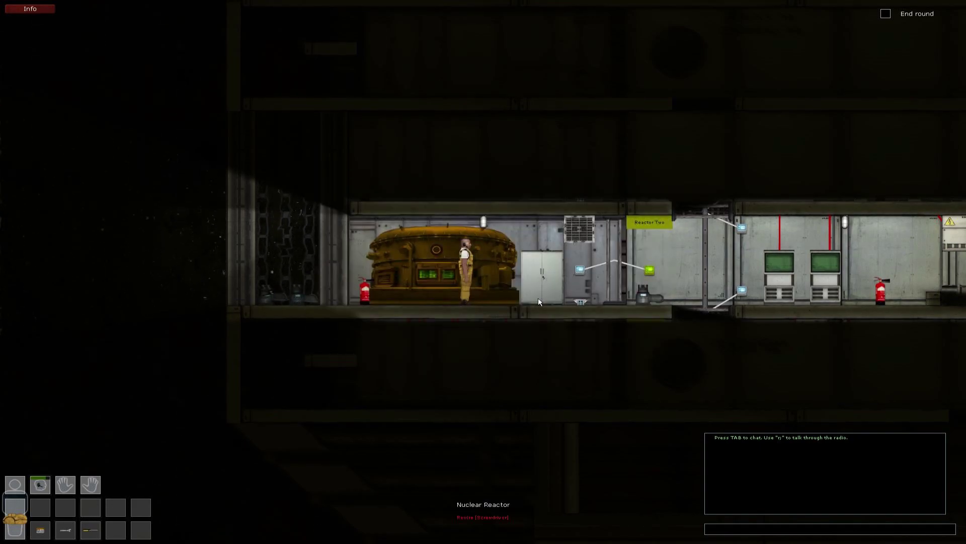
key("d")
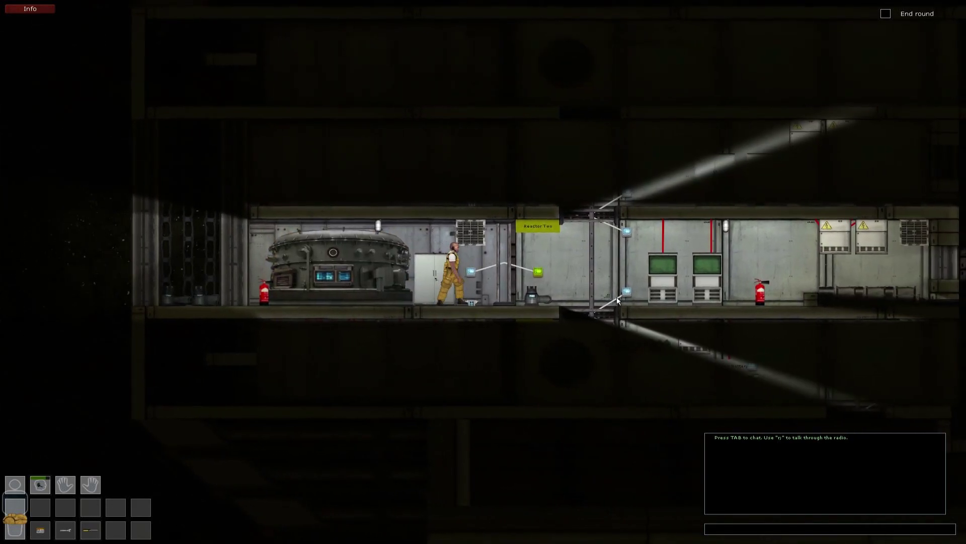
key("d")
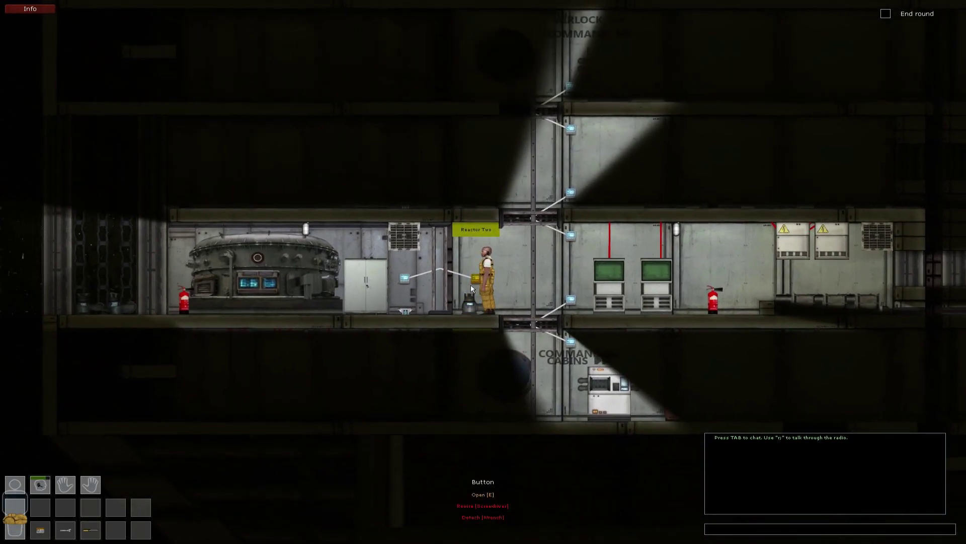
key("d")
key("w")
key("w")
key("w")
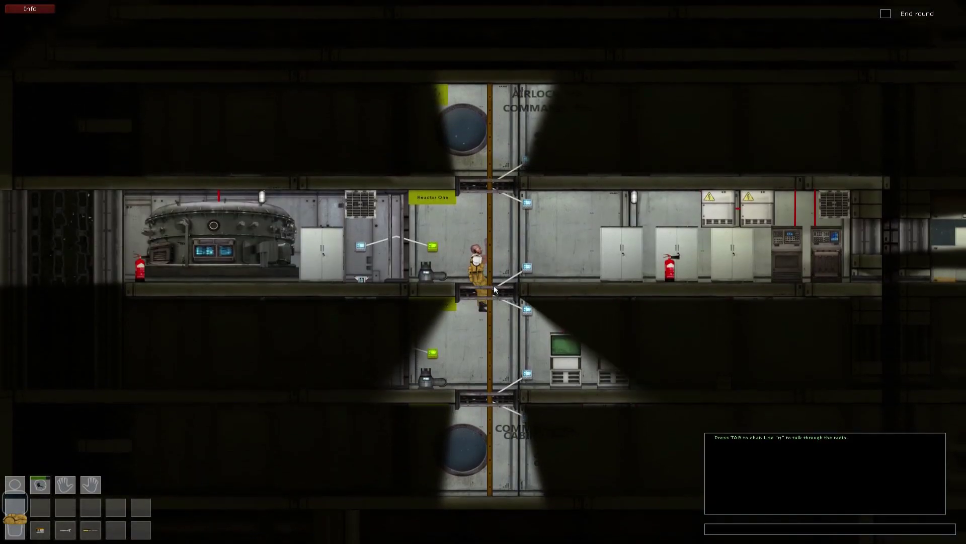
- Recheck the reactor at about 2305 kW against 2306 kW load, then return to the ladder
key("a")
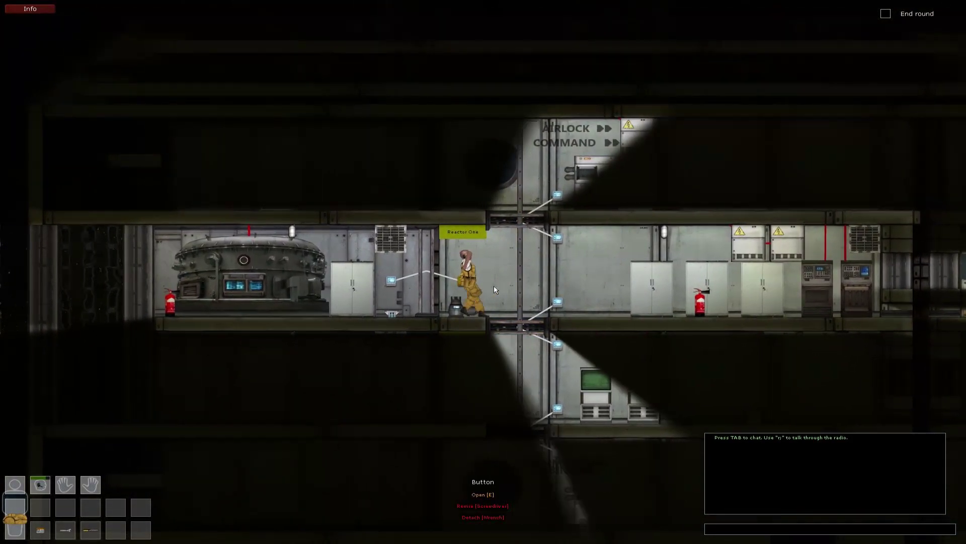
key("a")
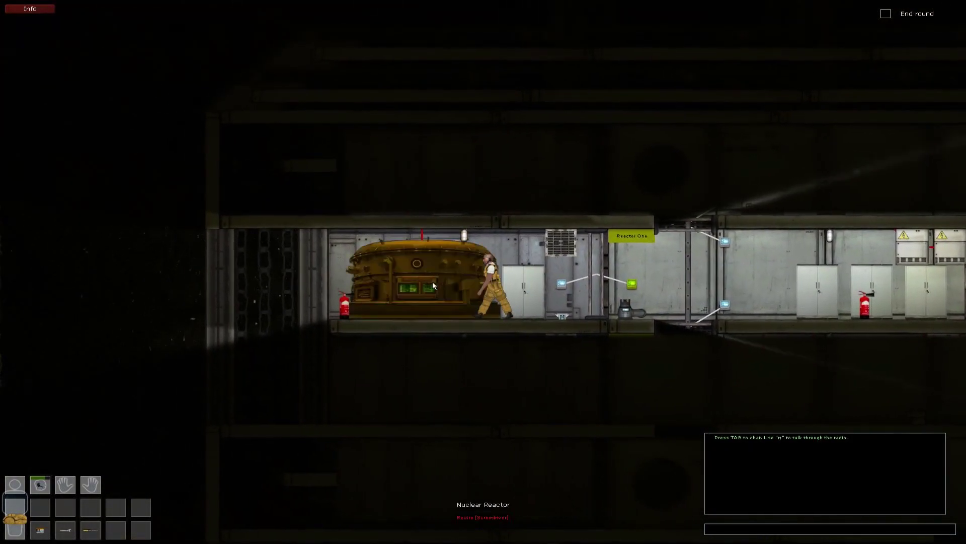
left_click(441, 281)
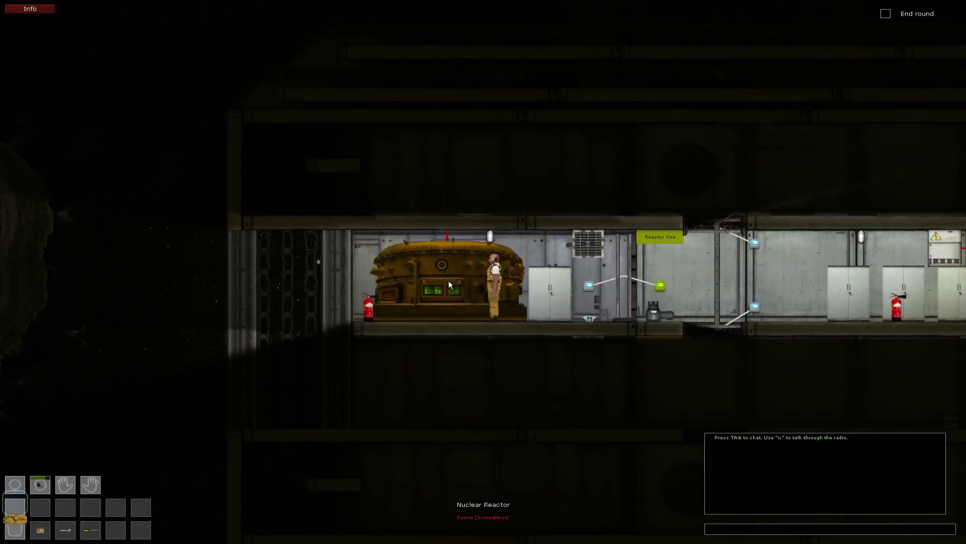
key("d")
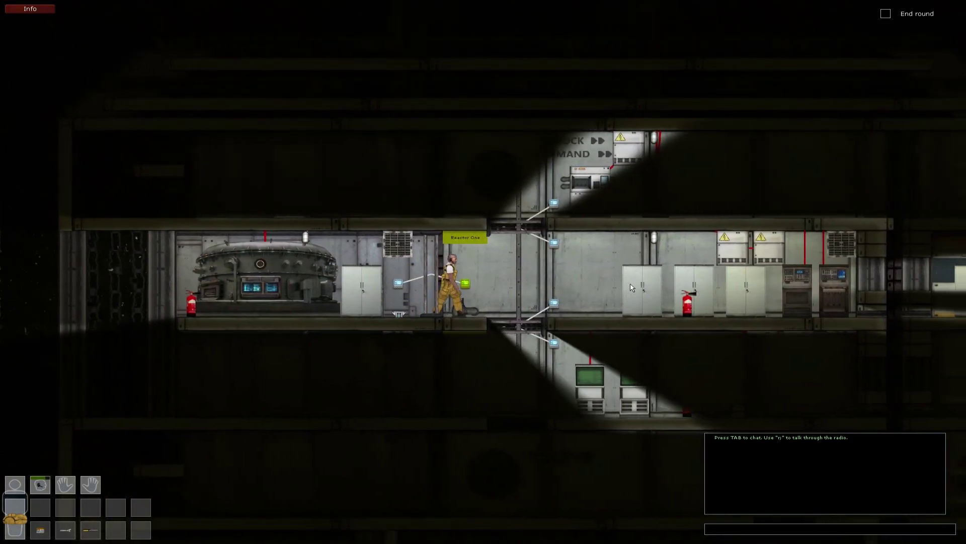
key("d")
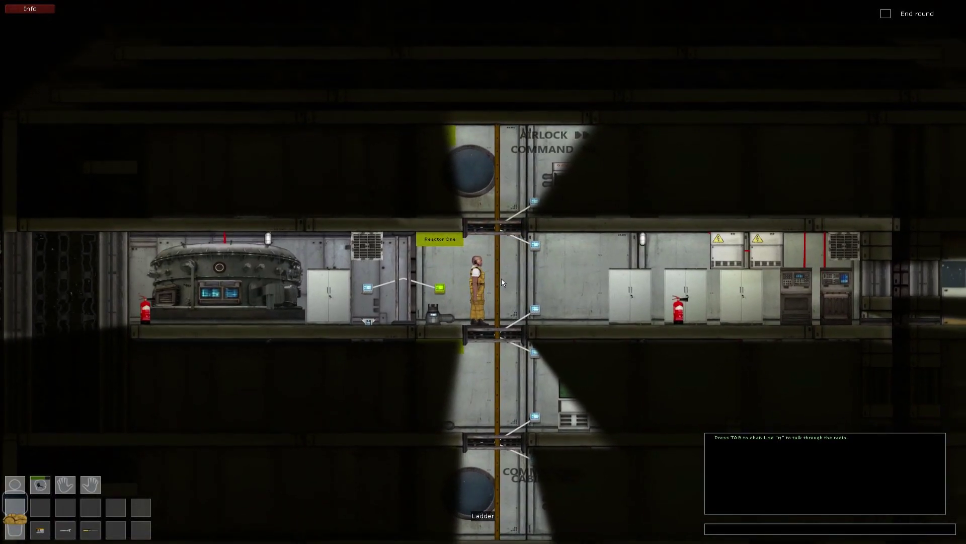
- Climb to the airlock deck, walk left through the battery room, then back right past the backup battery
key("w")
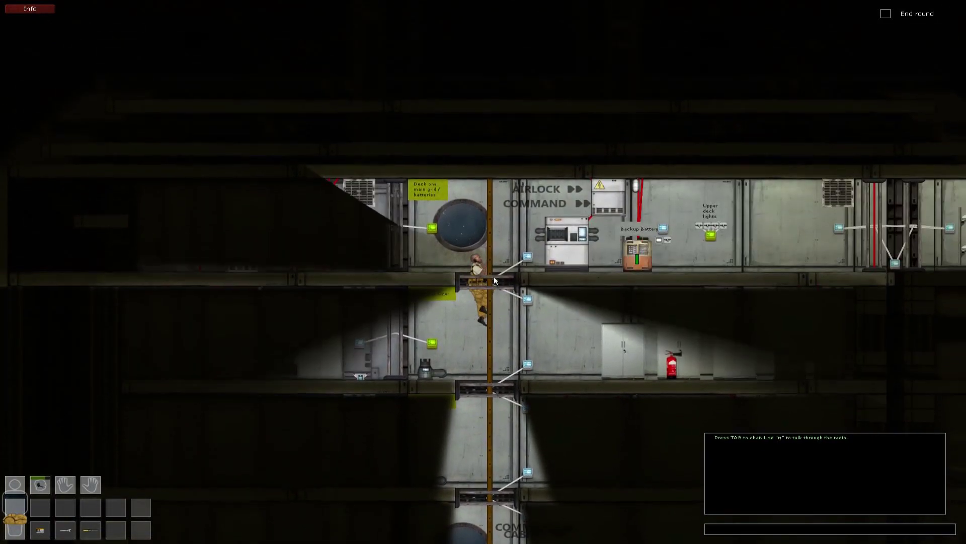
key("w")
key("a")
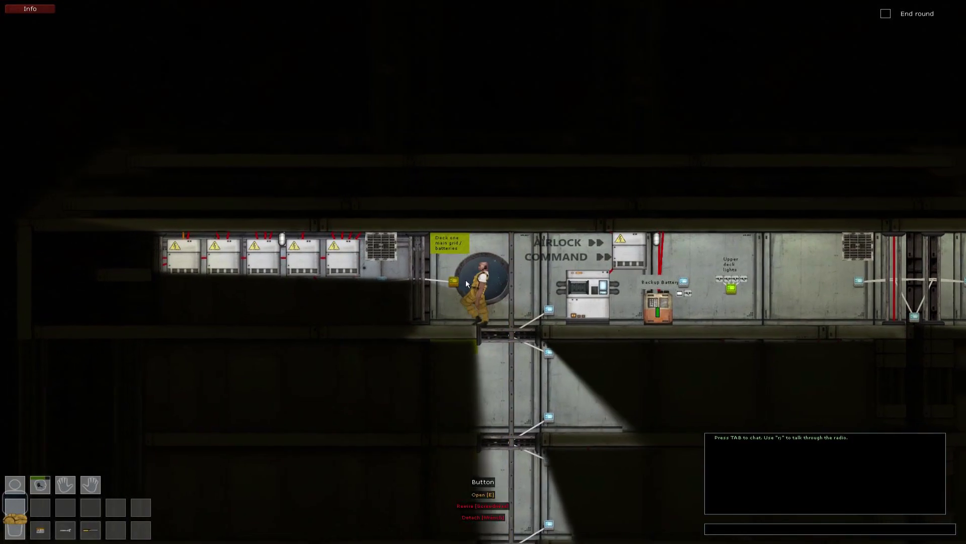
key("a")
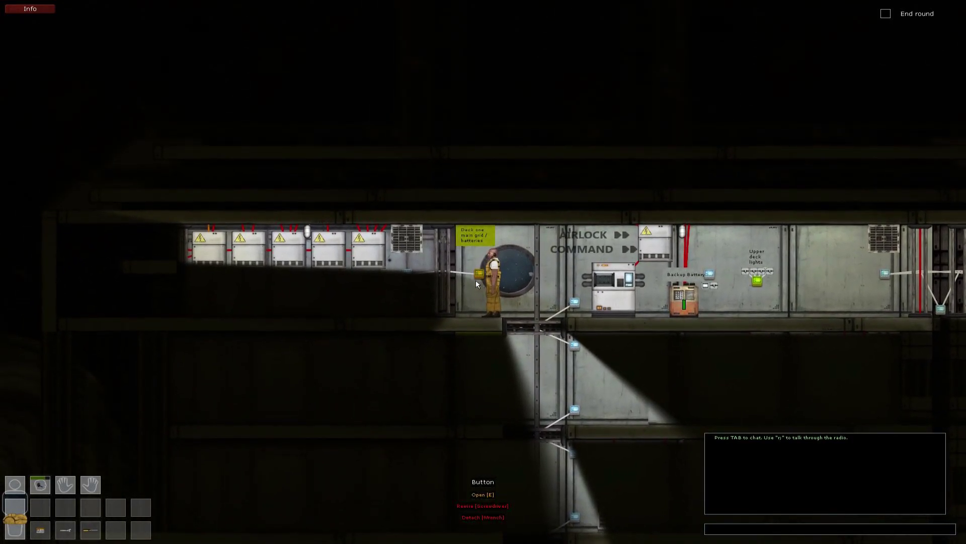
key("a")
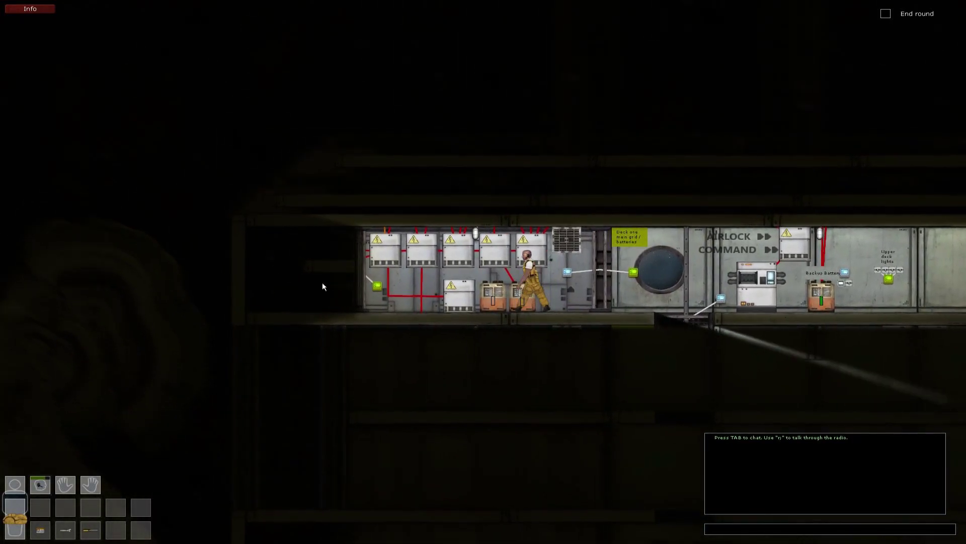
key("a")
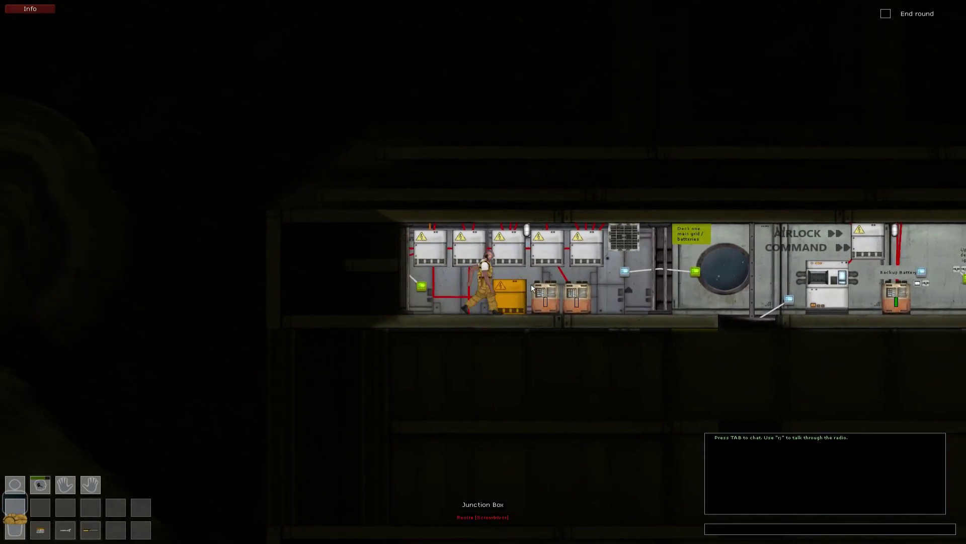
key("d")
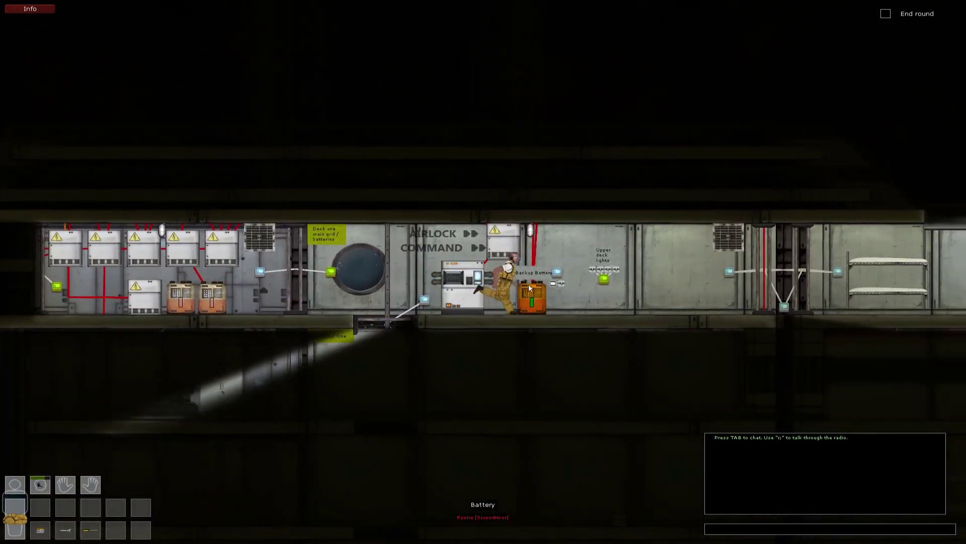
key("d")
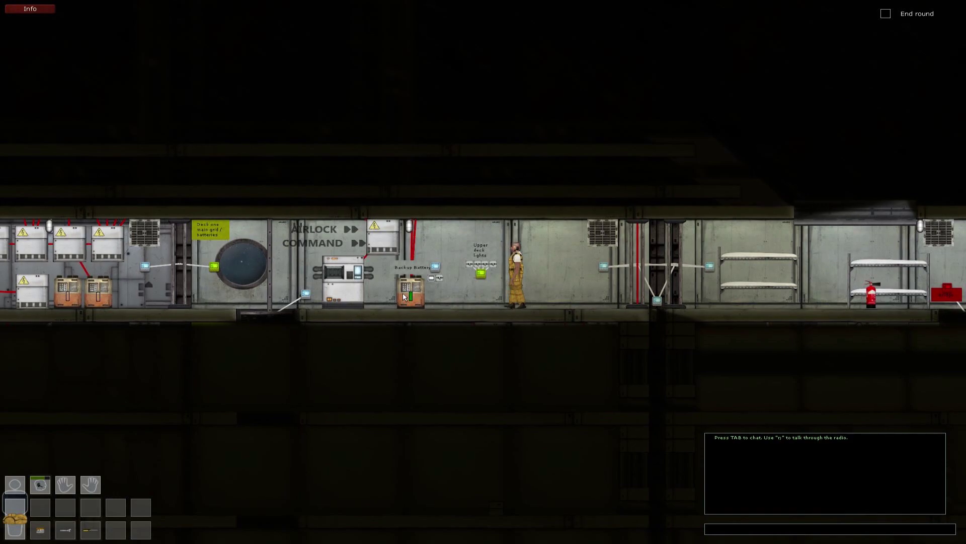
- Switch the upper deck lights off and back on
key("a")
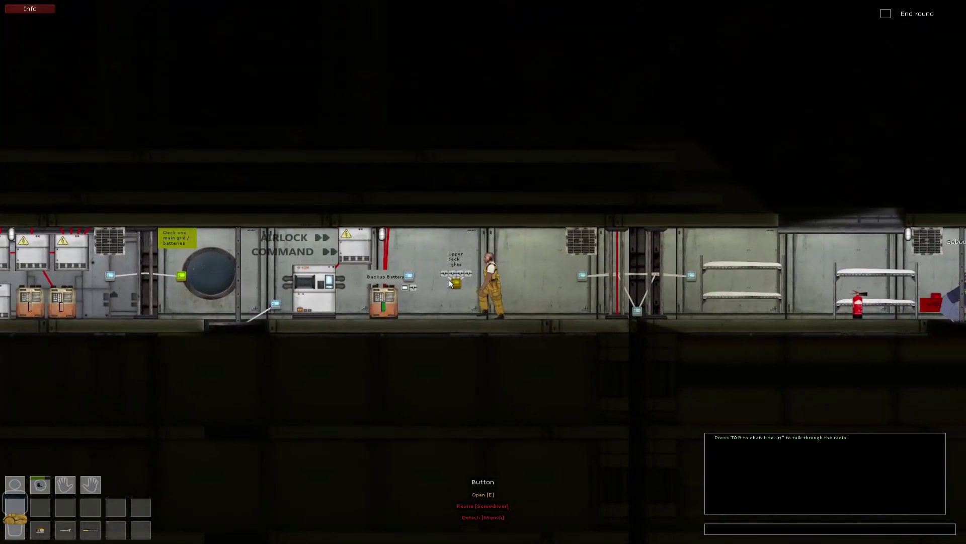
key("e")
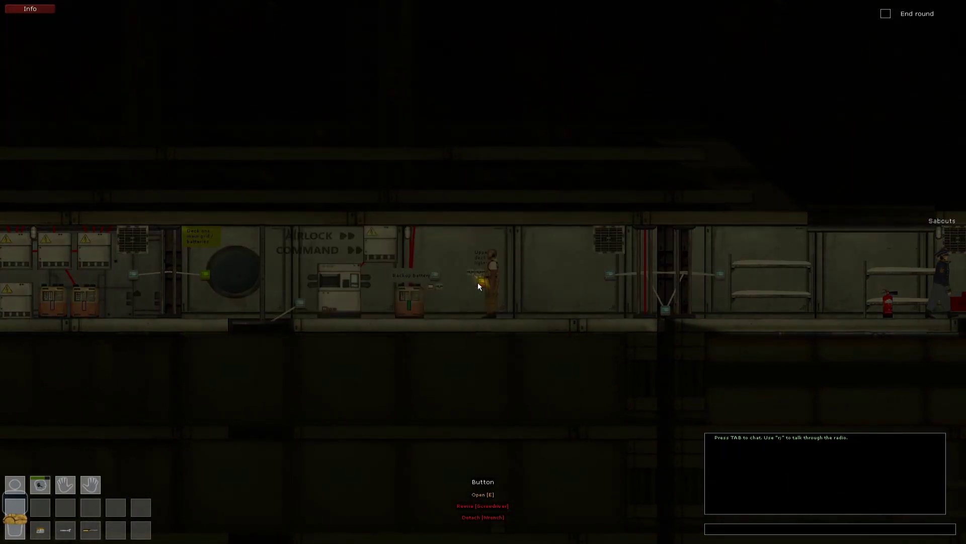
key("e")
key("d")
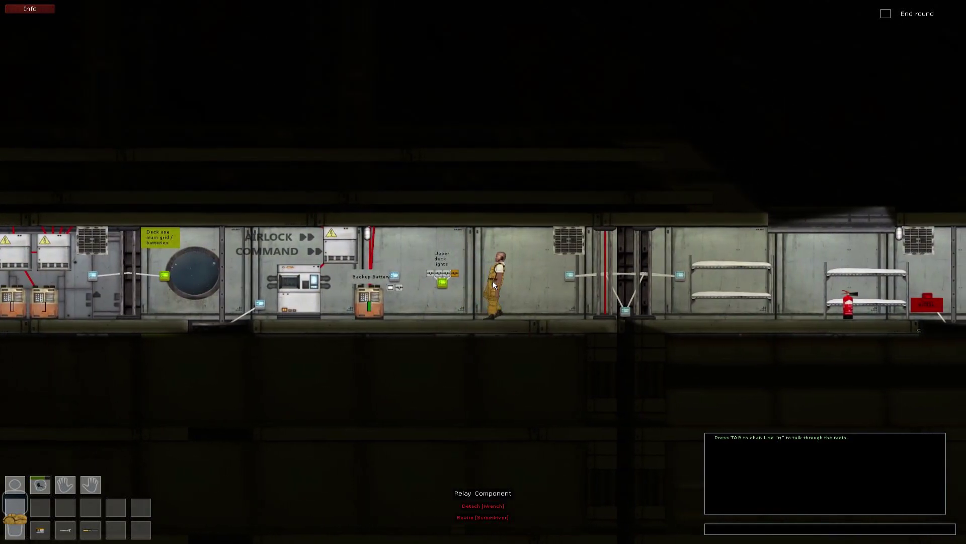
- Run right past the bunks, open the floor hatch and grab its ladder
key("d")
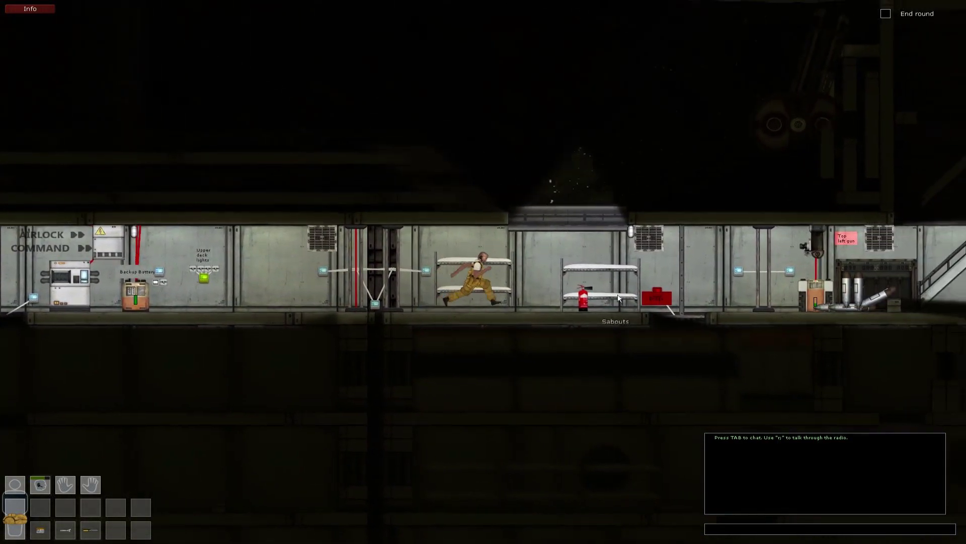
key("d")
key("e")
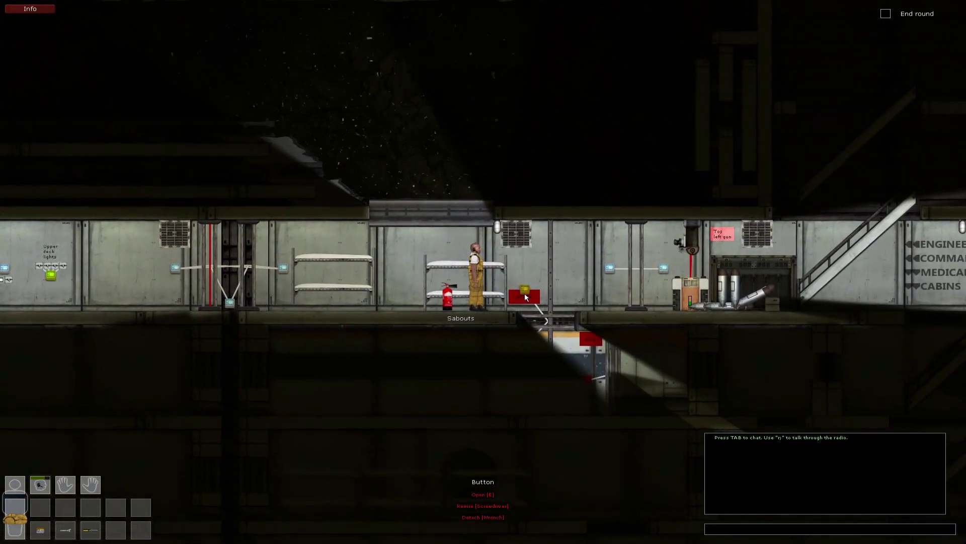
key("d")
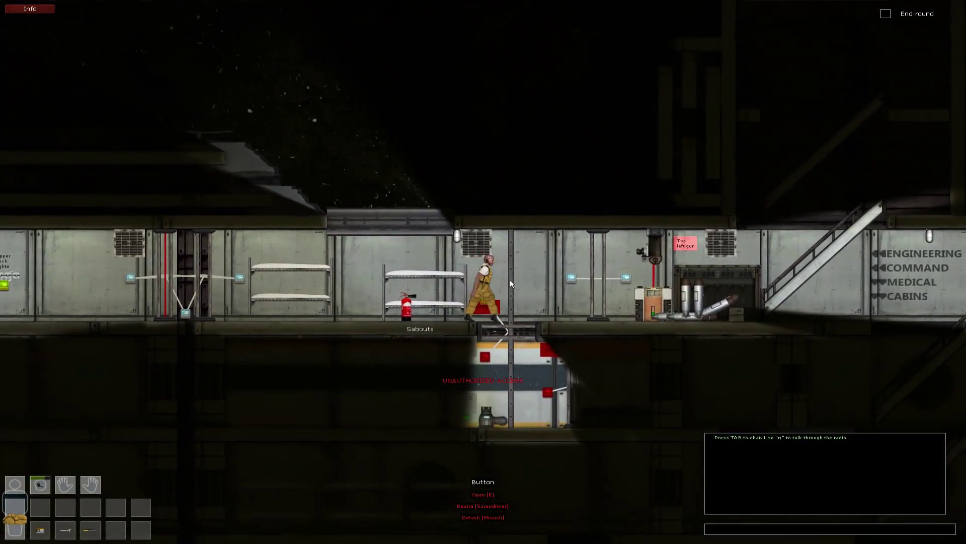
key("s")
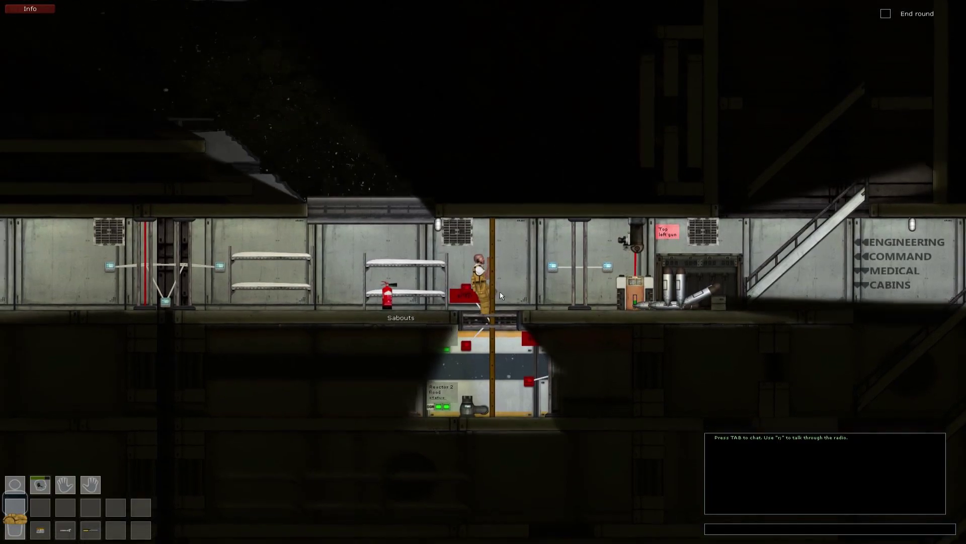
- Check the command-room status map (99% air quality, 0% water), then walk past the captain to the ladder
key("s")
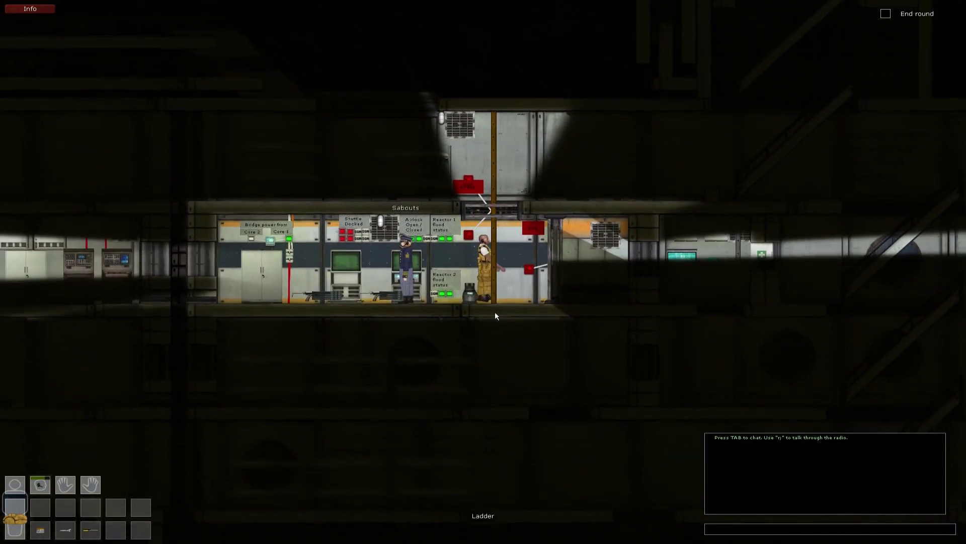
key("a")
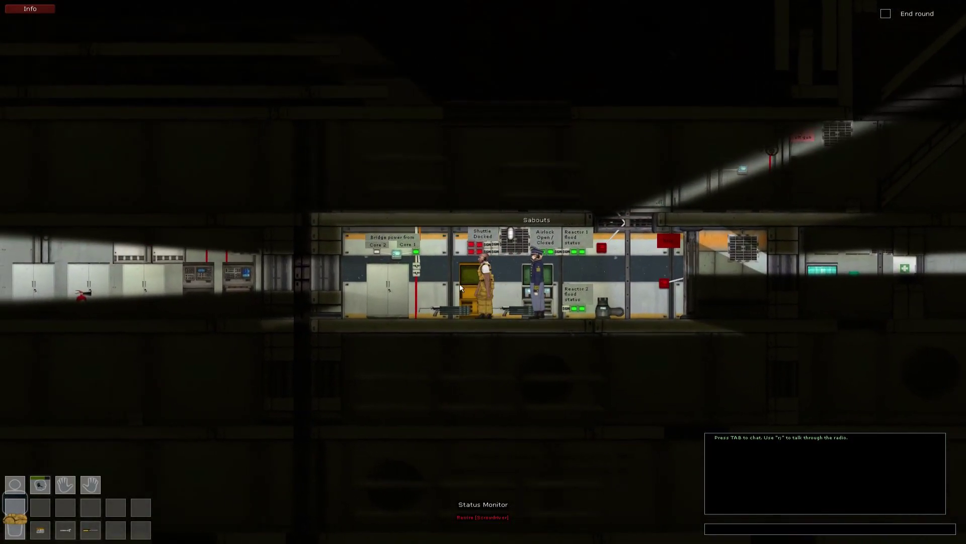
key("a")
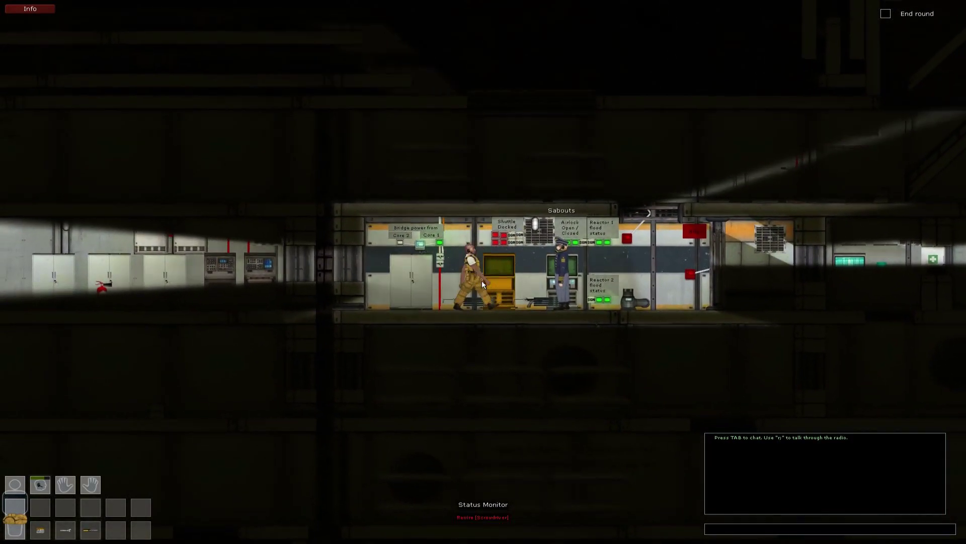
key("d")
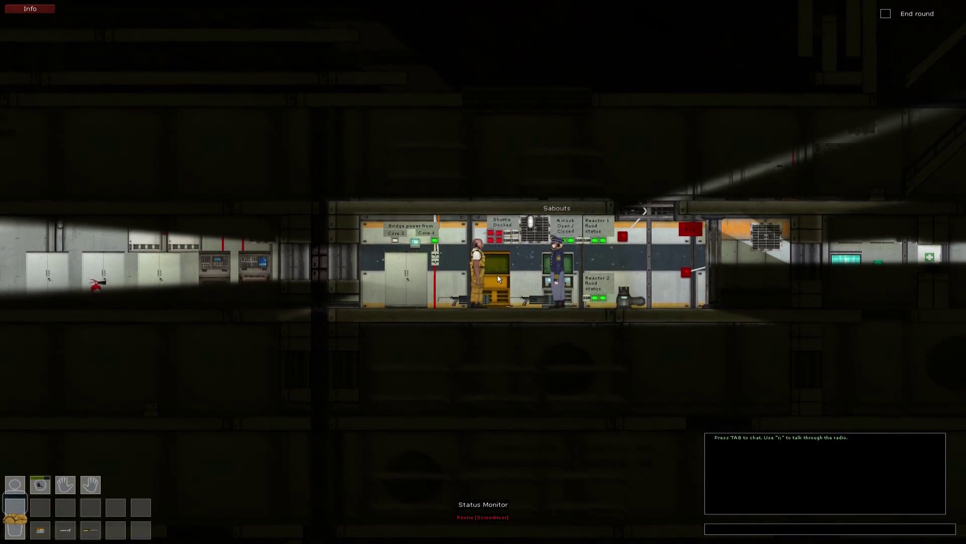
left_click(497, 274)
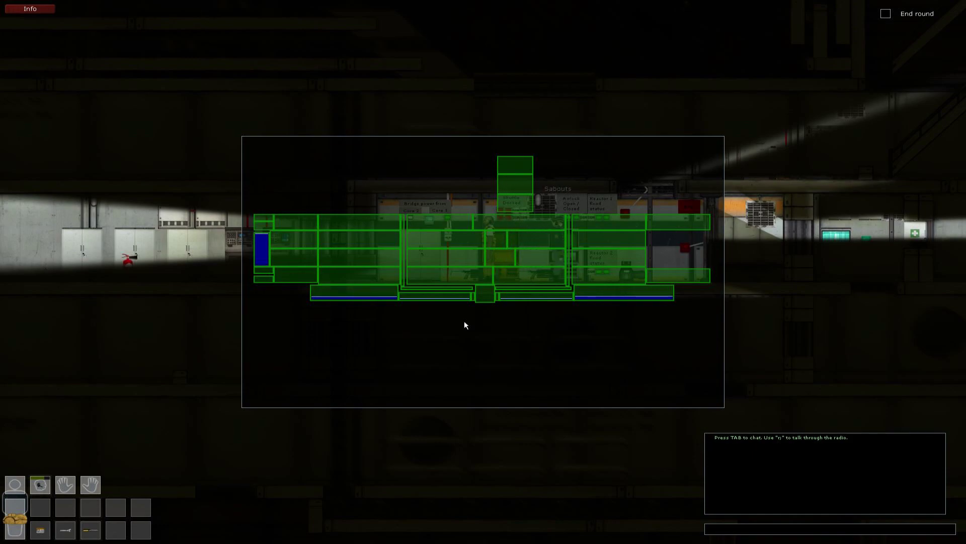
key("Escape")
key("d")
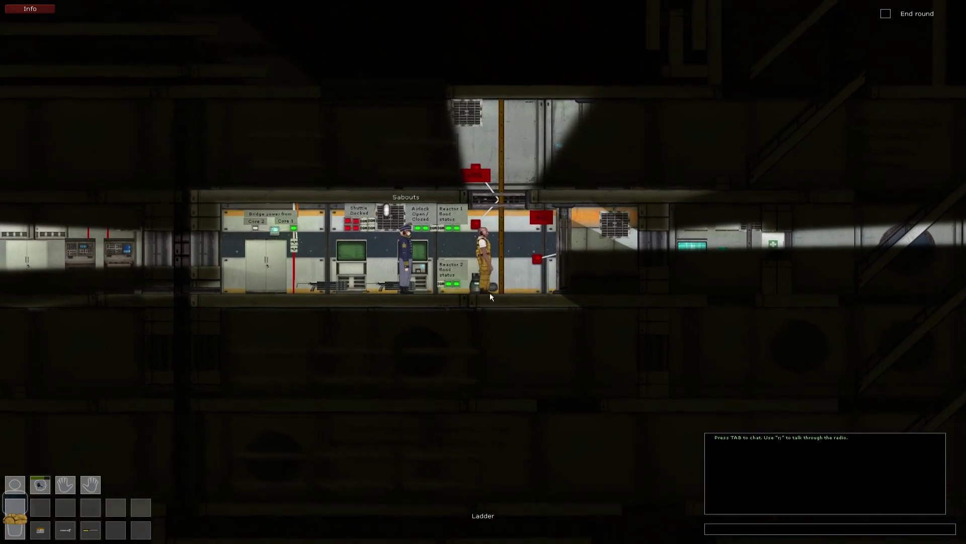
scroll(465, 325, "up", 2)
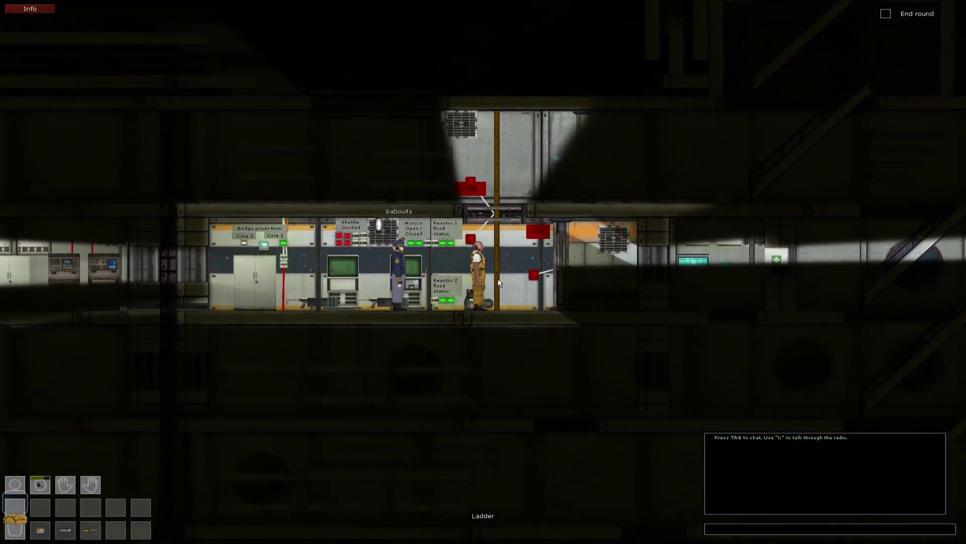
- Climb up and walk right past the railgun controller and left gun loader to the railgun shells
key("w")
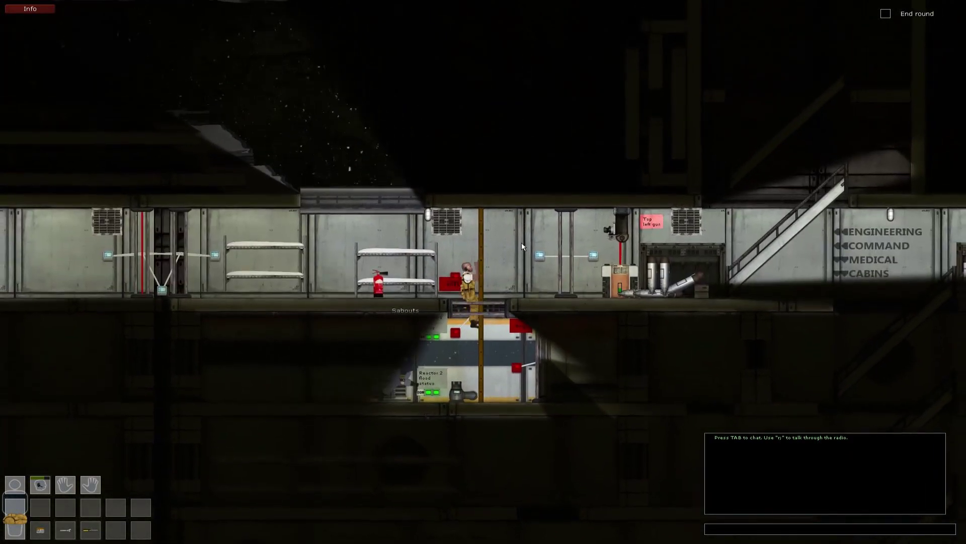
key("d")
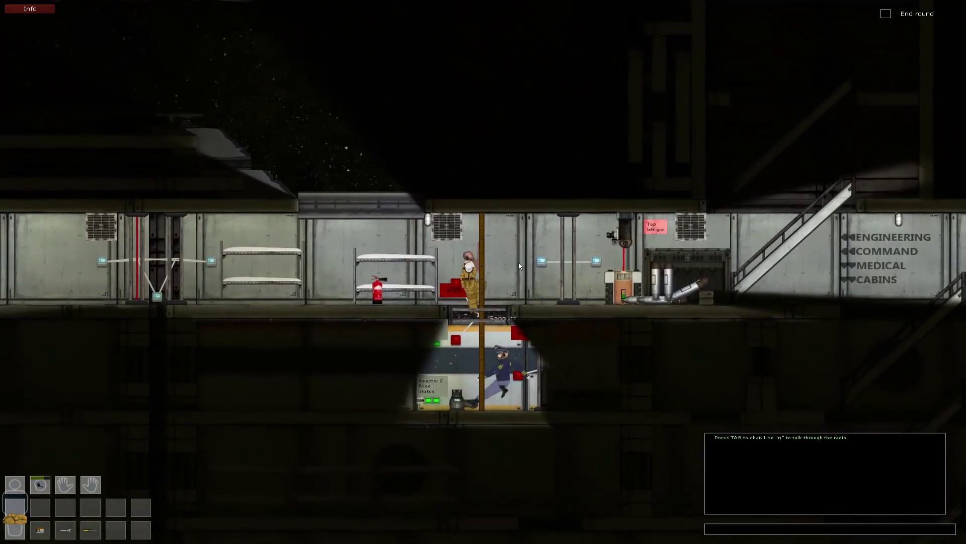
key("d")
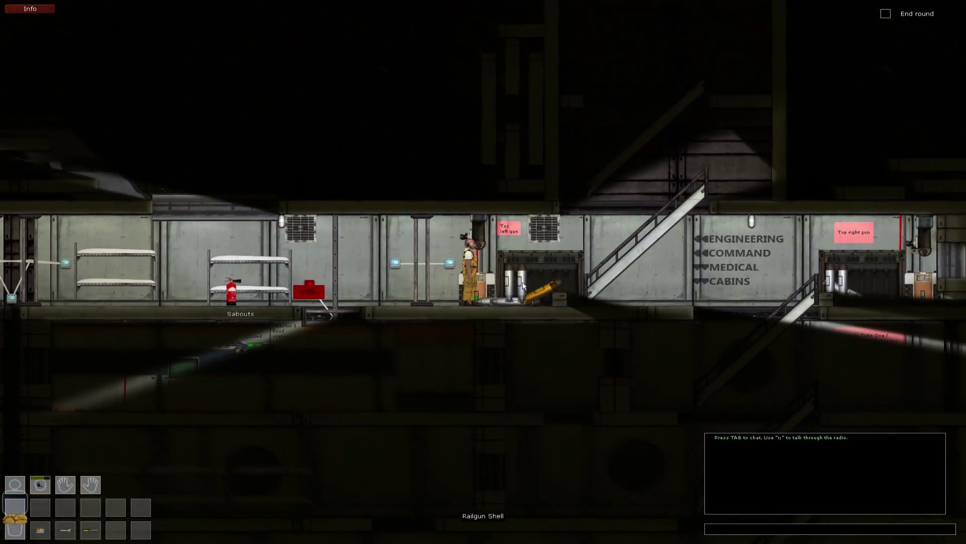
key("d")
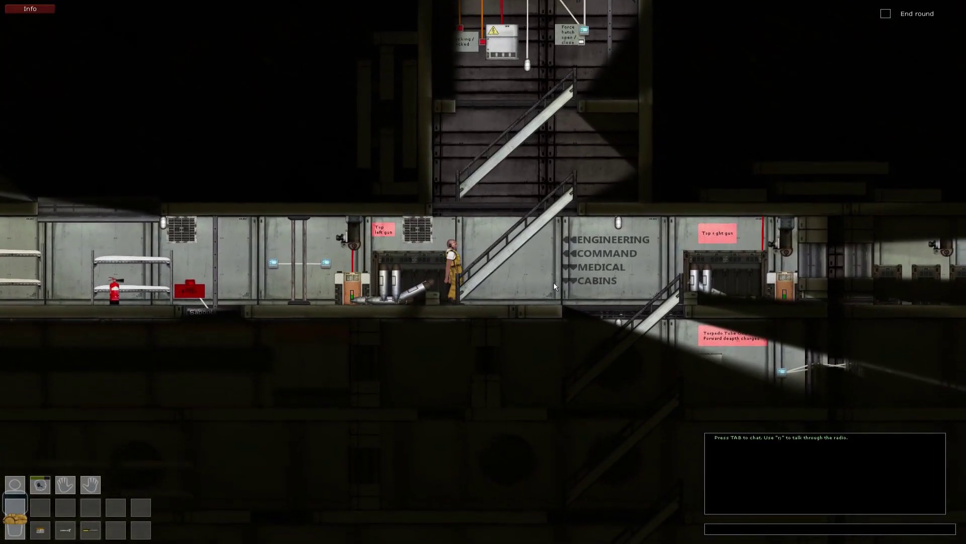
key("d")
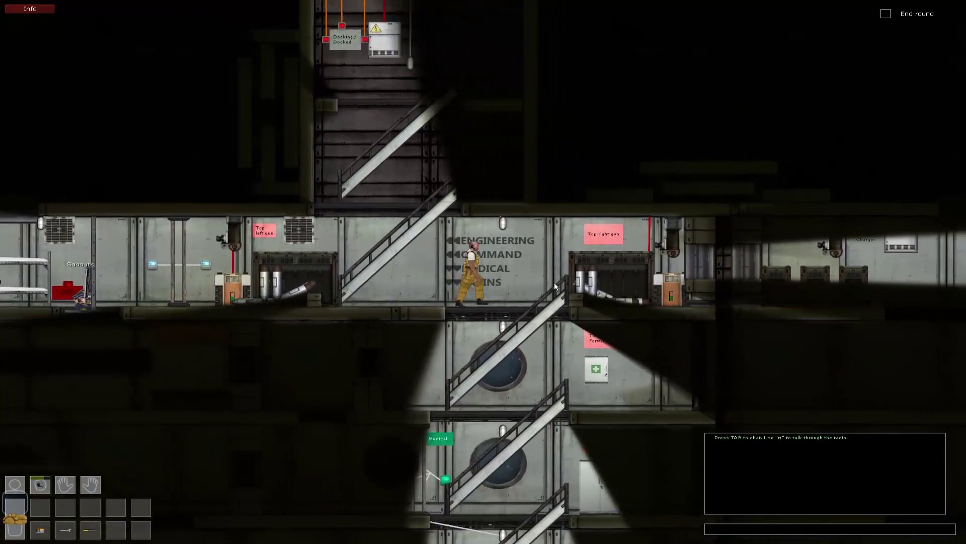
key("d")
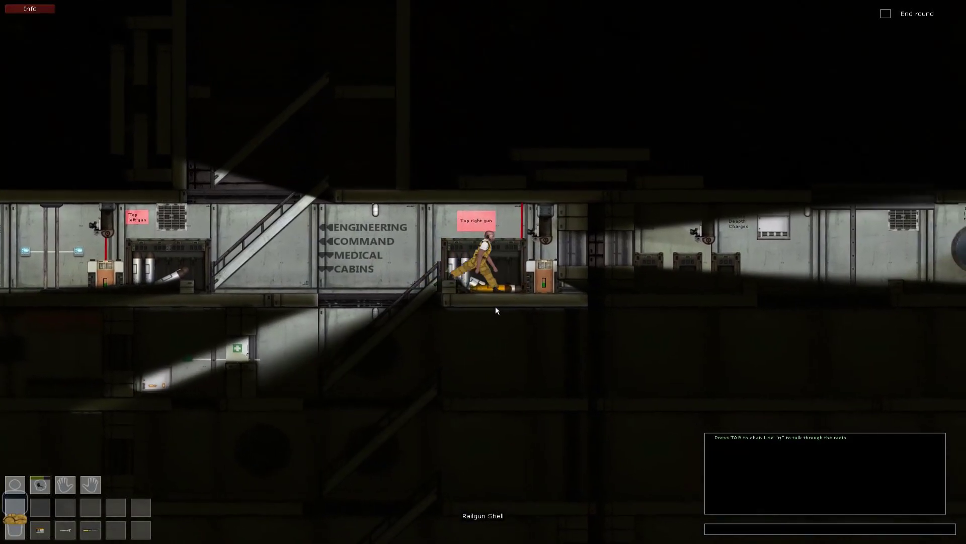
key("d")
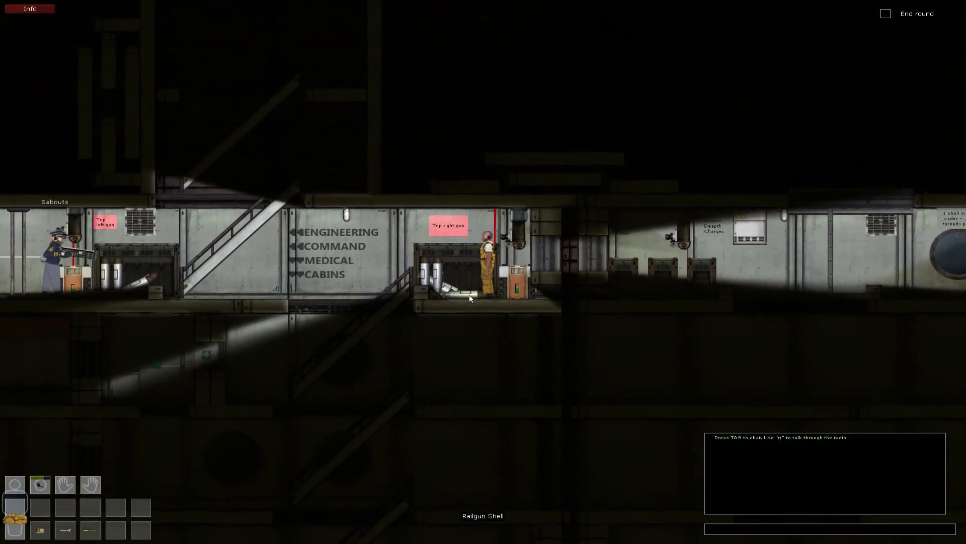
- Pick up two railgun shells from the floor and load them into the top right gun loader
left_click(468, 294)
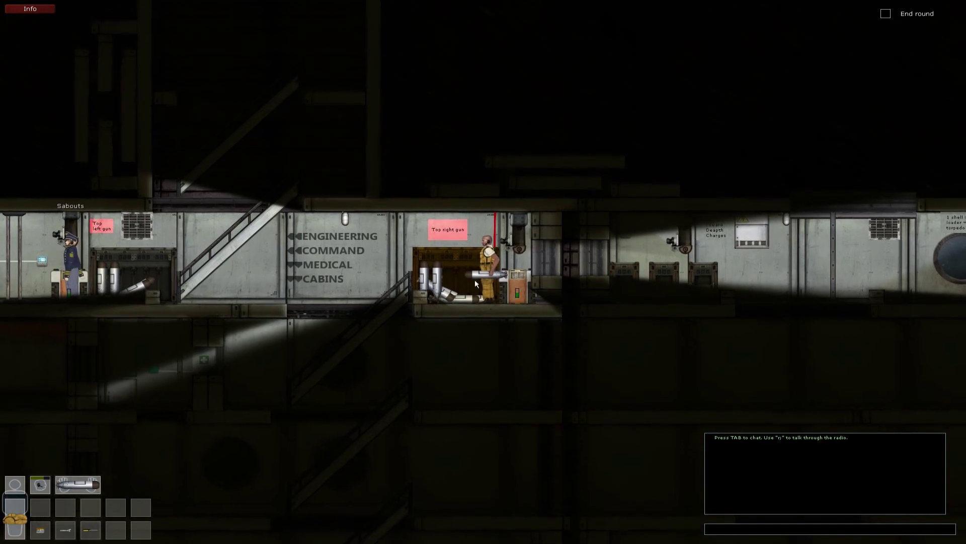
left_click(464, 267)
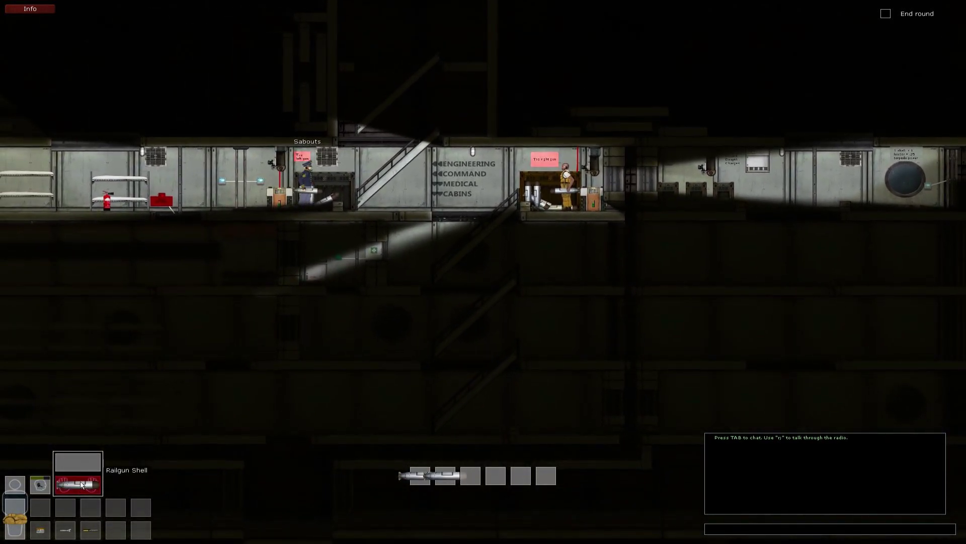
left_click_drag(82, 484, 470, 475)
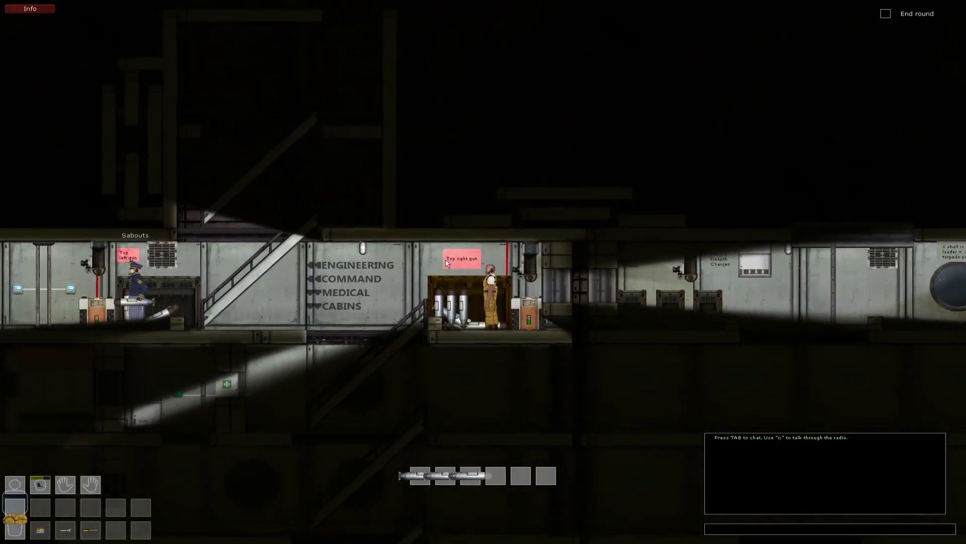
left_click(473, 296)
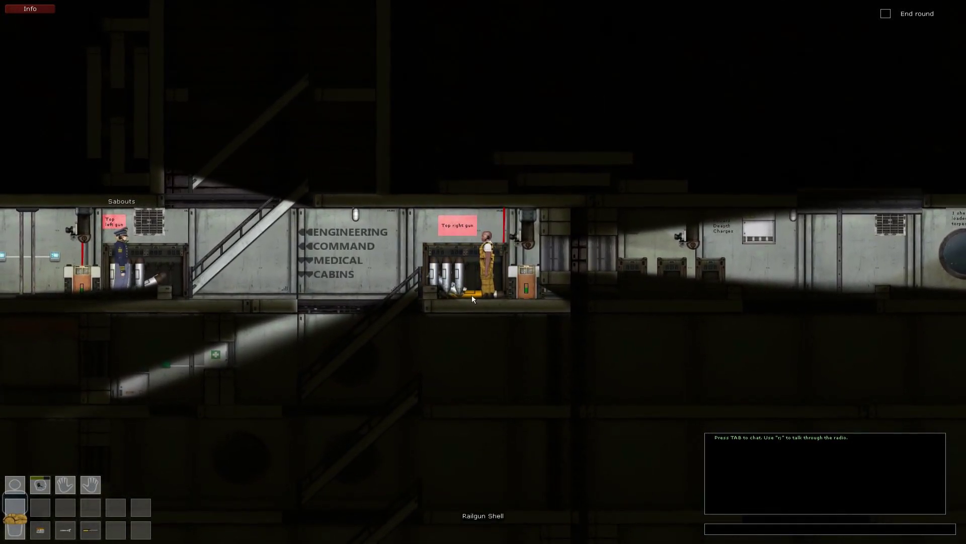
left_click(472, 295)
left_click(466, 261)
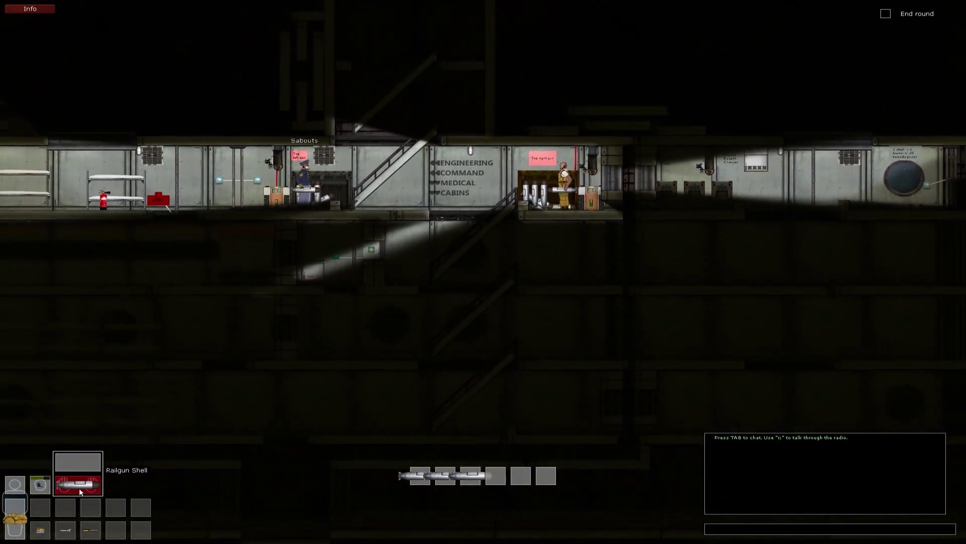
left_click_drag(79, 485, 495, 475)
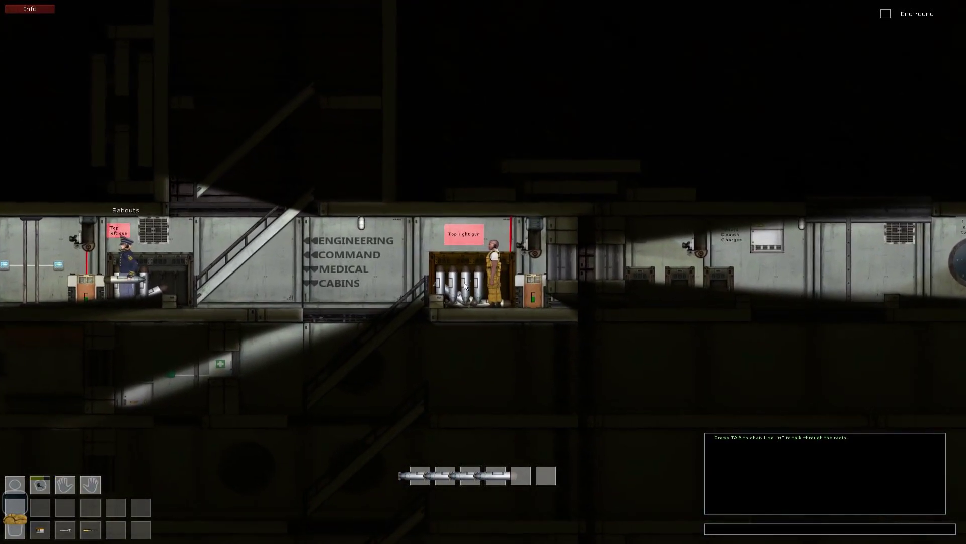
- Walk across the gun room to the supercapacitor
key("a")
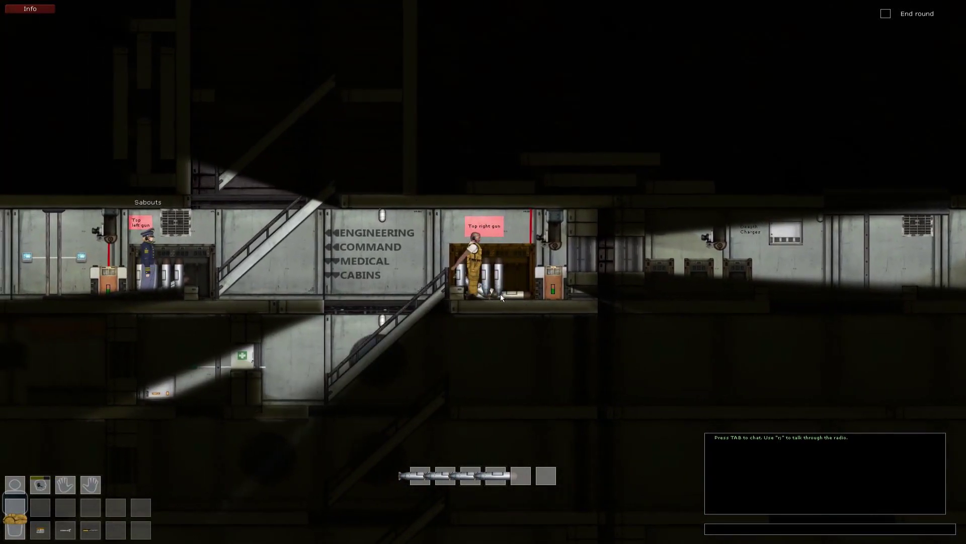
key("d")
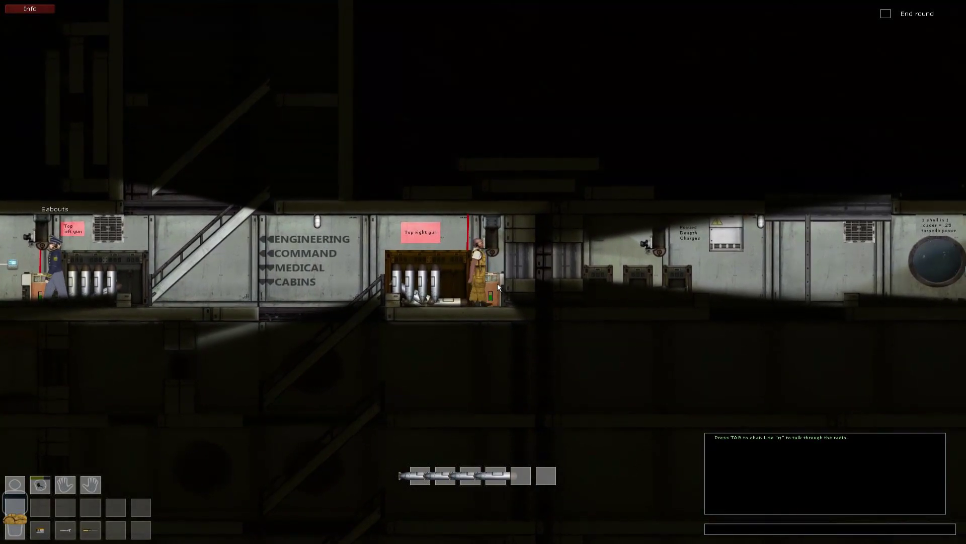
key("d")
- Check the supercapacitor's 11/20 kWm charge, then load another Railgun Shell into the loader
left_click(478, 292)
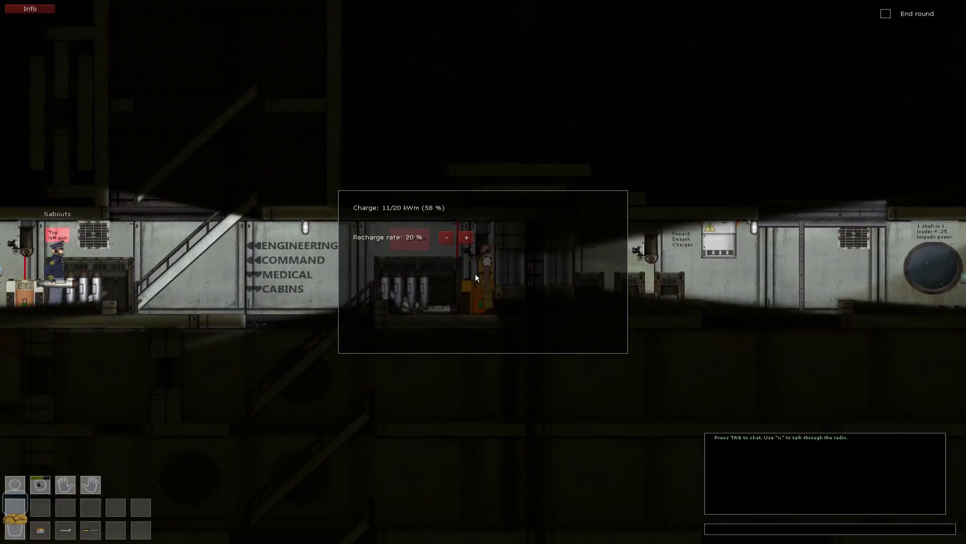
left_click(476, 274)
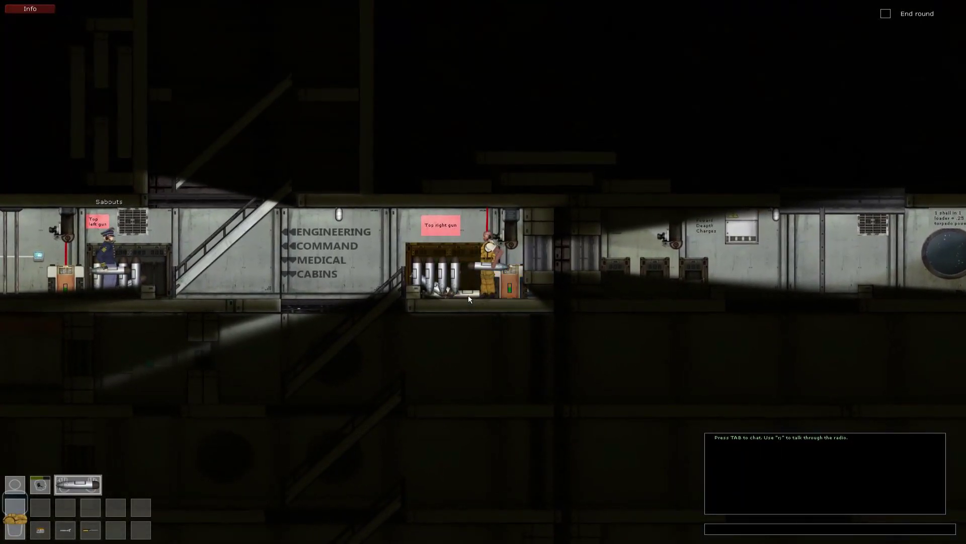
left_click(459, 266)
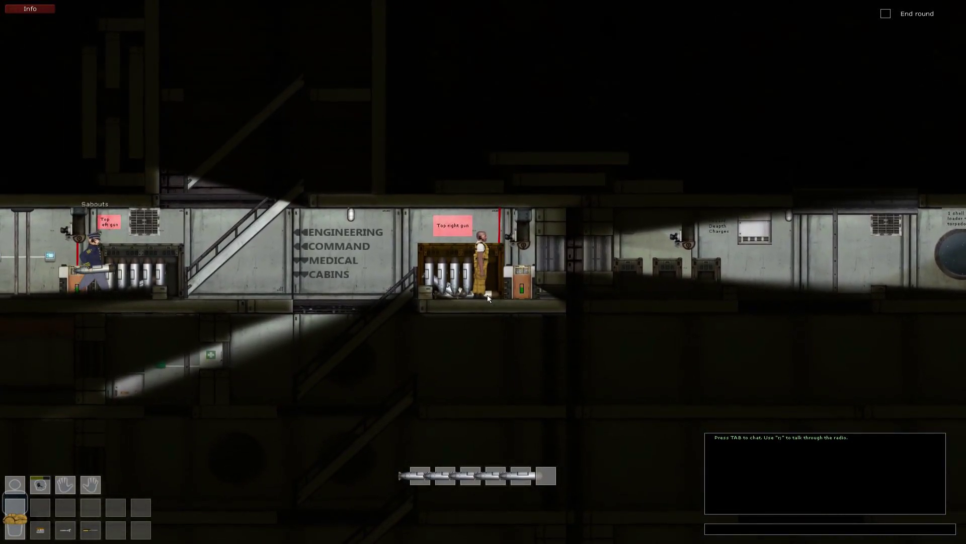
left_click(487, 295)
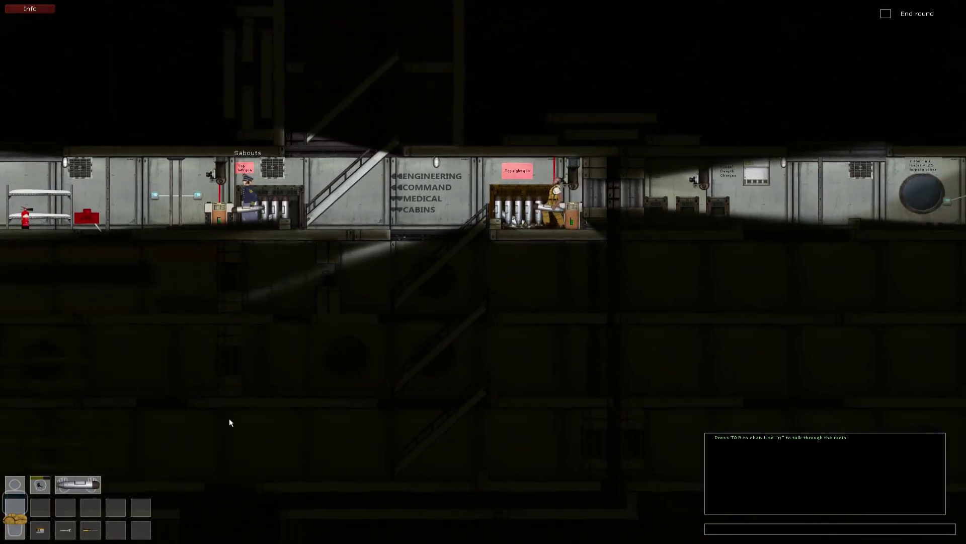
left_click(458, 269)
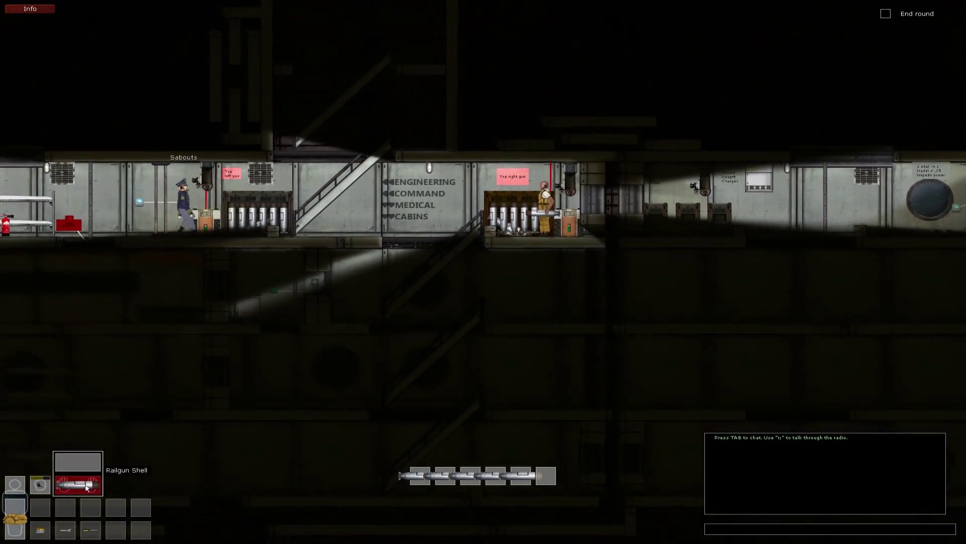
left_click(89, 486)
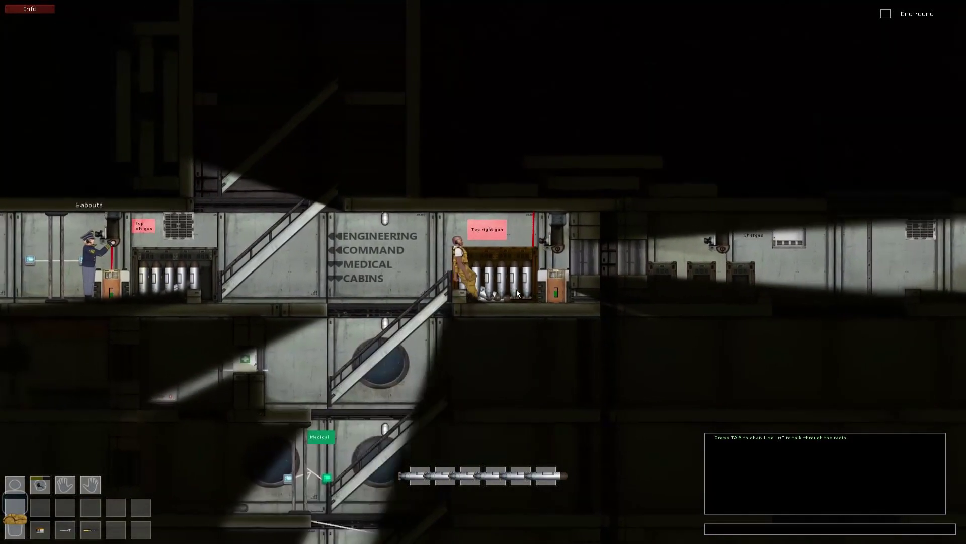
- Walk down the stairs, open the door, and follow the lower corridor right
key("s")
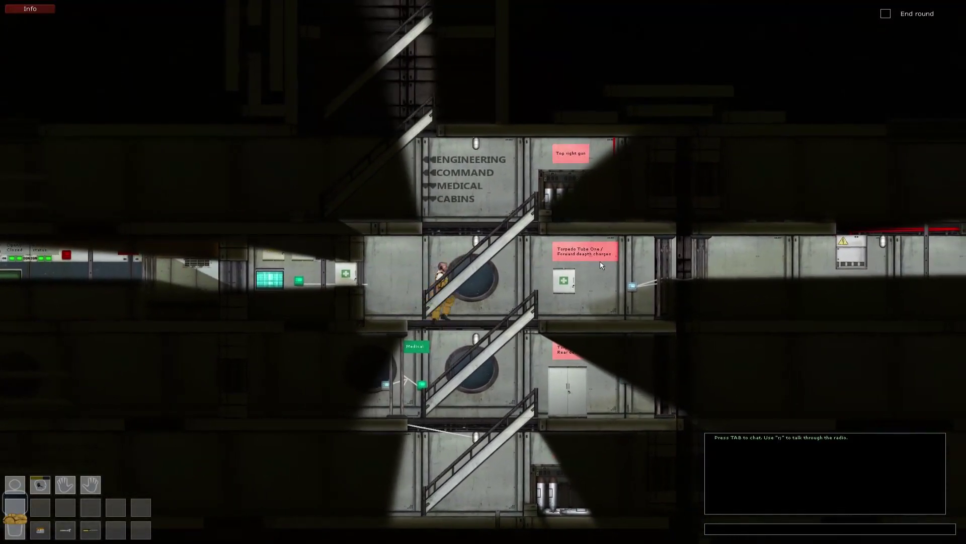
key("d")
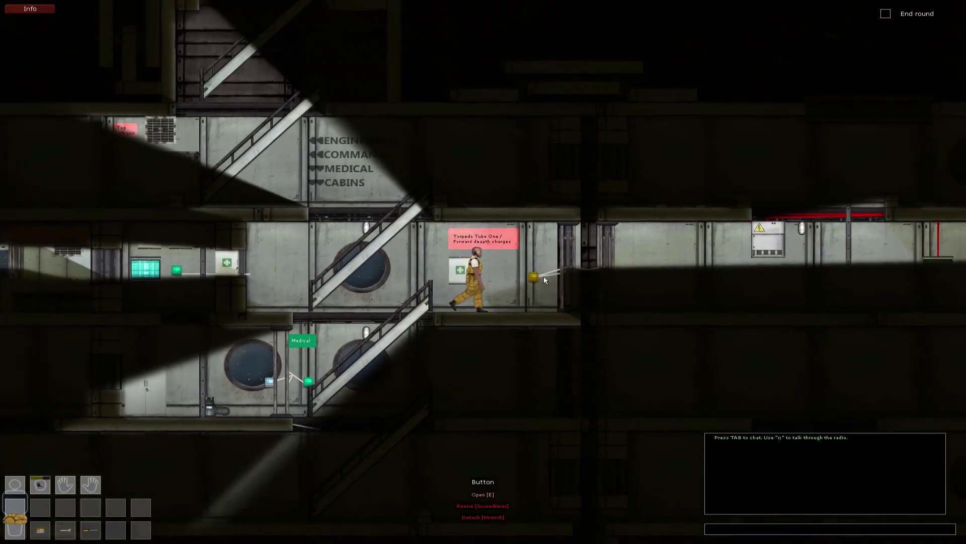
key("e")
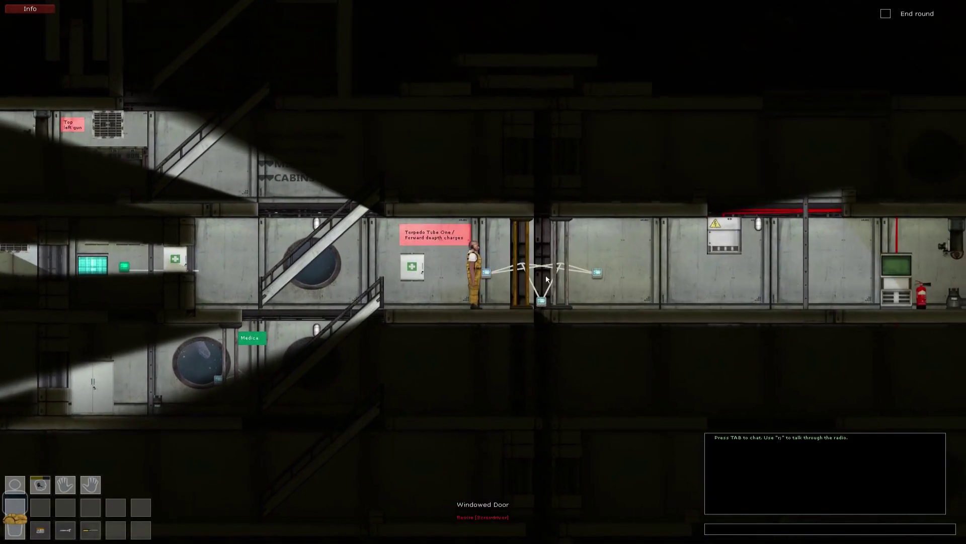
key("d")
key("d")
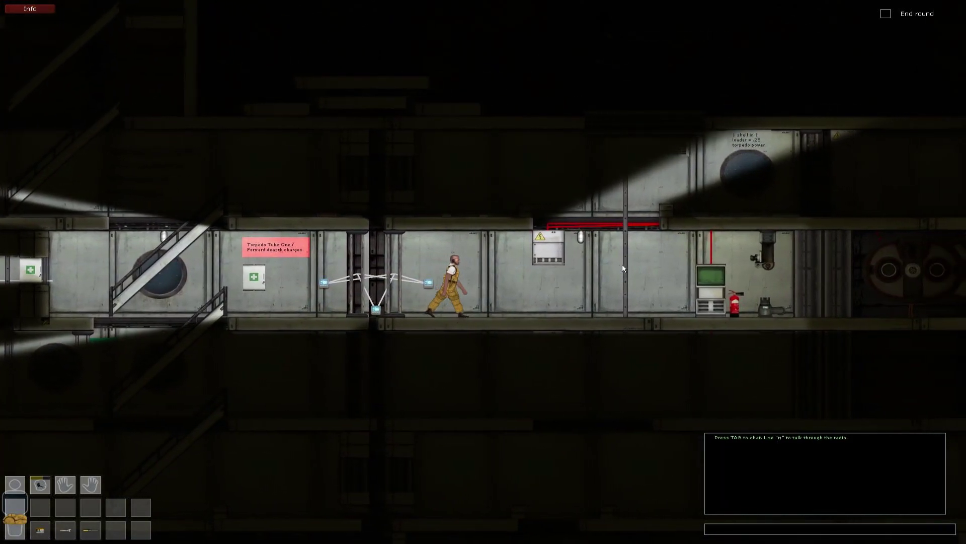
key("d")
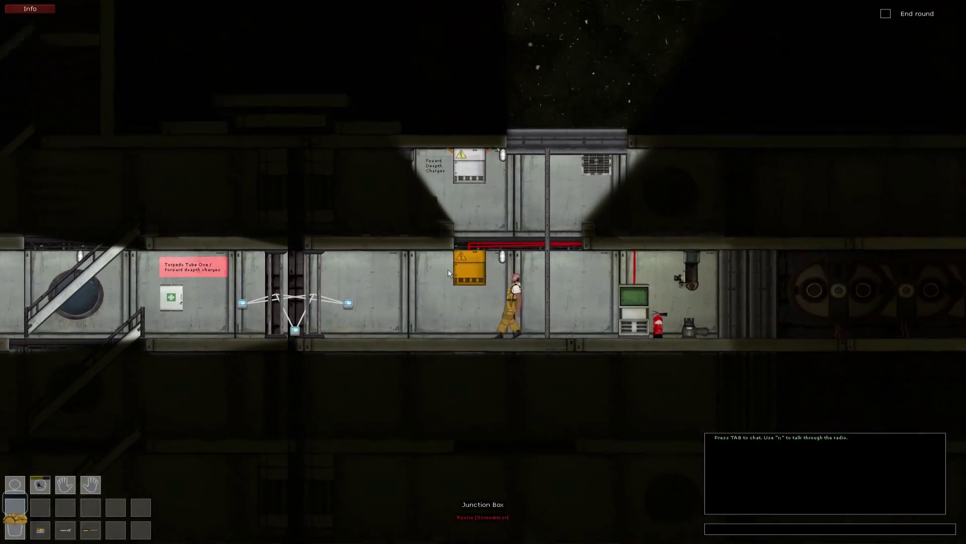
key("d")
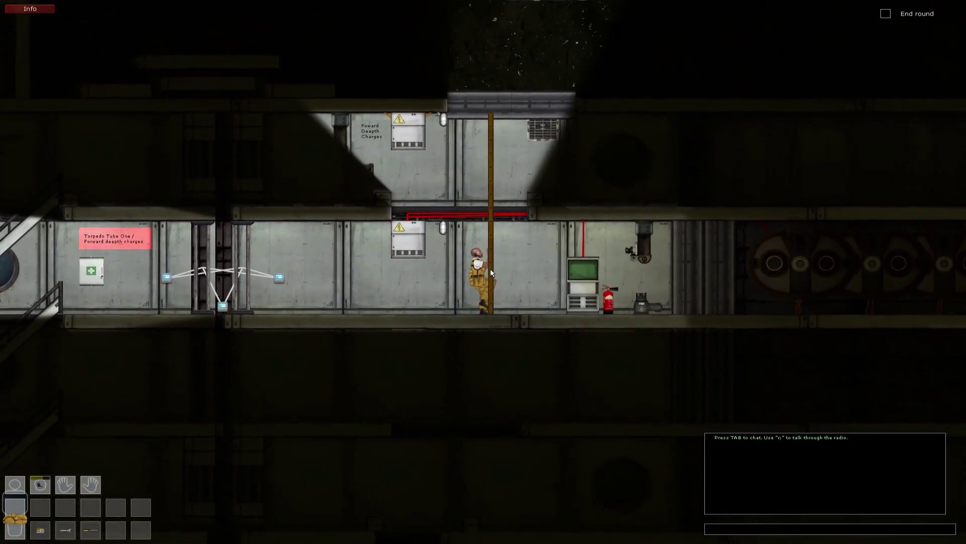
- Climb the ladder to the upper deck and walk left to the depth charge loaders
key("w")
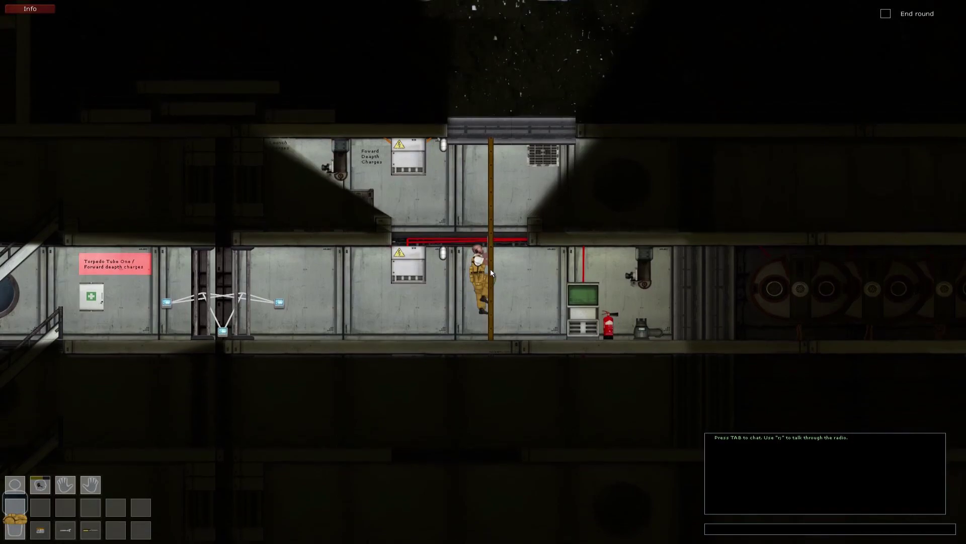
key("w")
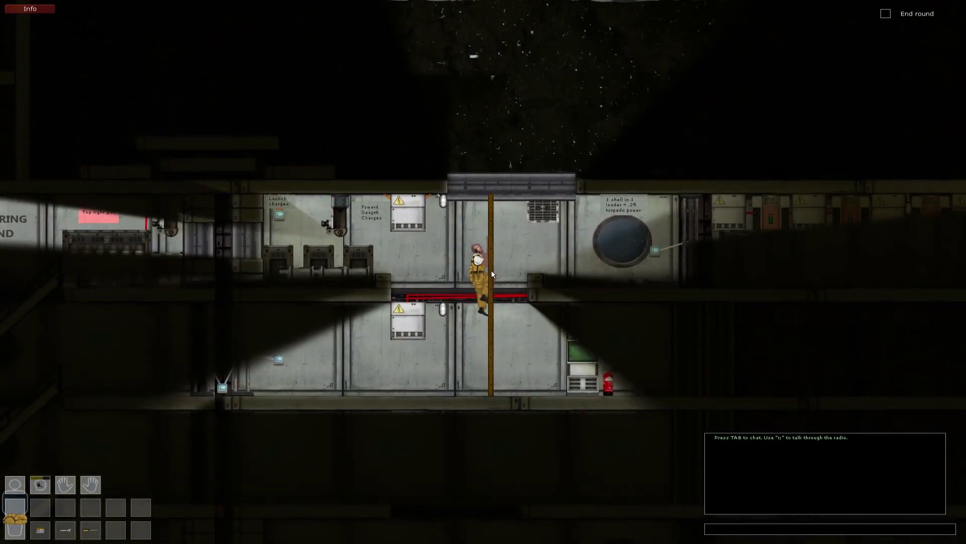
key("a")
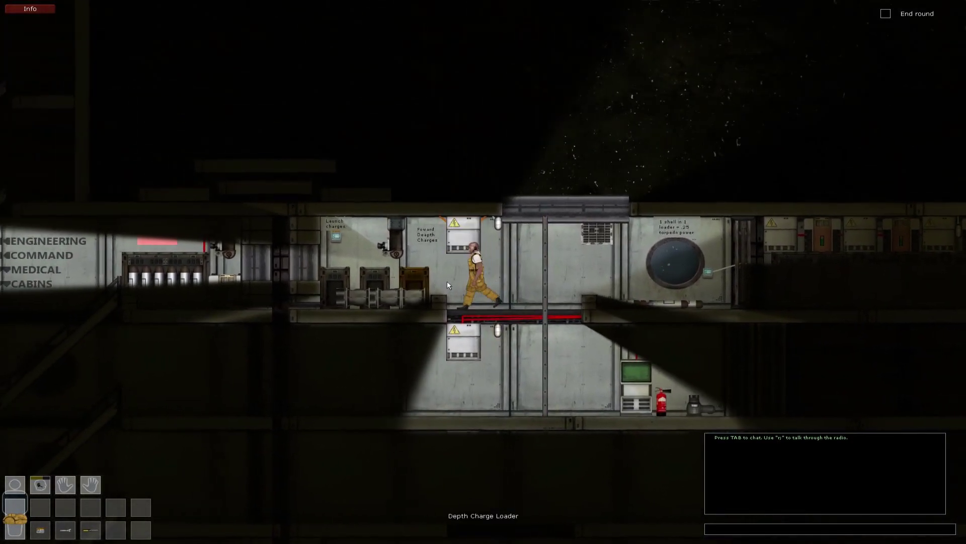
key("a")
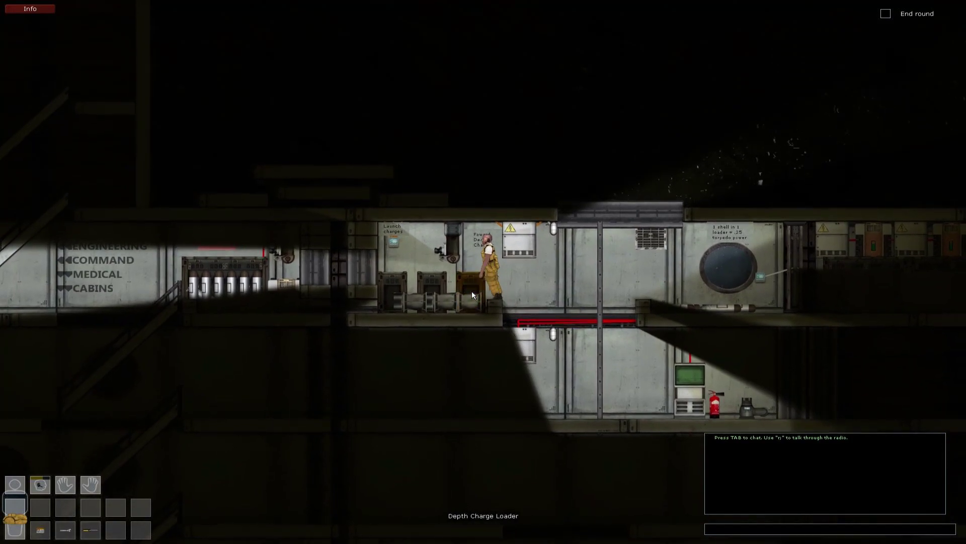
- Take a Depth Charge Shell from a loader and seat it in the loader slot
left_click(475, 287)
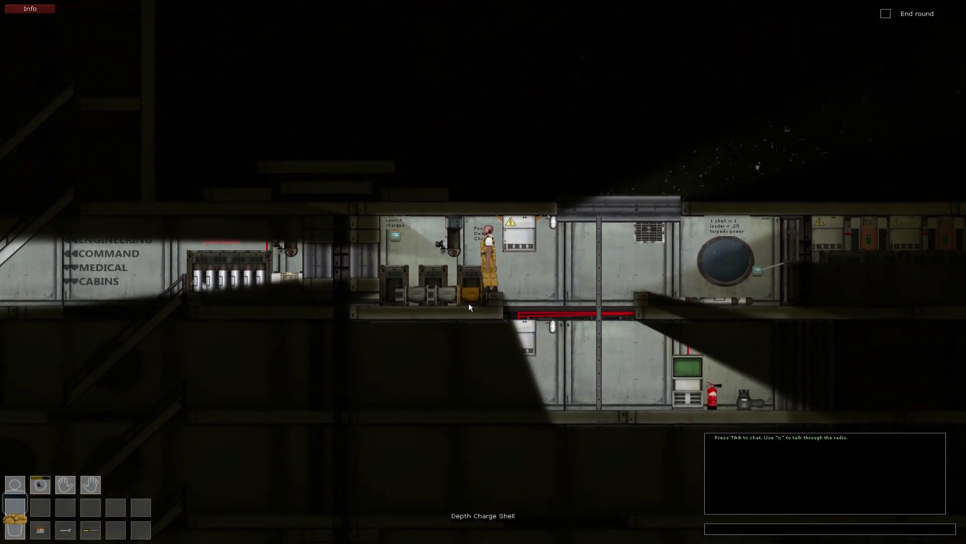
left_click(469, 300)
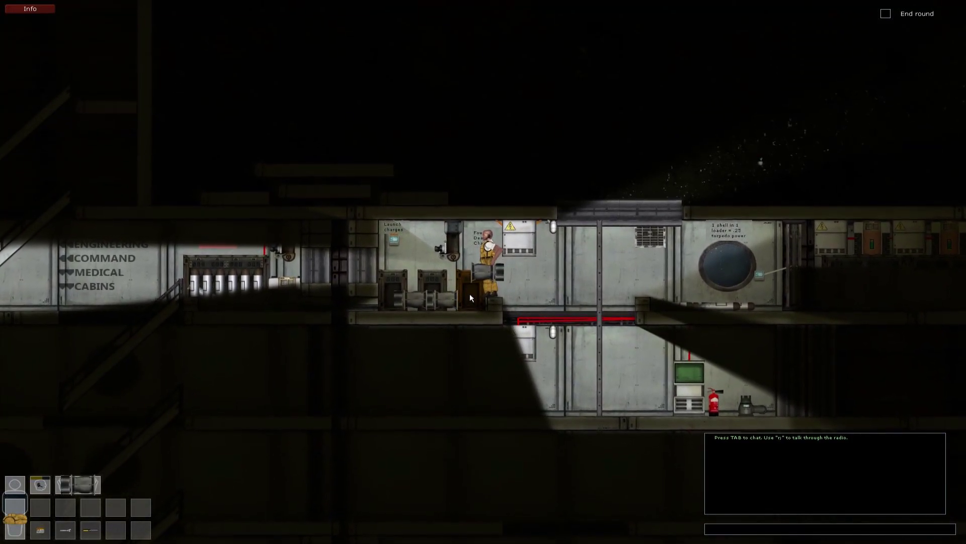
left_click(469, 294)
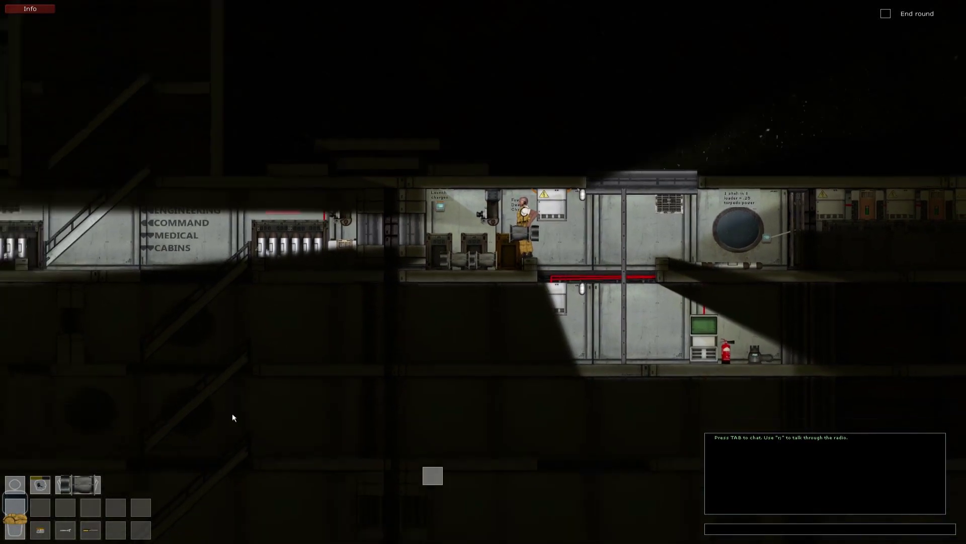
double_click(73, 487)
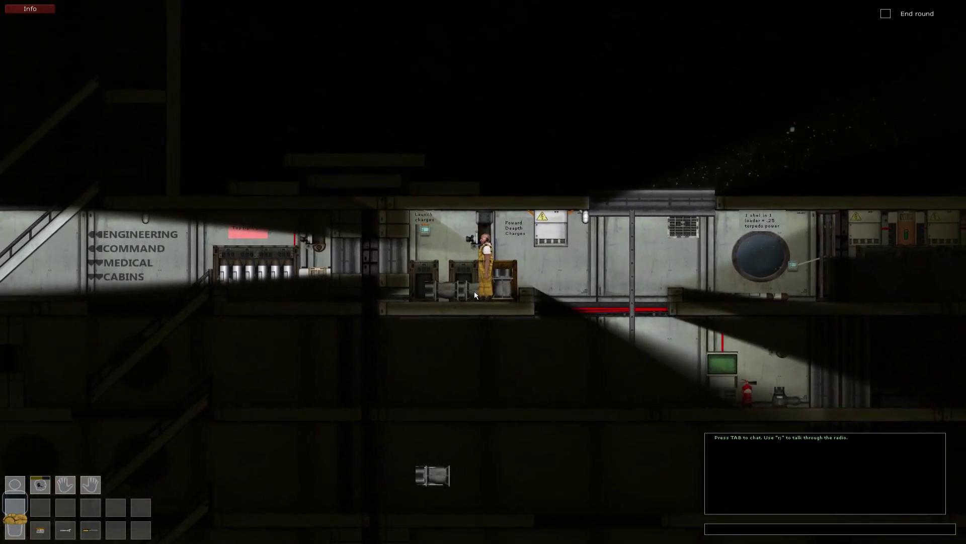
left_click(474, 294)
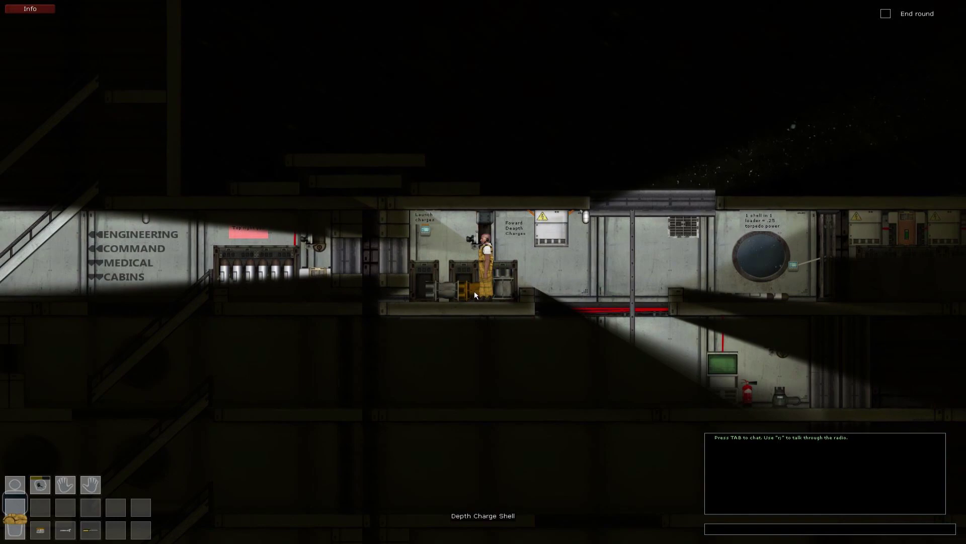
- Reposition that shell in the loader, take another shell, and drop it from hand
left_click(474, 291)
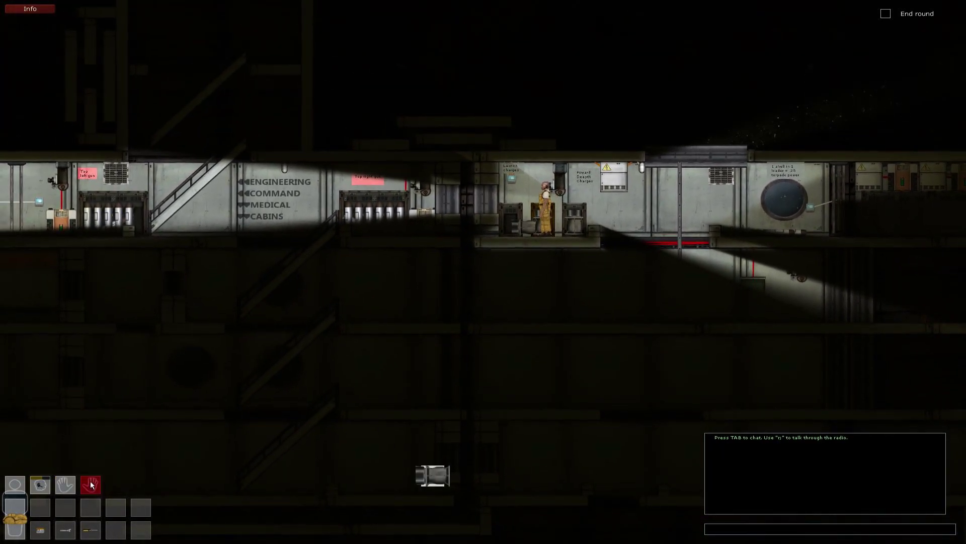
left_click(485, 293)
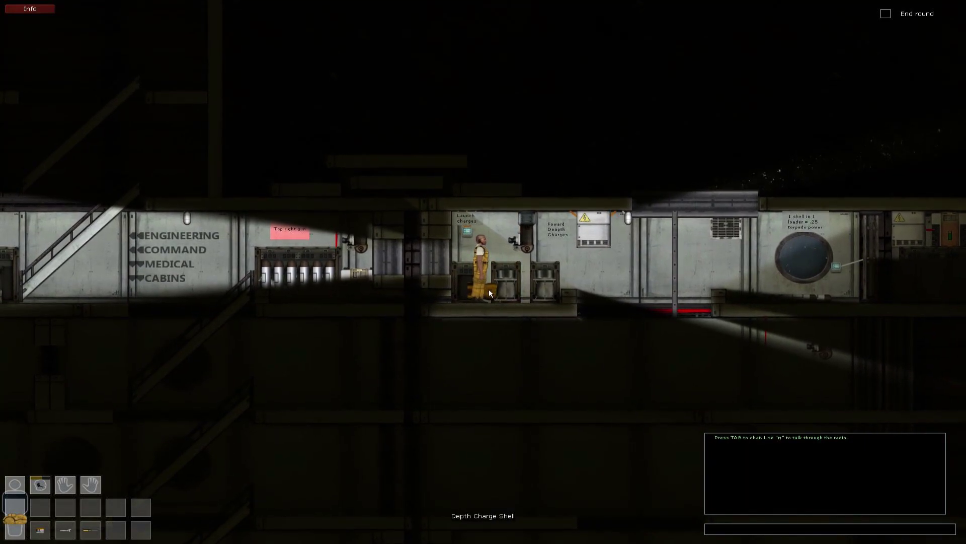
left_click(487, 289)
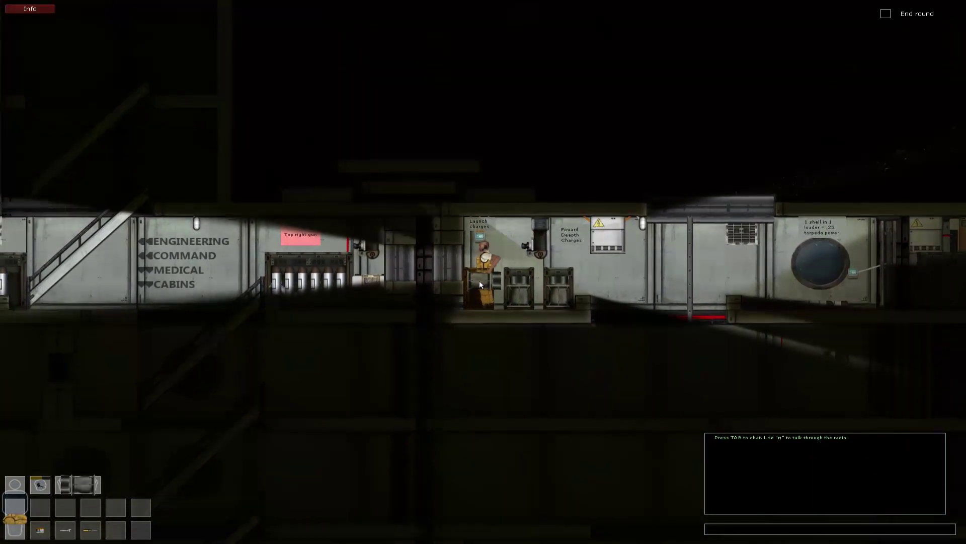
scroll(480, 280, "down", 3)
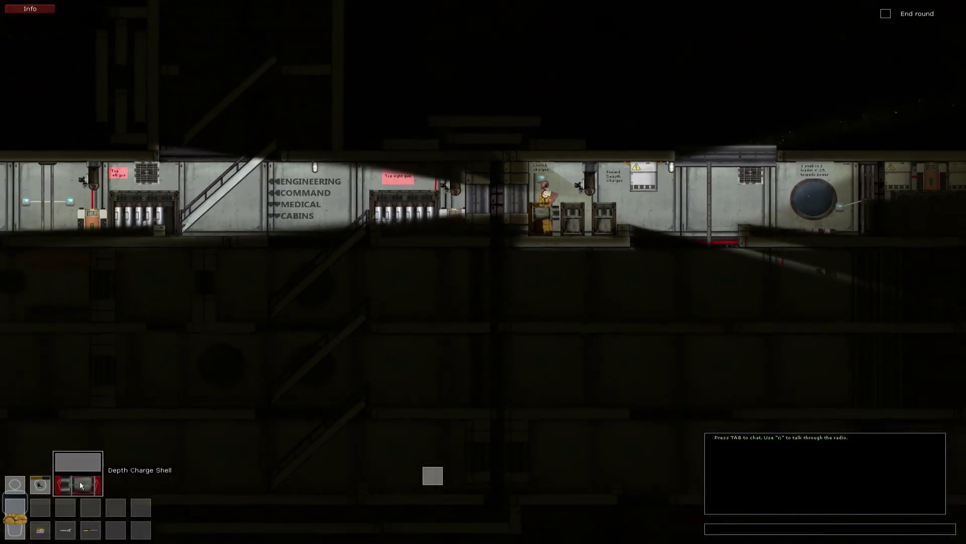
left_click_drag(74, 488, 433, 474)
scroll(492, 264, "up", 3)
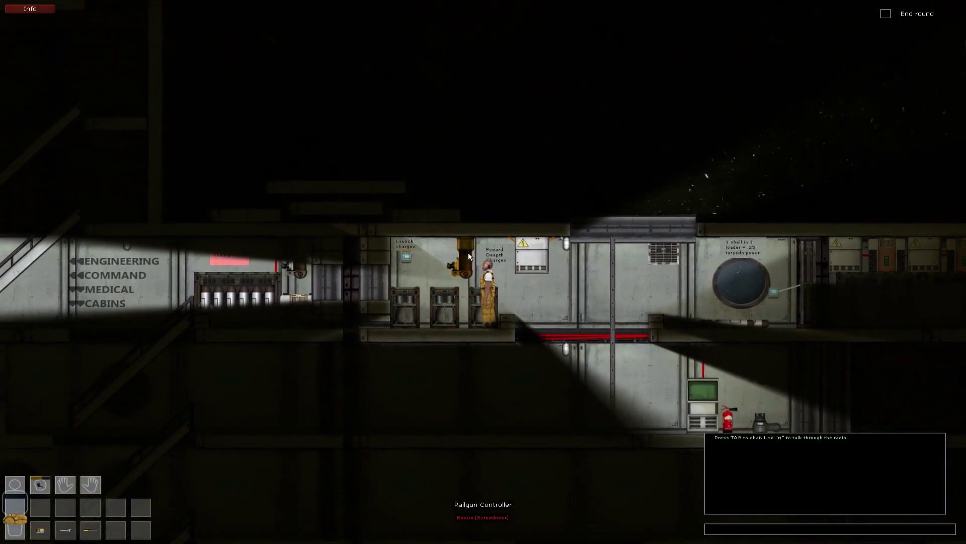
- Launch the forward depth charges, then walk right through the door into the railgun loader room
key("d")
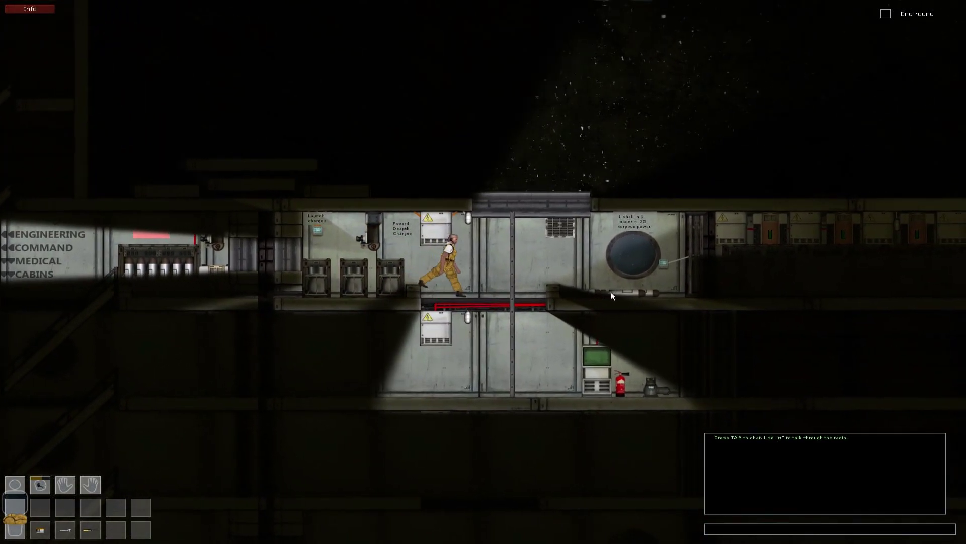
key("a")
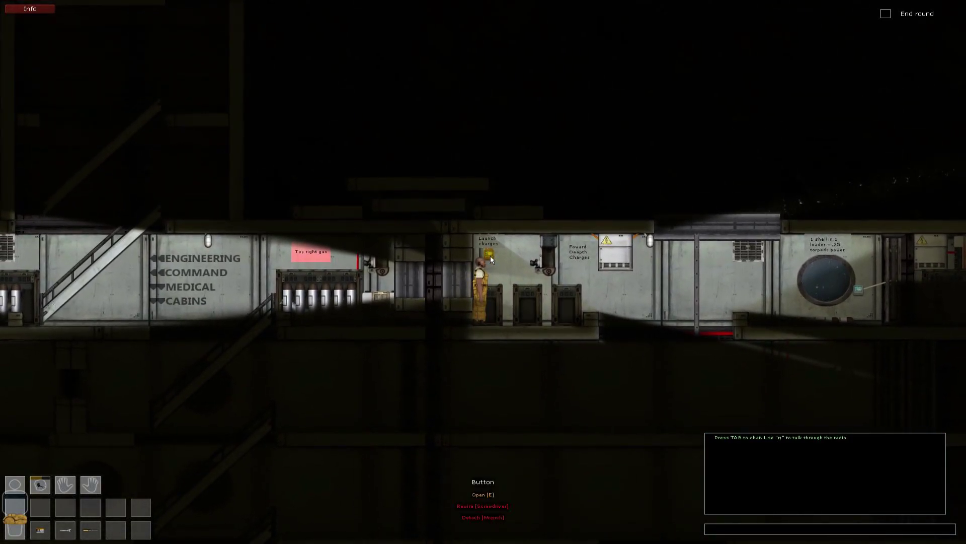
left_click(490, 256)
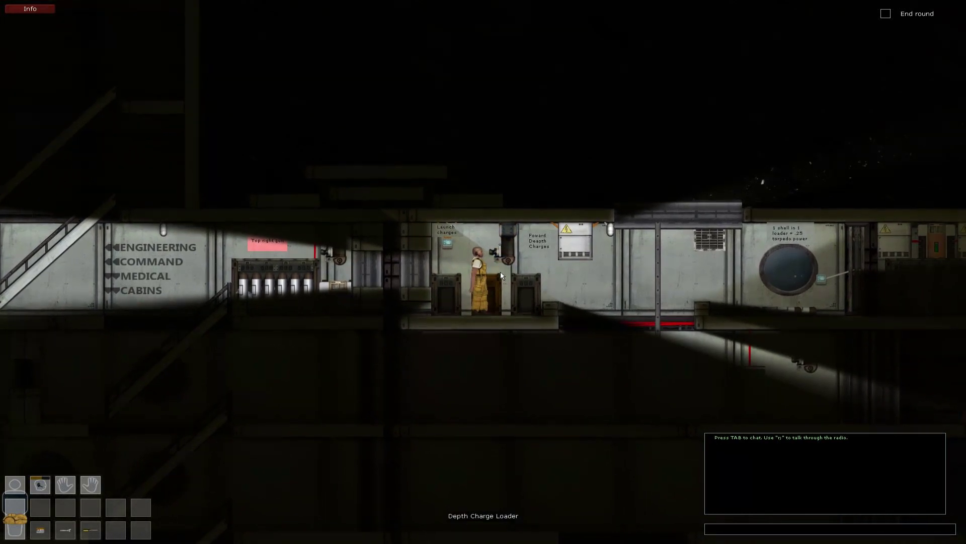
key("d")
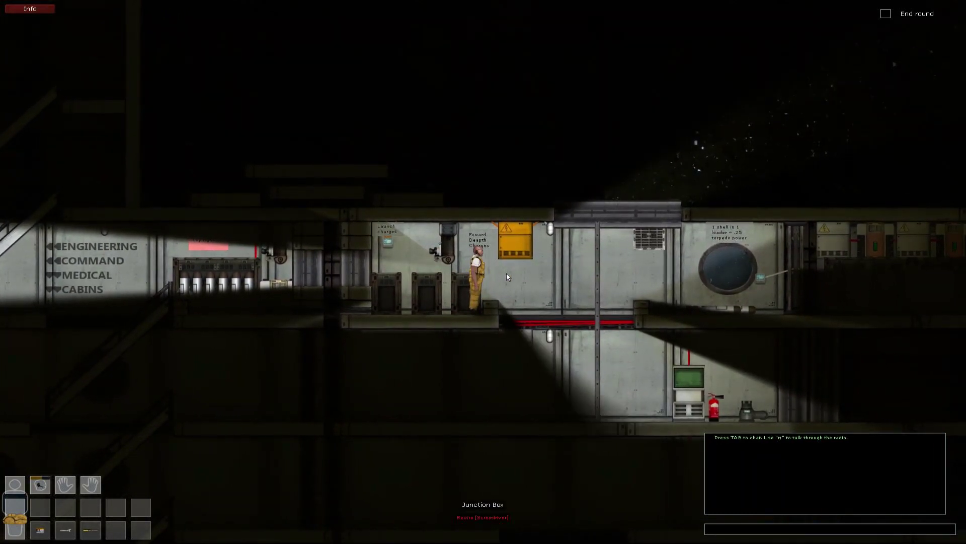
key("d")
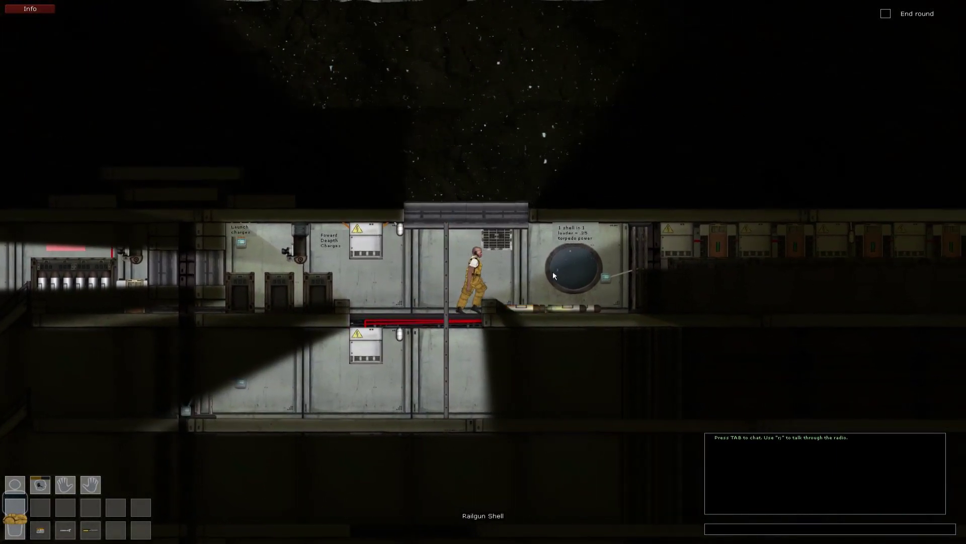
key("d")
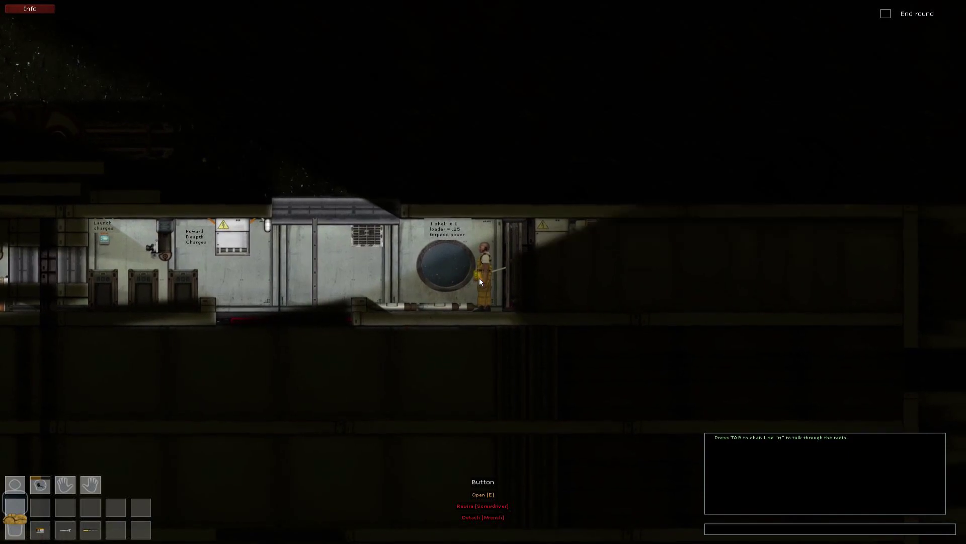
key("e")
key("d")
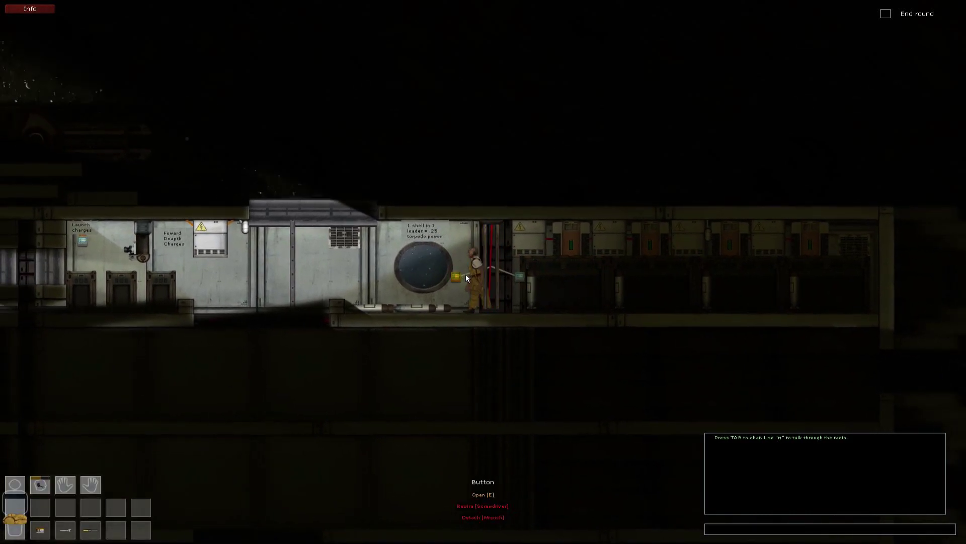
- Walk back left and take the ladder down to the deck with the sonar monitor
key("a")
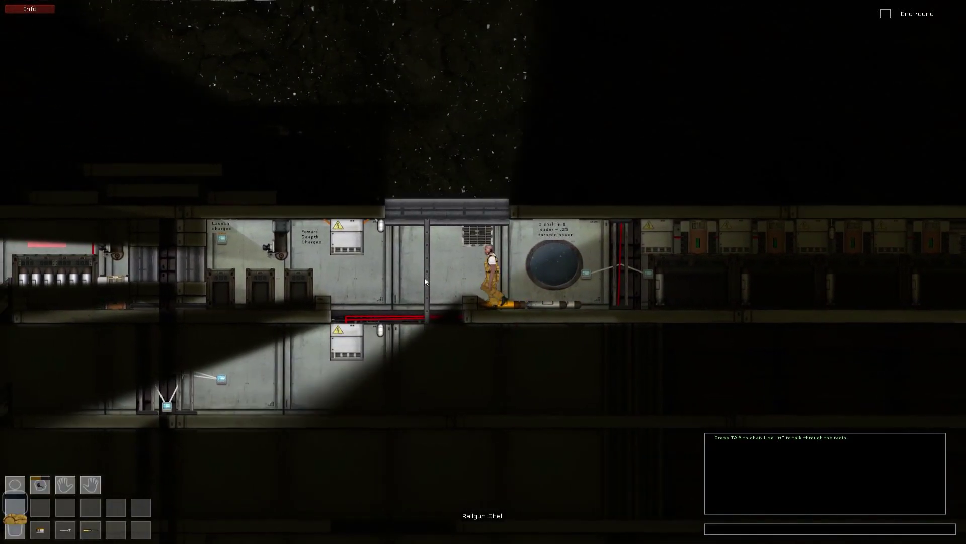
key("a")
key("w")
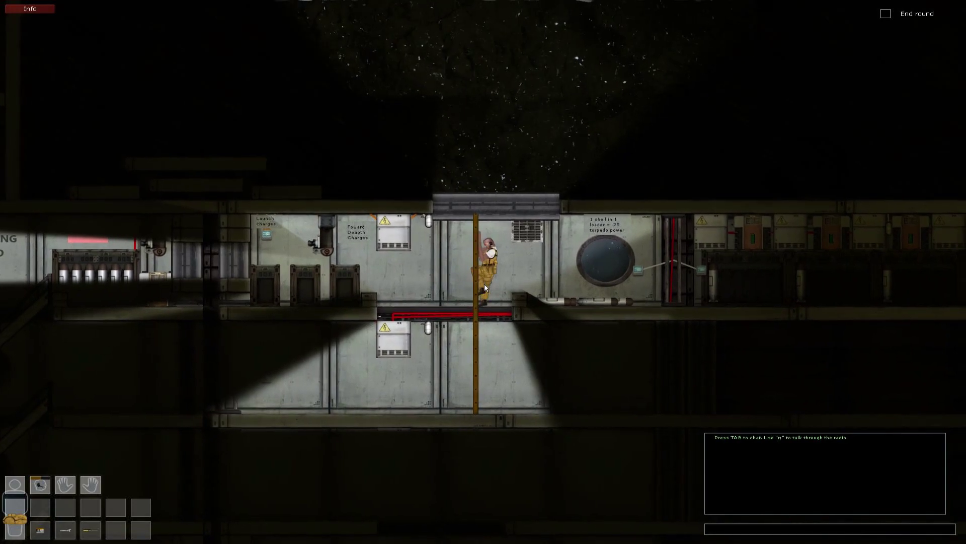
key("s")
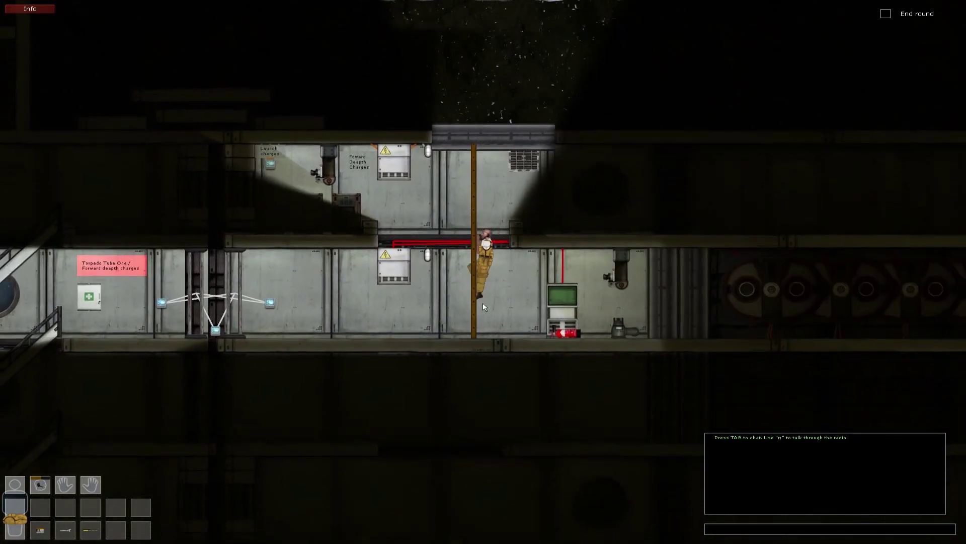
key("w")
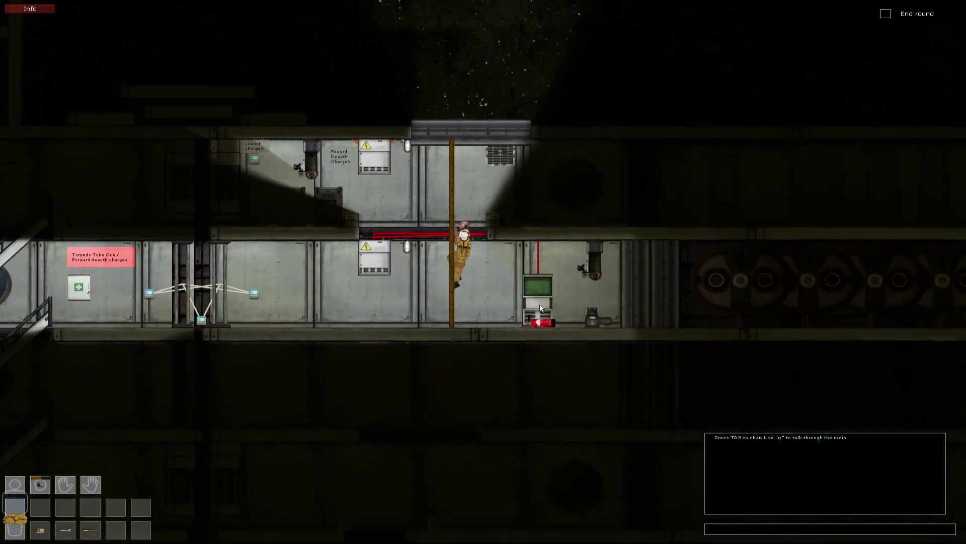
key("d")
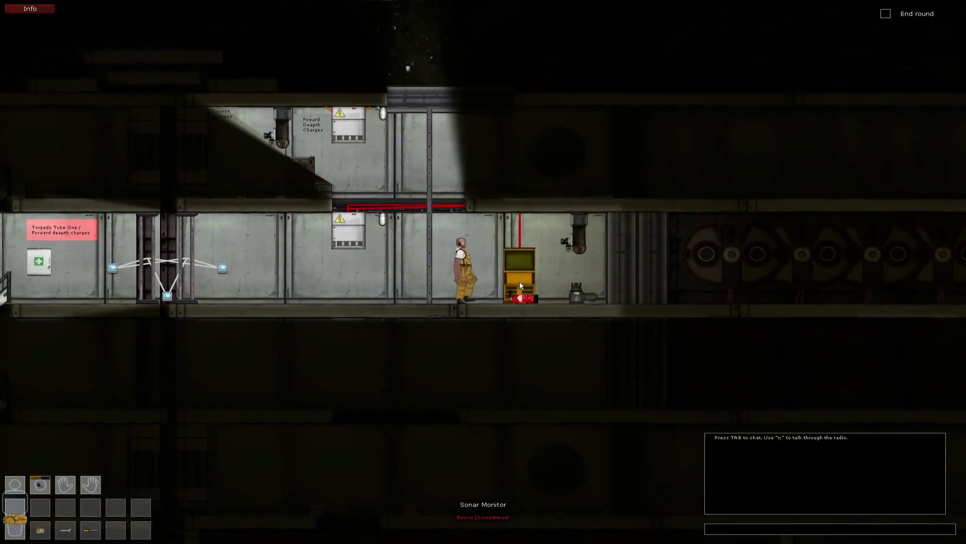
- Check the sonar monitor, then read the junction box: 2259 kW power, 2258 kW load
left_click(520, 278)
key("a")
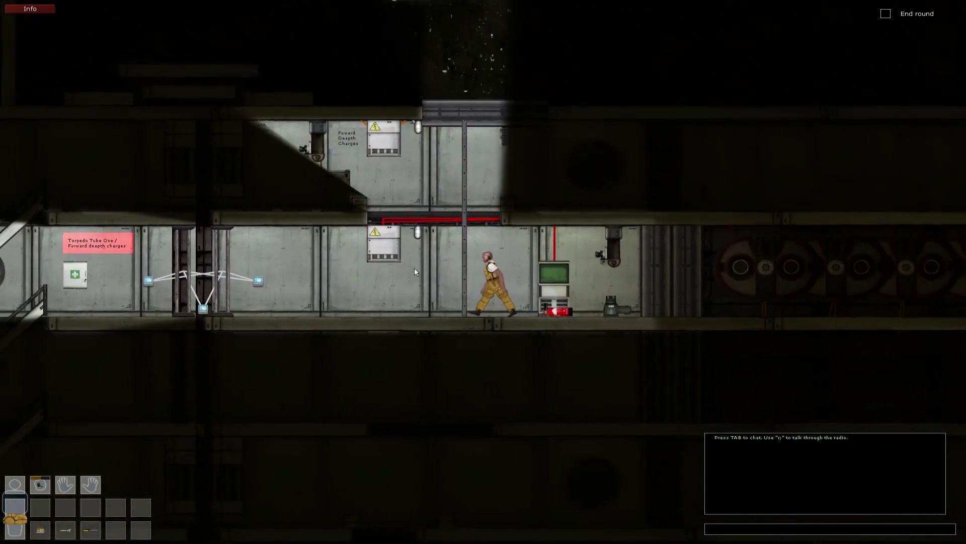
key("a")
left_click(475, 261)
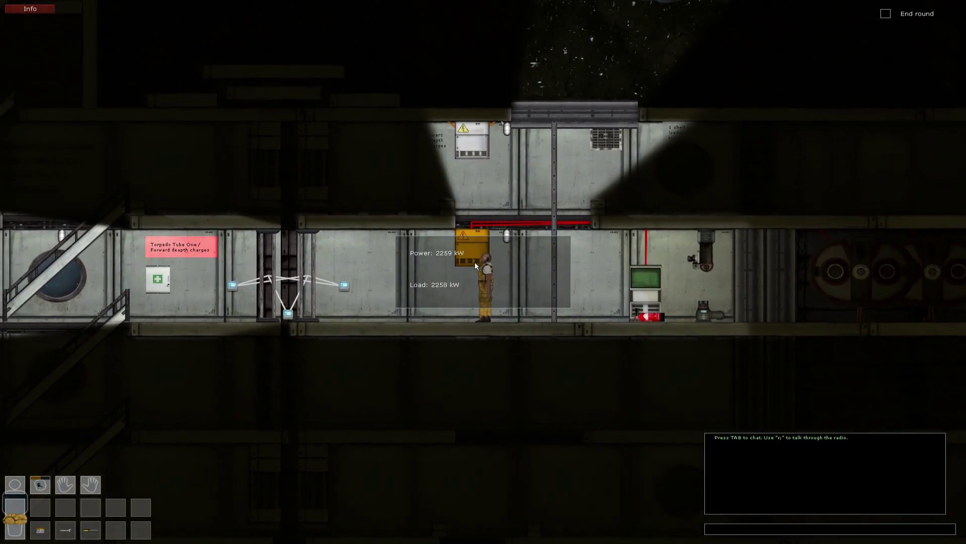
- Open the door and walk left through it toward the stairwell
key("a")
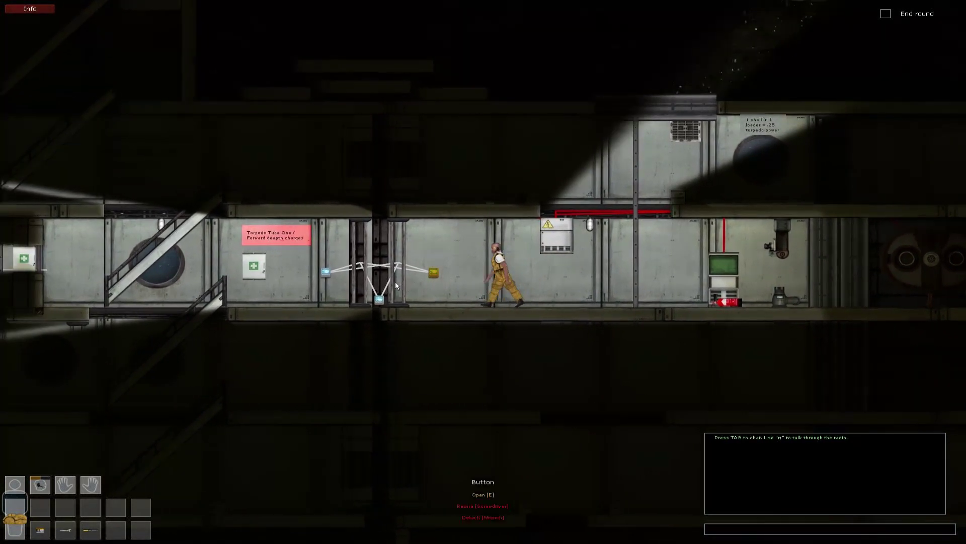
key("a")
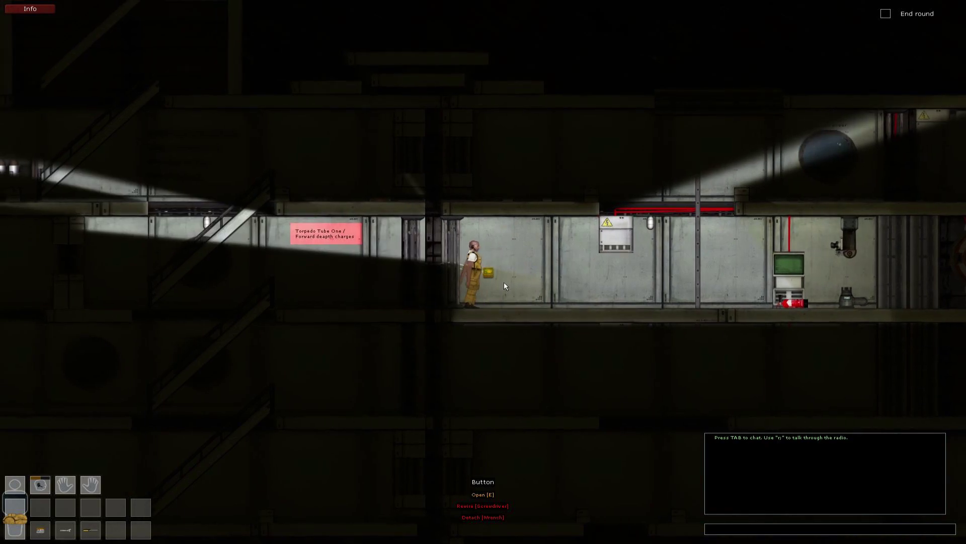
key("e")
key("a")
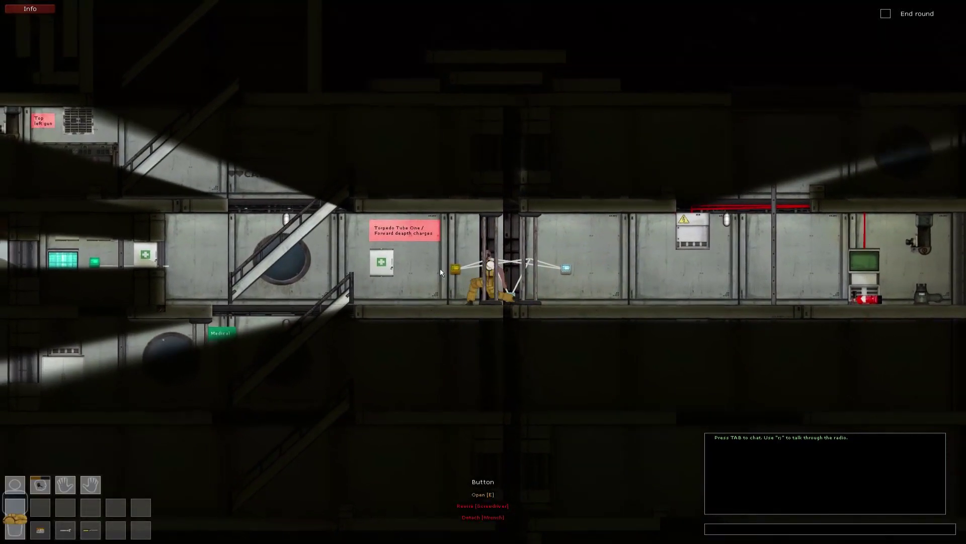
- Climb the stairwell to the top deck, operate the top left gun's lever, then release it
key("a")
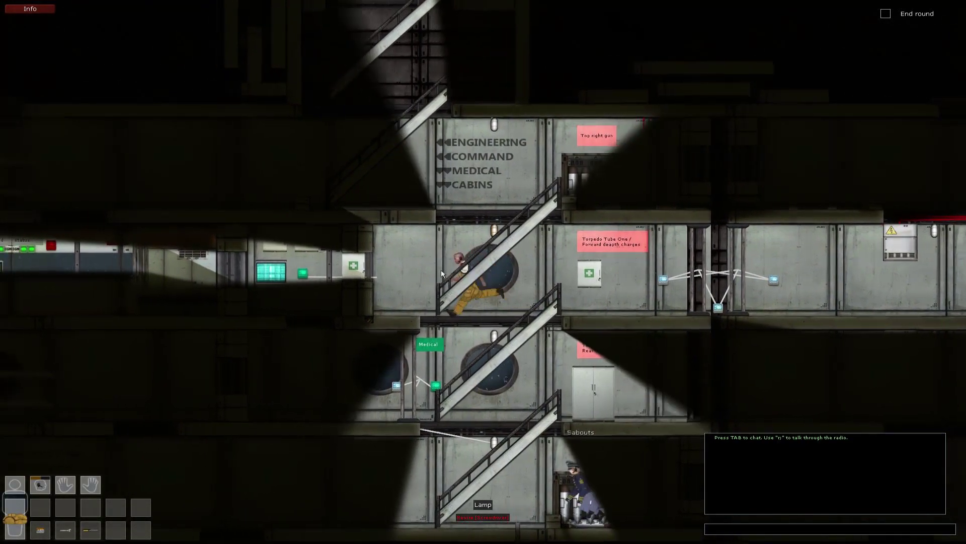
key("a")
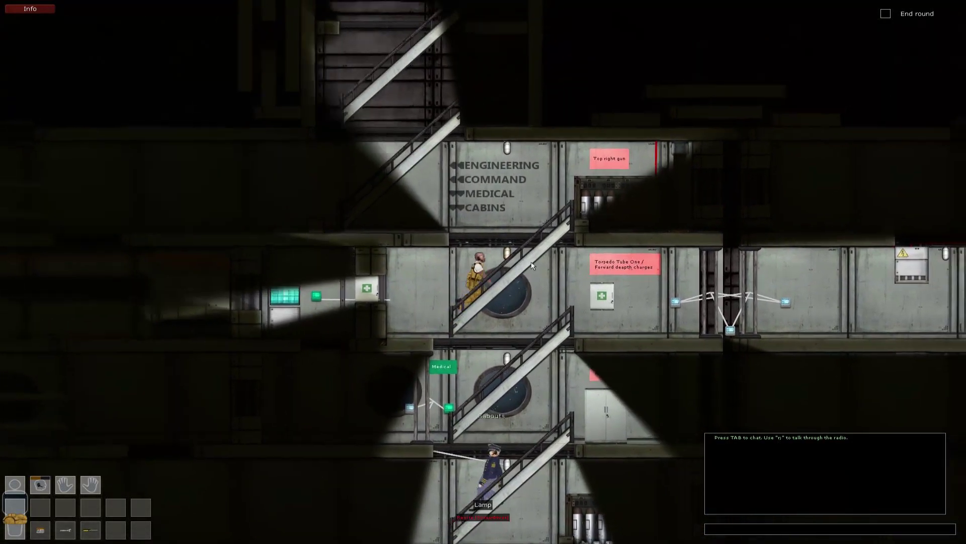
key("w")
key("d")
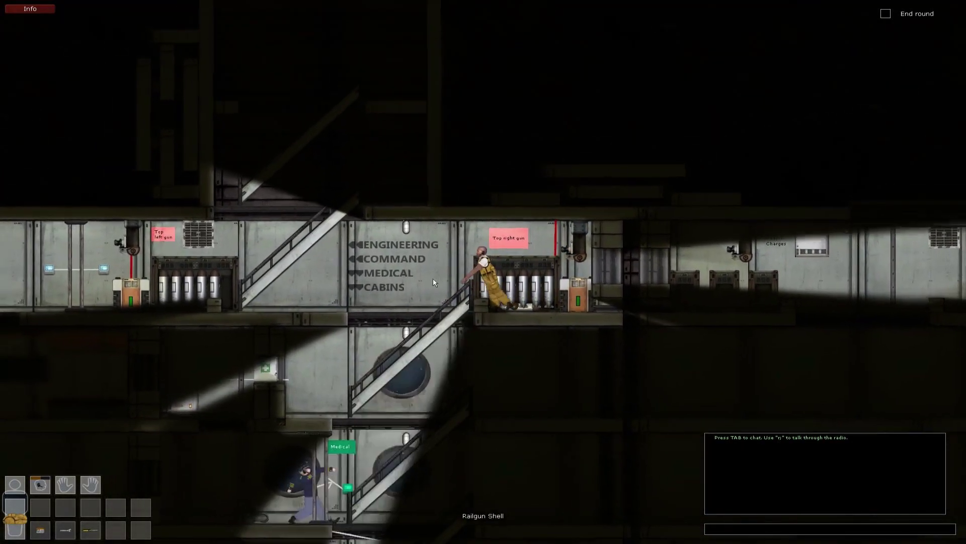
key("a")
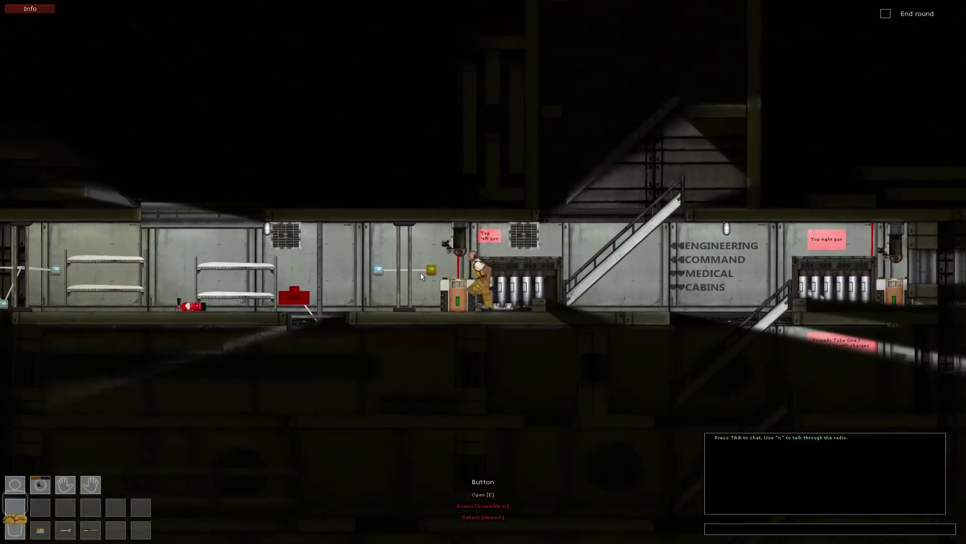
key("d")
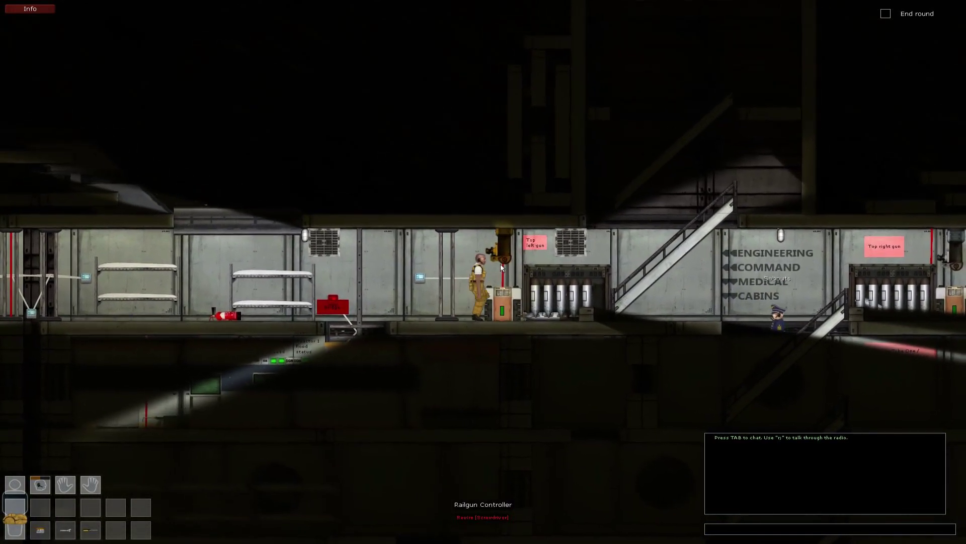
left_click(501, 263)
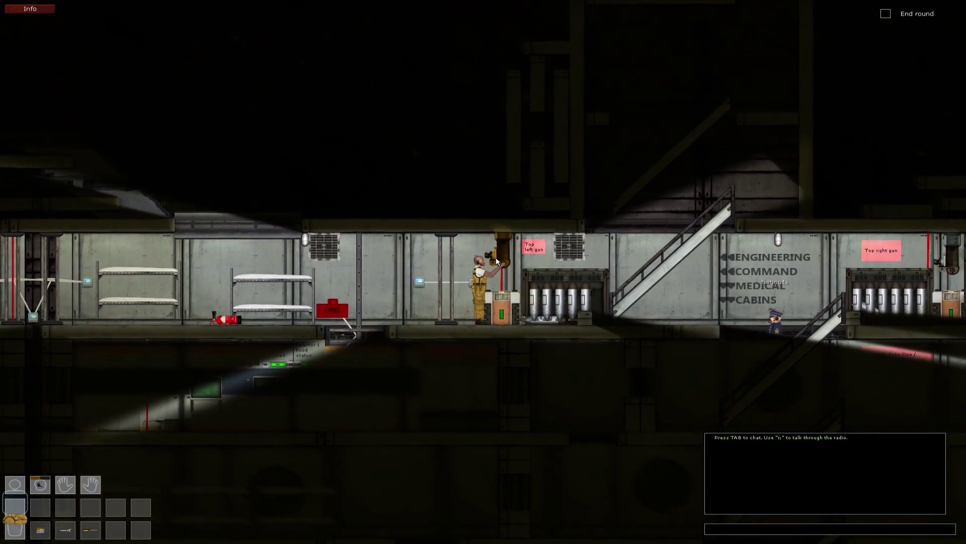
scroll(506, 254, "down", 3)
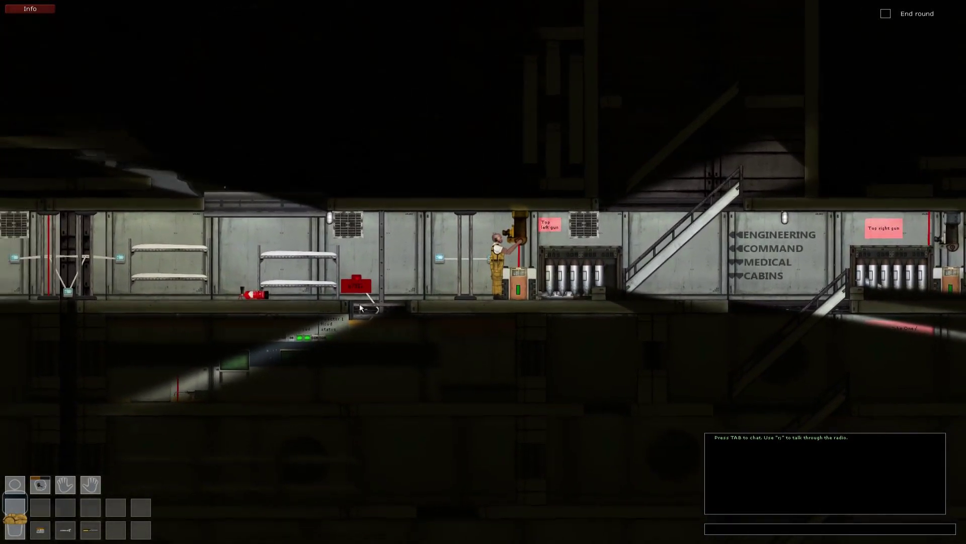
scroll(541, 300, "up", 3)
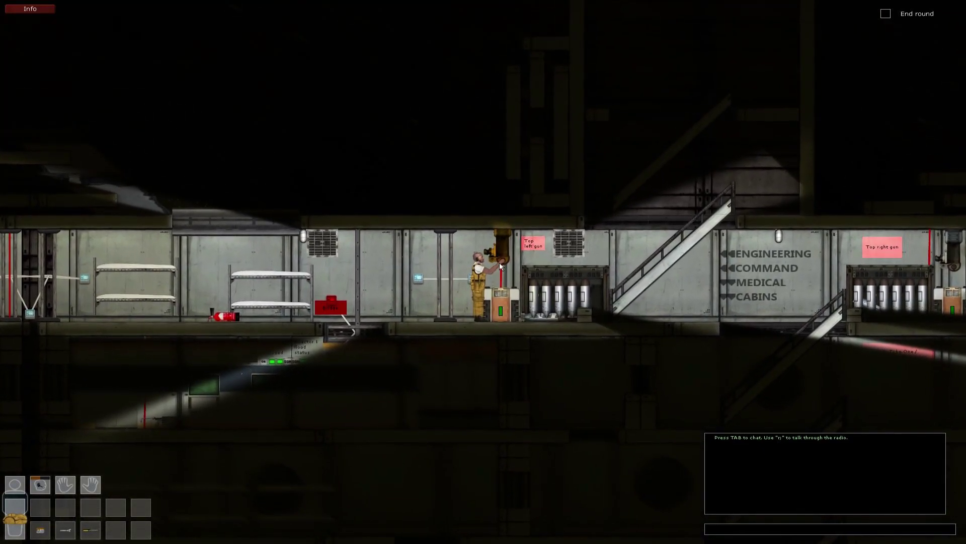
key("d")
- Drop down the shaft, pass the captain, and read the supercapacitor: 16/20 kWm, 82%, 20% recharge
key("d")
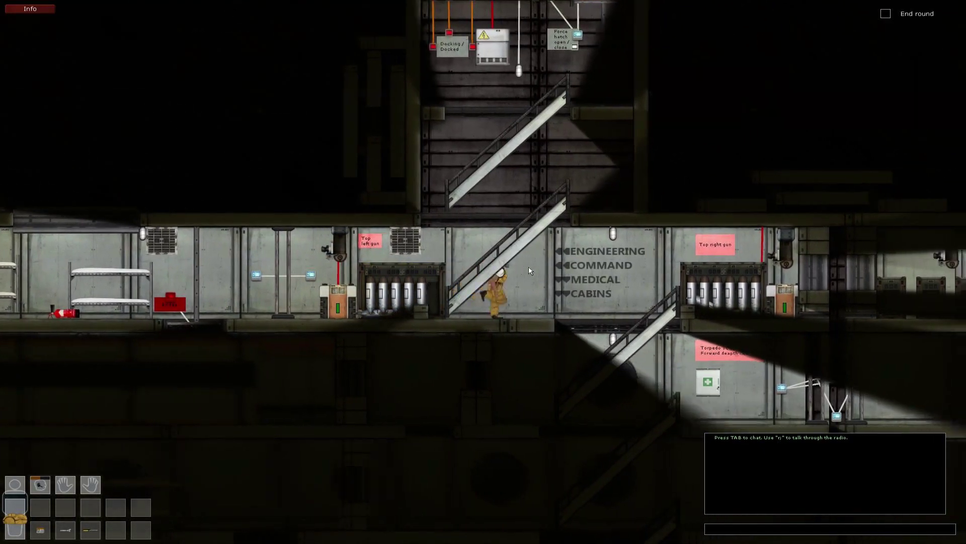
key("d")
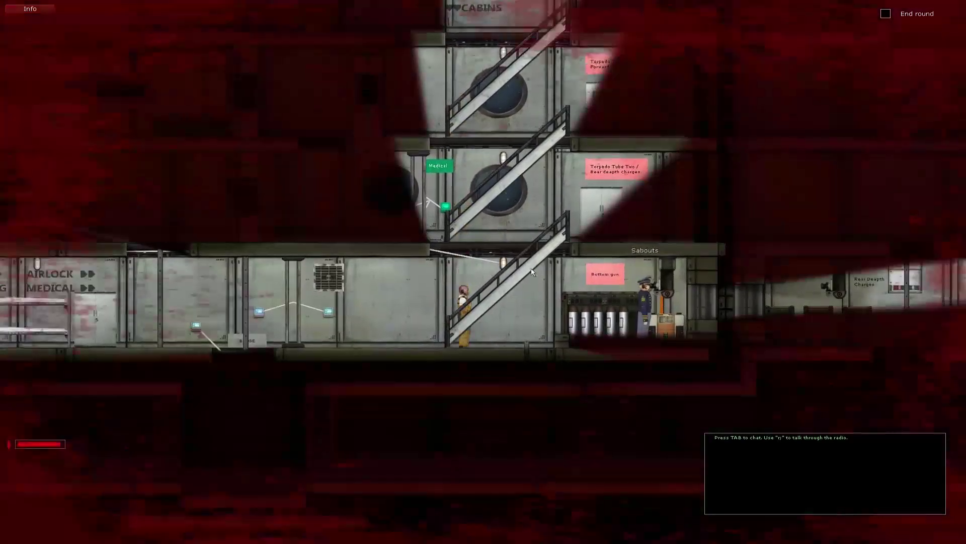
key("d")
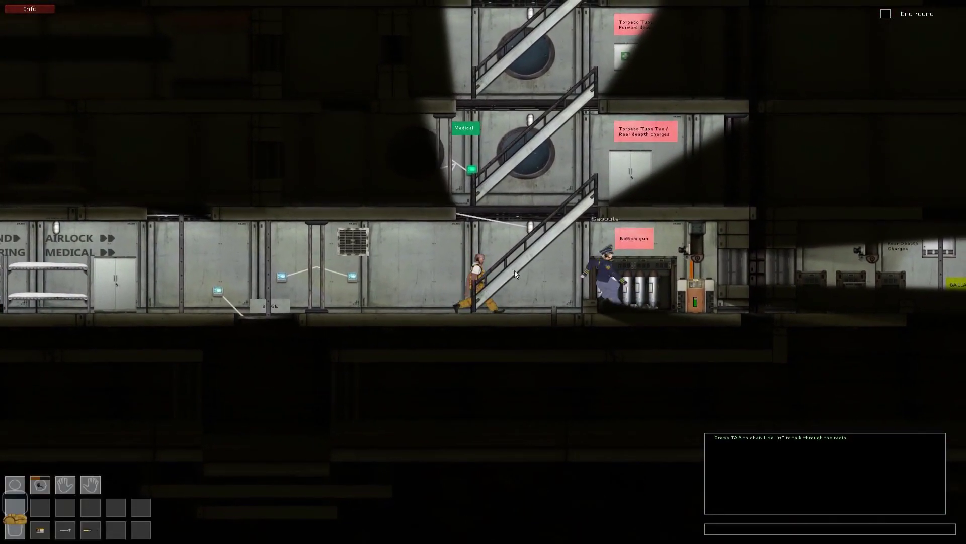
key("d")
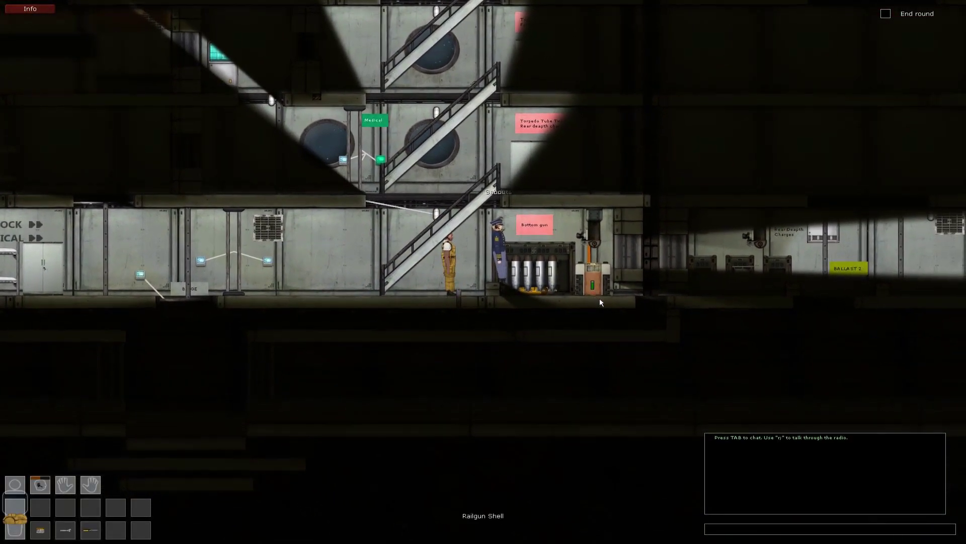
key("d")
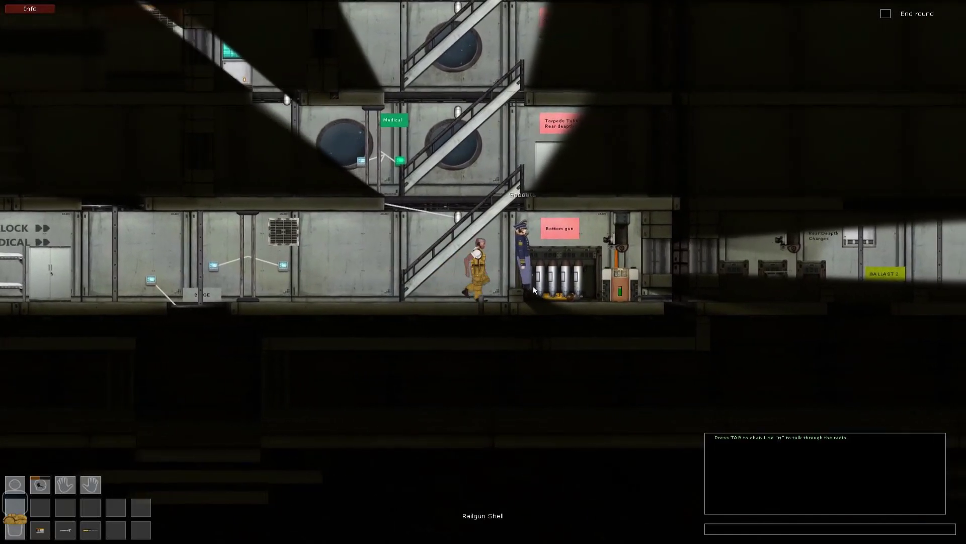
key("d")
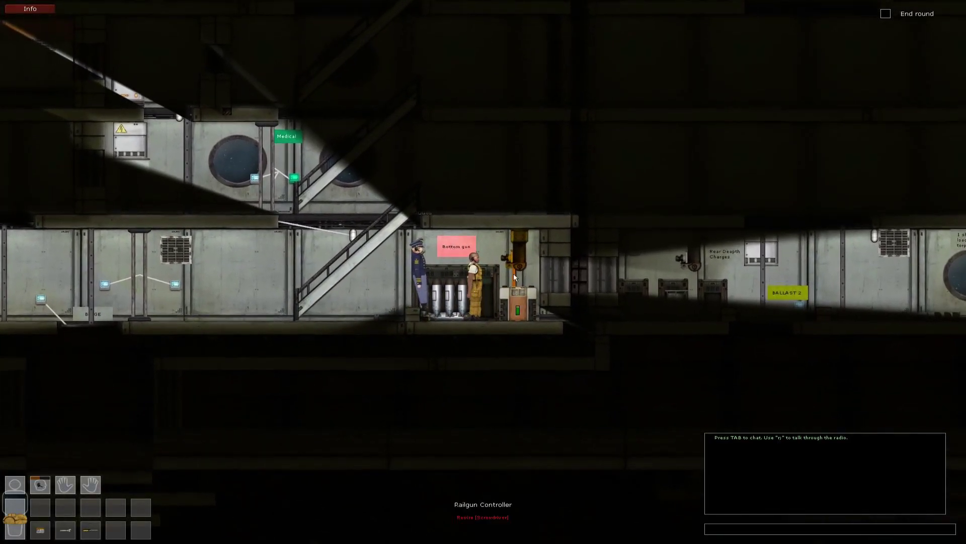
left_click(515, 286)
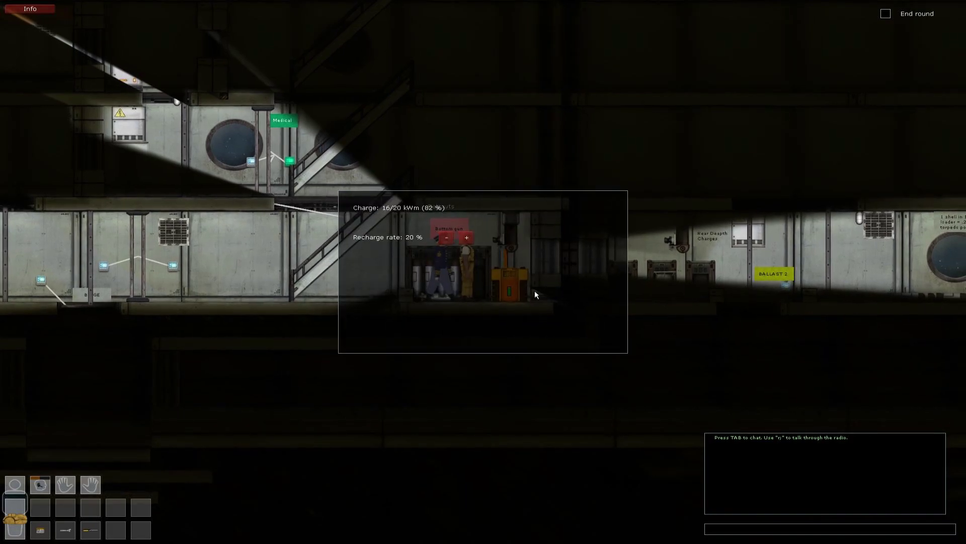
key("a")
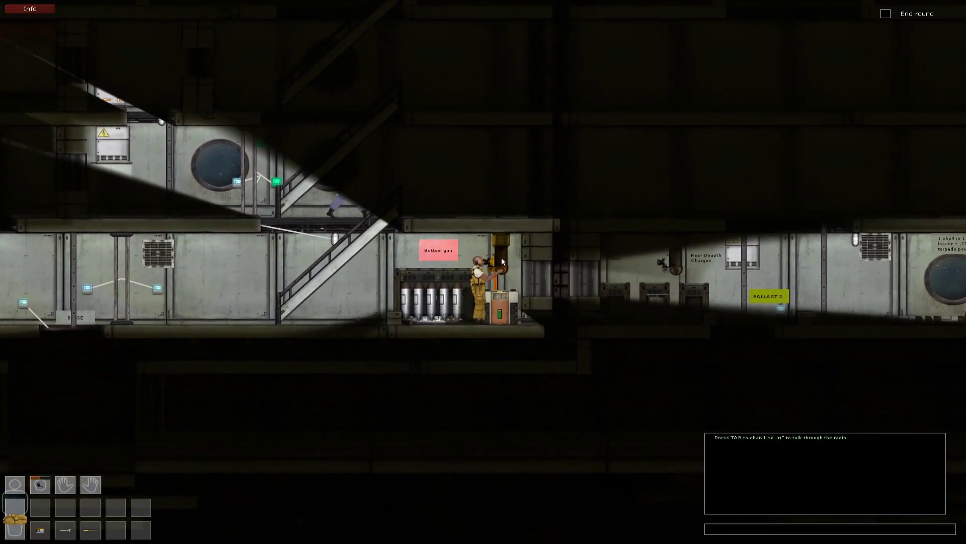
key("d")
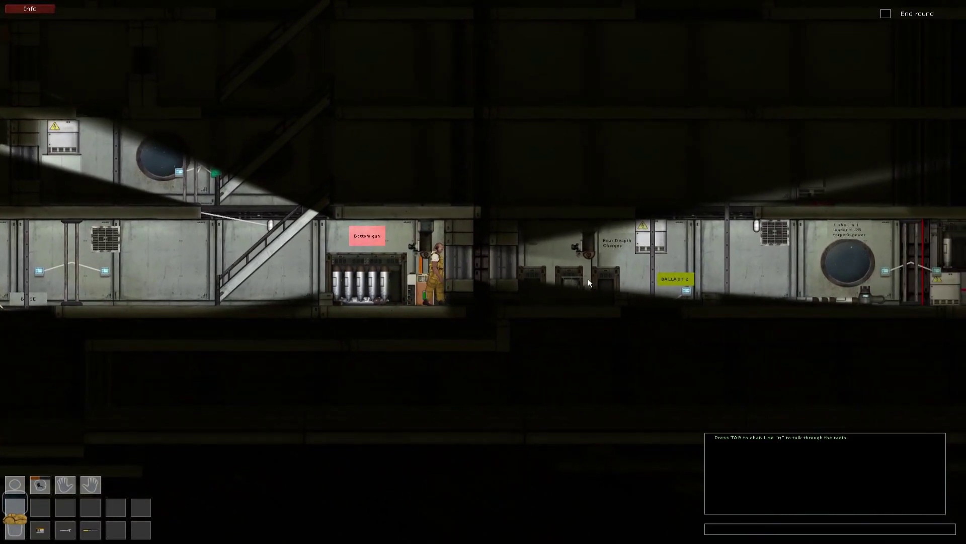
scroll(641, 275, "down", 3)
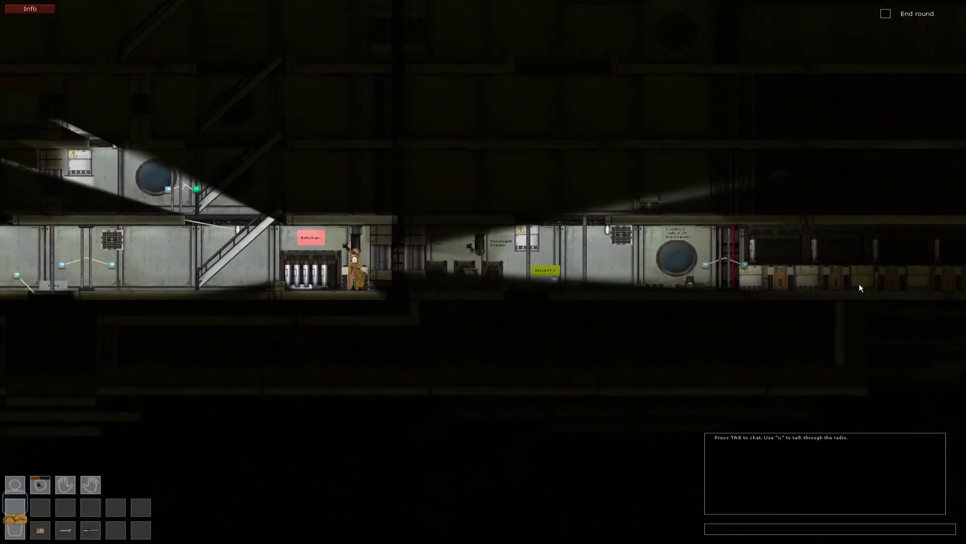
scroll(472, 309, "up", 3)
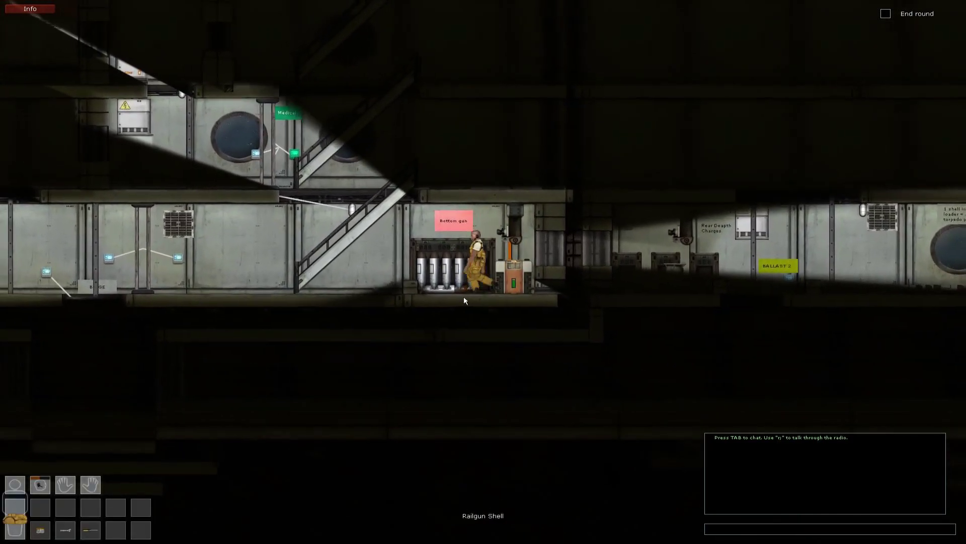
key("a")
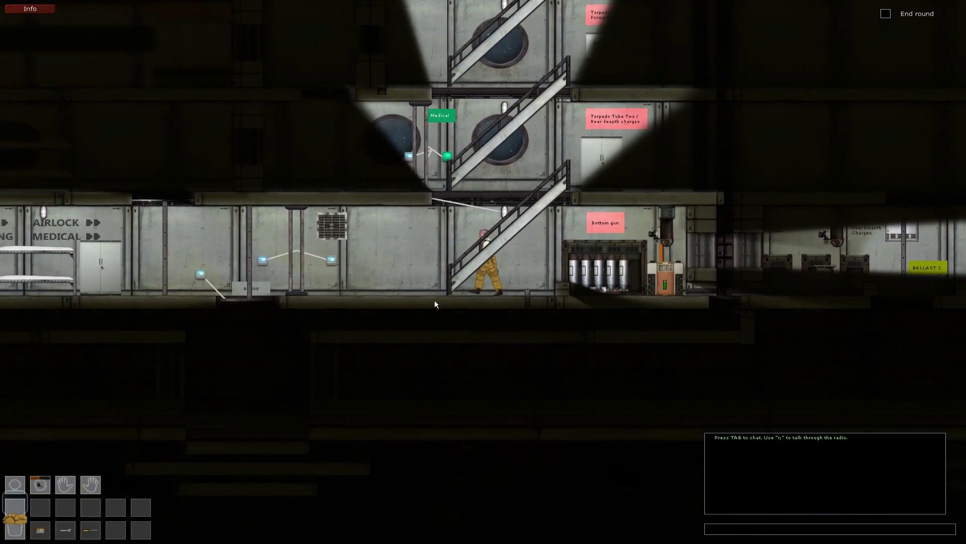
key("a")
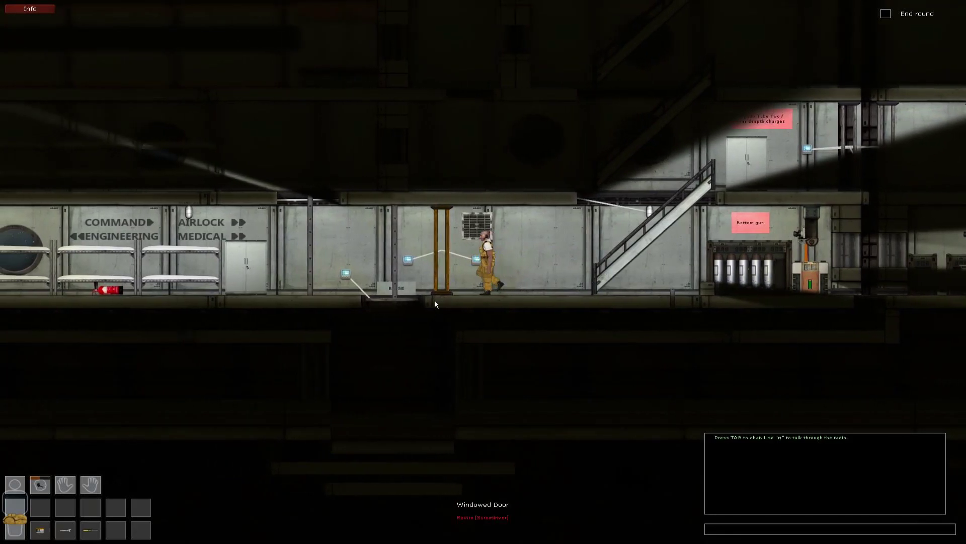
key("a")
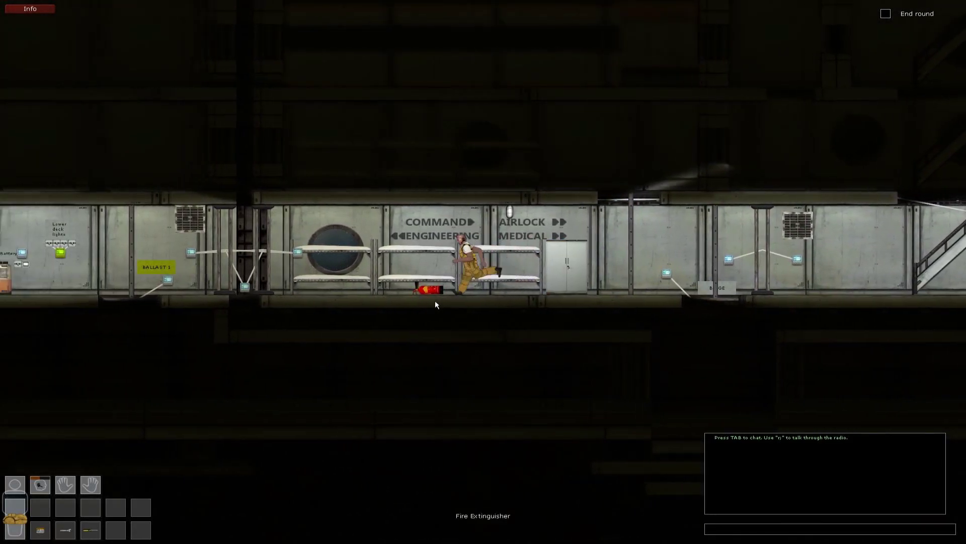
key("a")
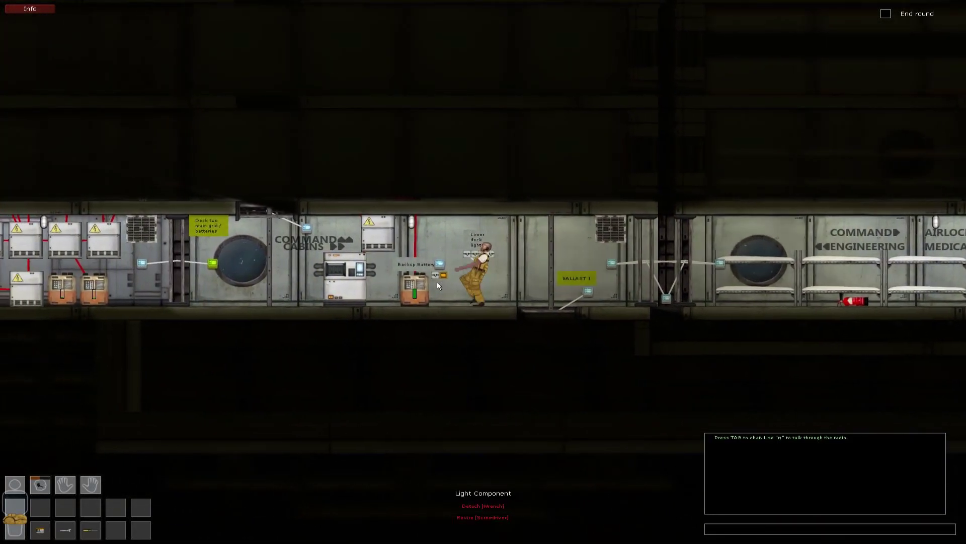
key("a")
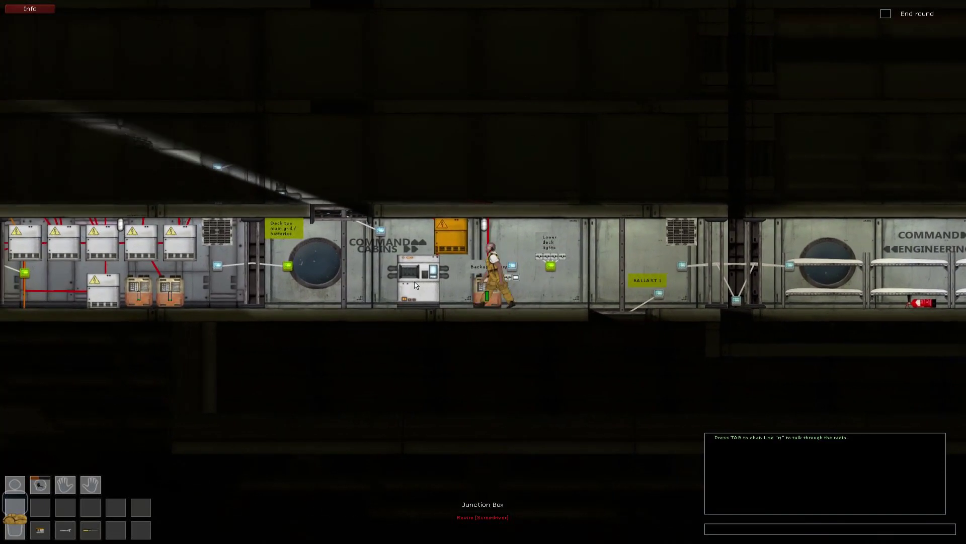
key("a")
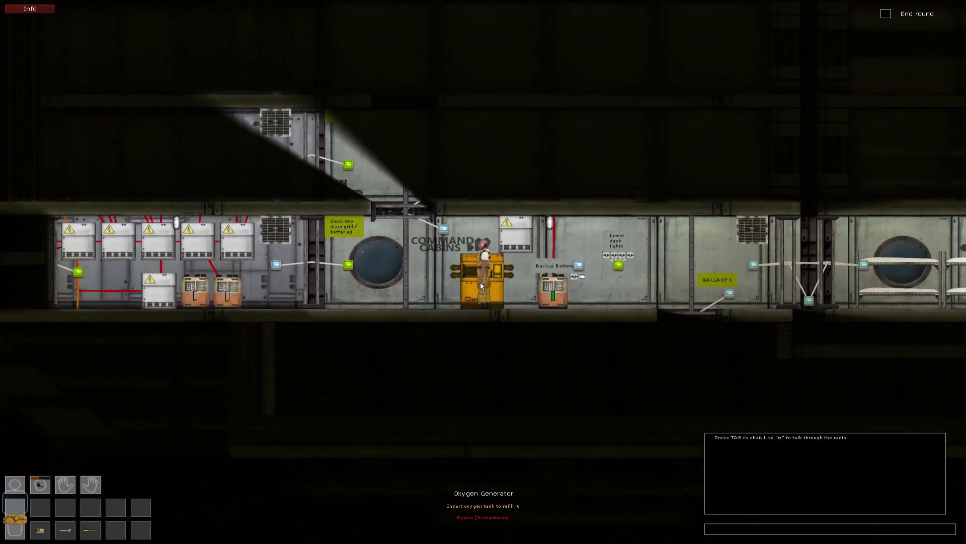
key("a")
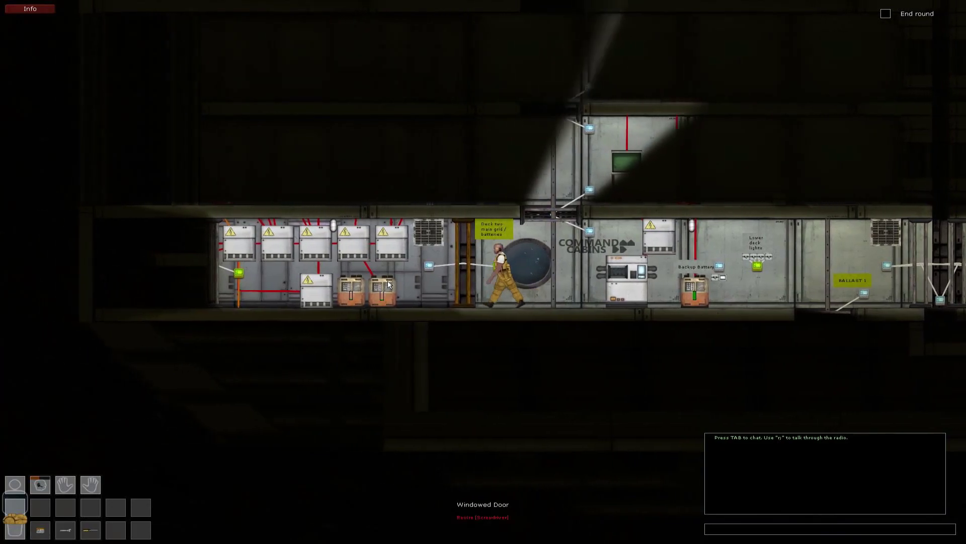
key("a")
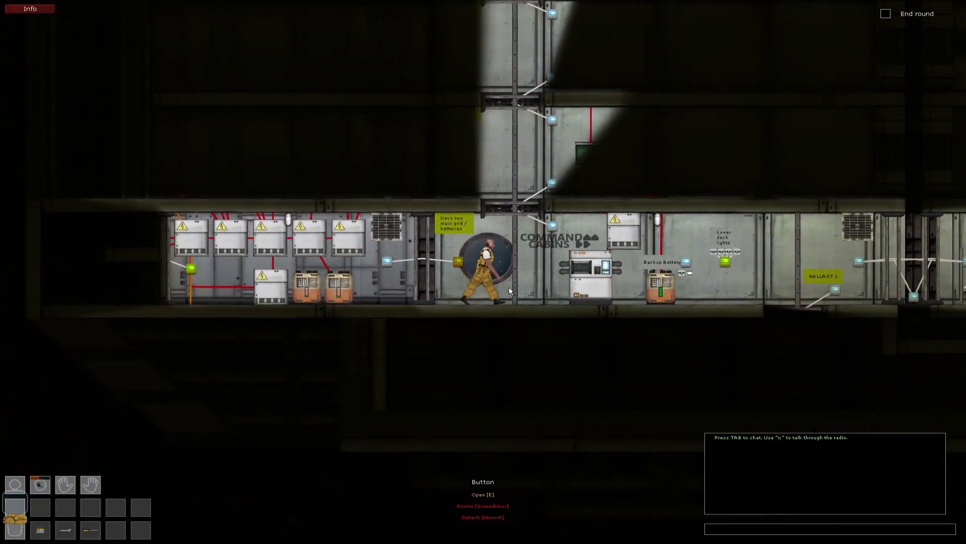
key("d")
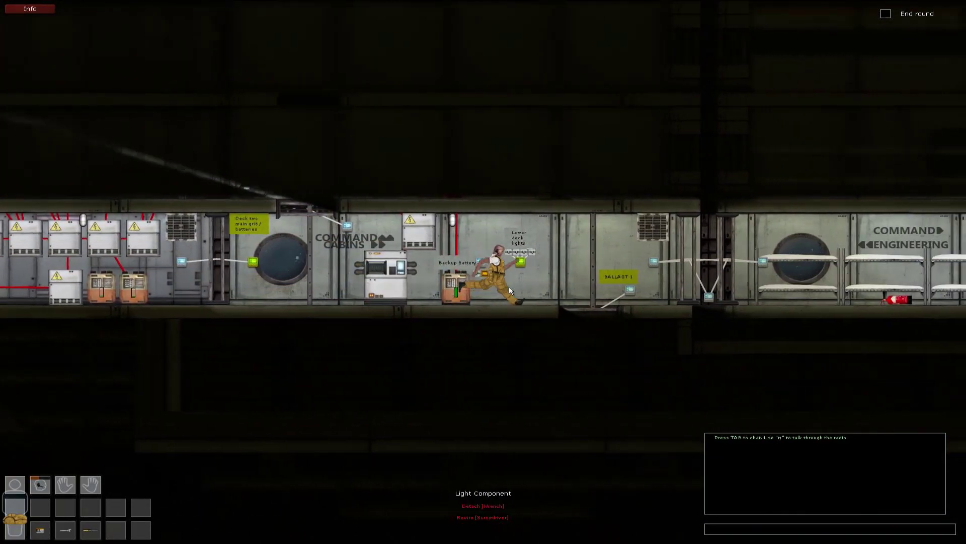
key("d")
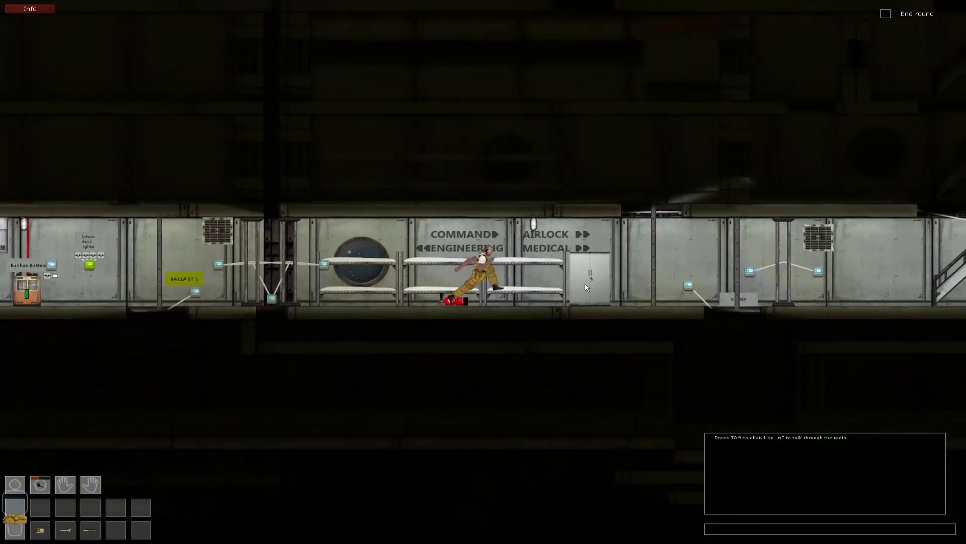
key("d")
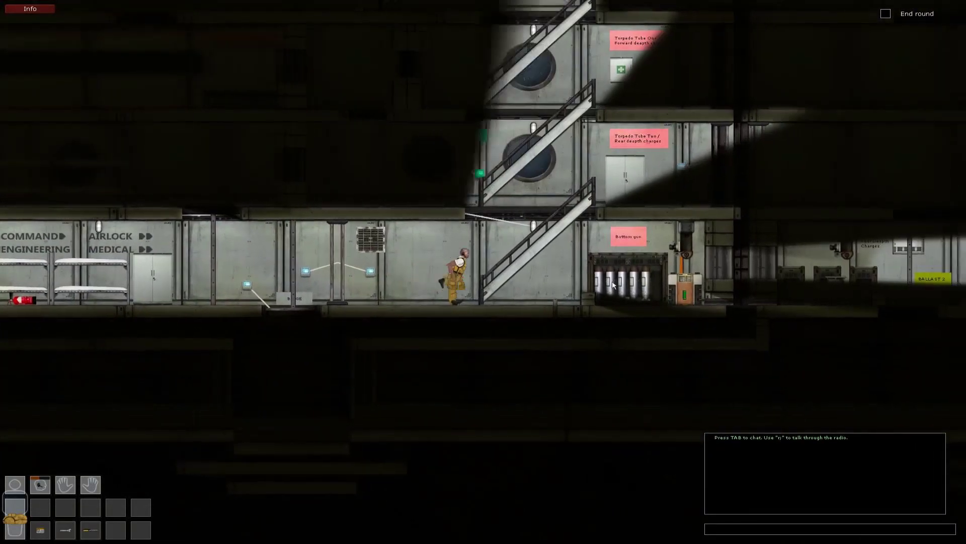
- Raise the bottom gun supercapacitor's recharge rate from 40% to 50%
key("d")
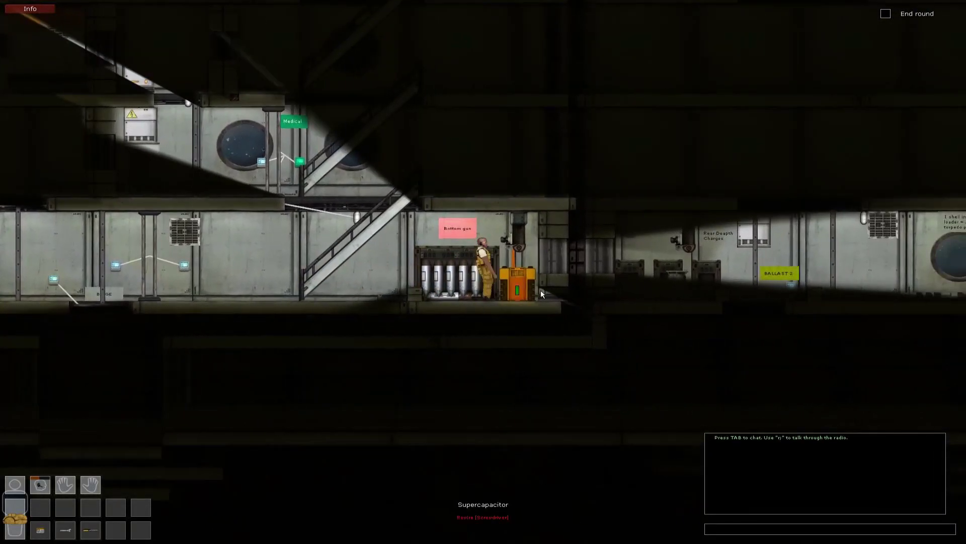
key("e")
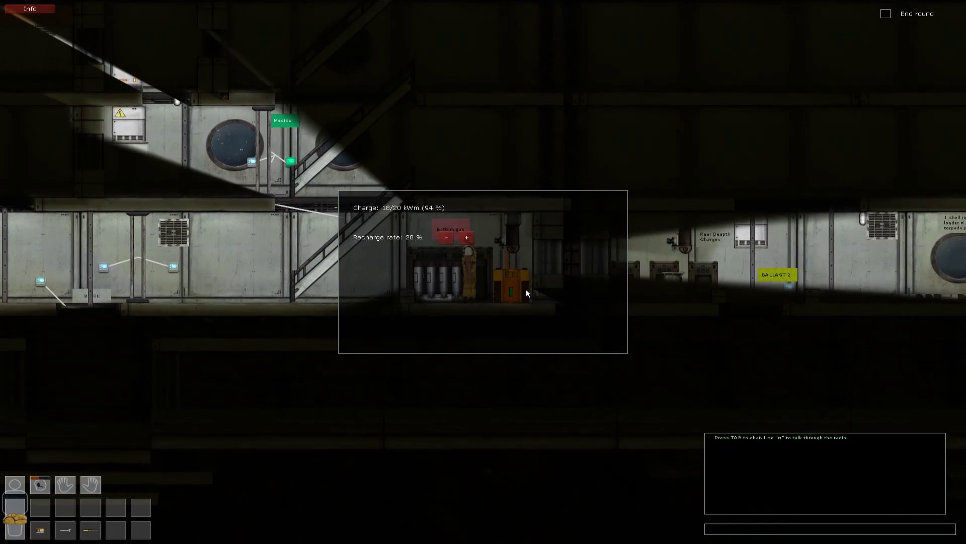
key("Escape")
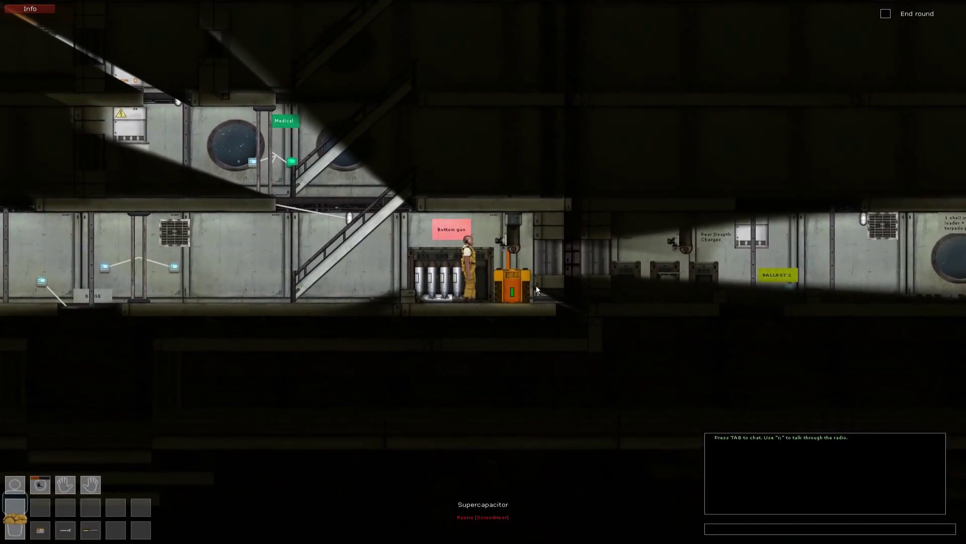
left_click(526, 288)
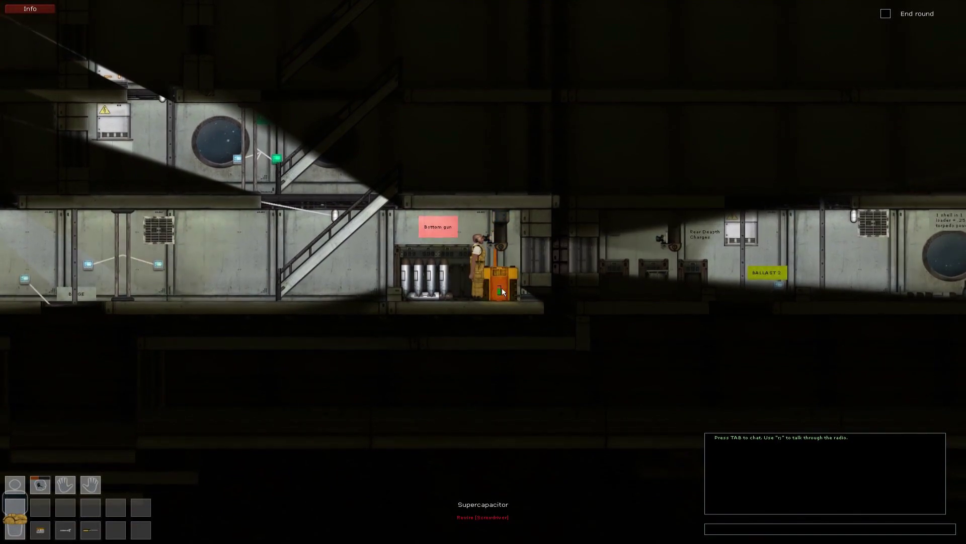
left_click(502, 286)
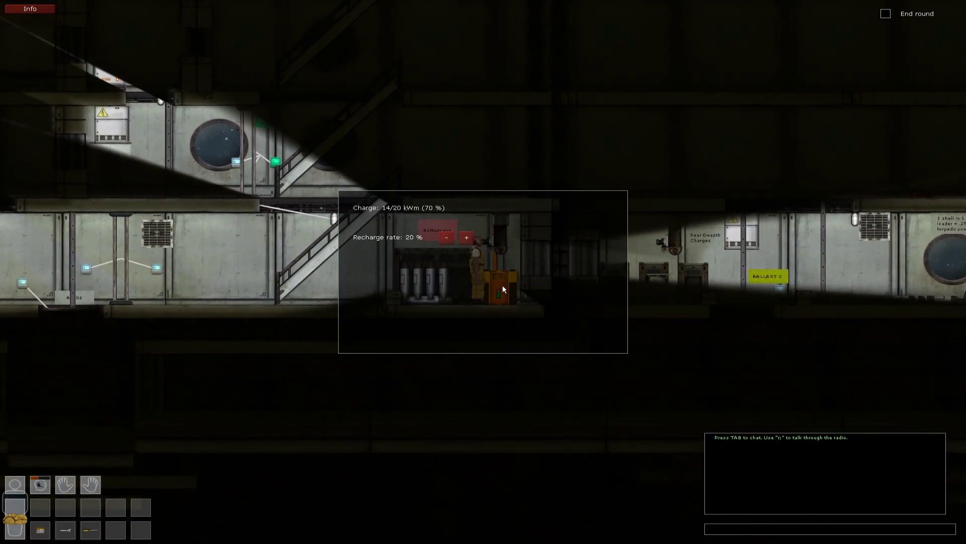
left_click(466, 237)
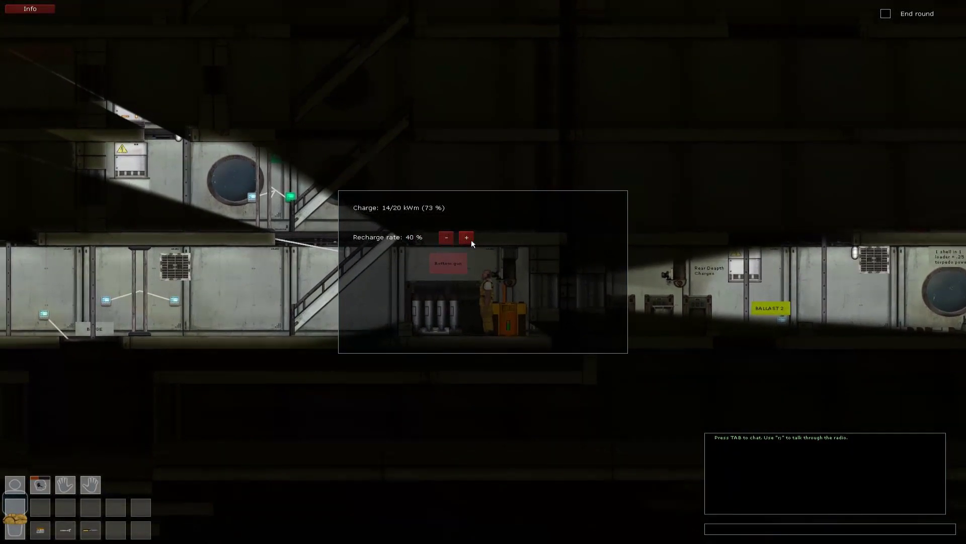
left_click(466, 238)
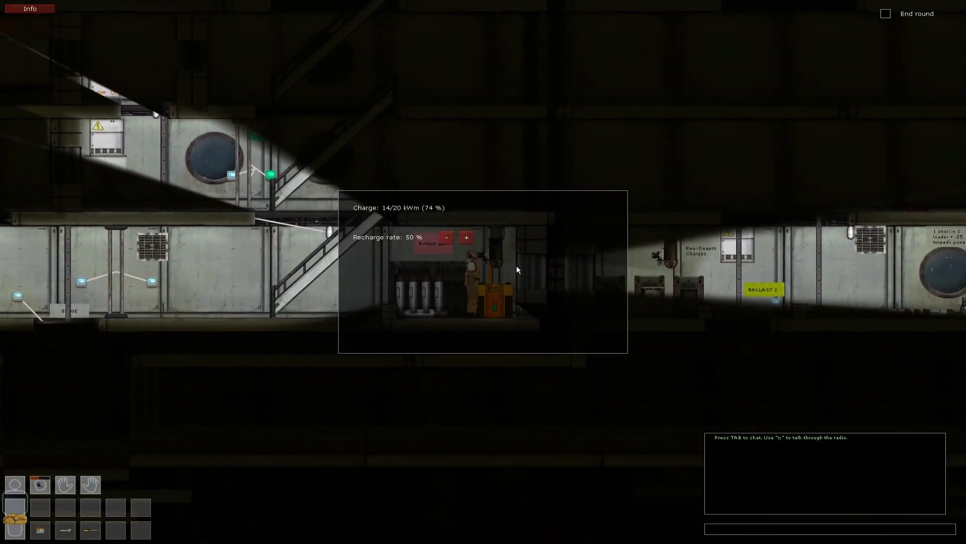
key("Escape")
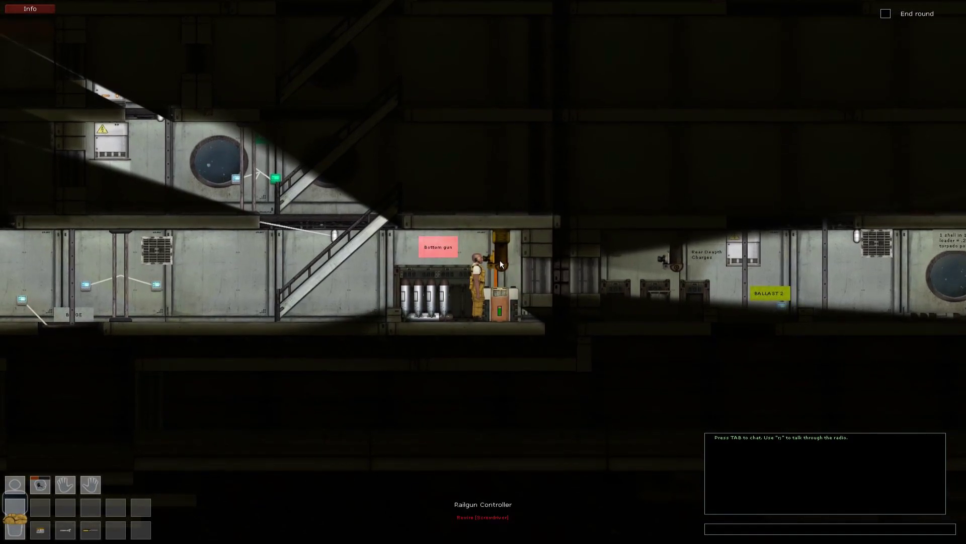
scroll(500, 260, "down", 3)
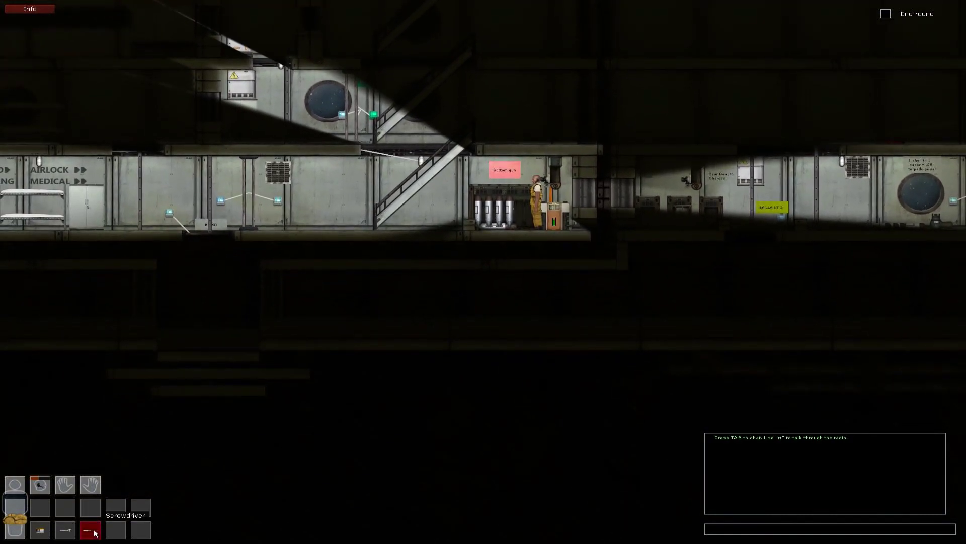
- Equip the screwdriver, inspect the supercapacitor wiring, and open the railgun controller's wiring
double_click(96, 526)
scroll(475, 258, "up", 3)
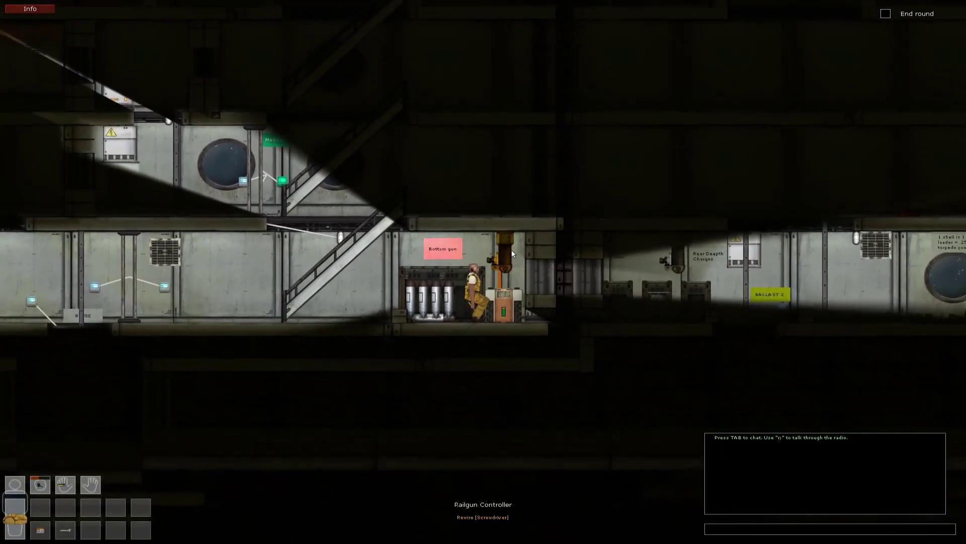
left_click(508, 285)
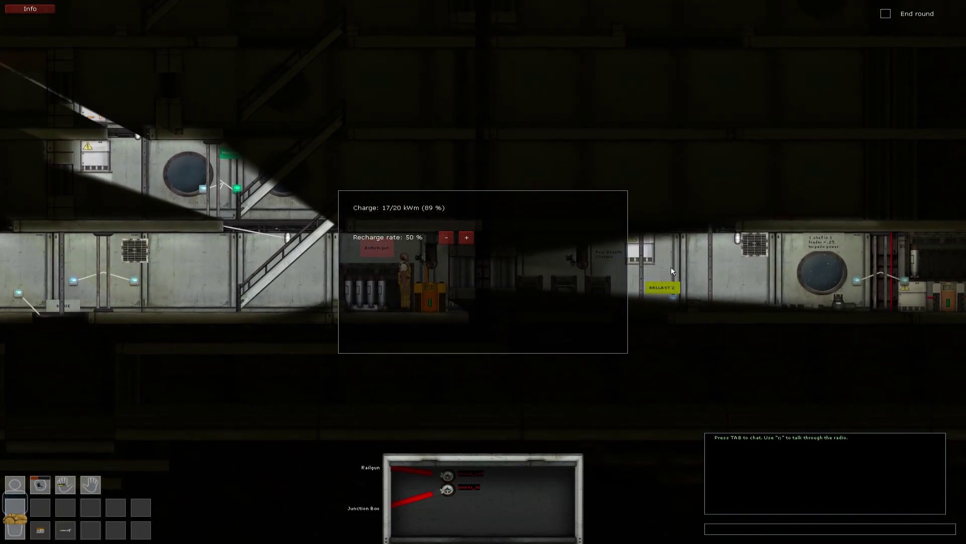
key("d")
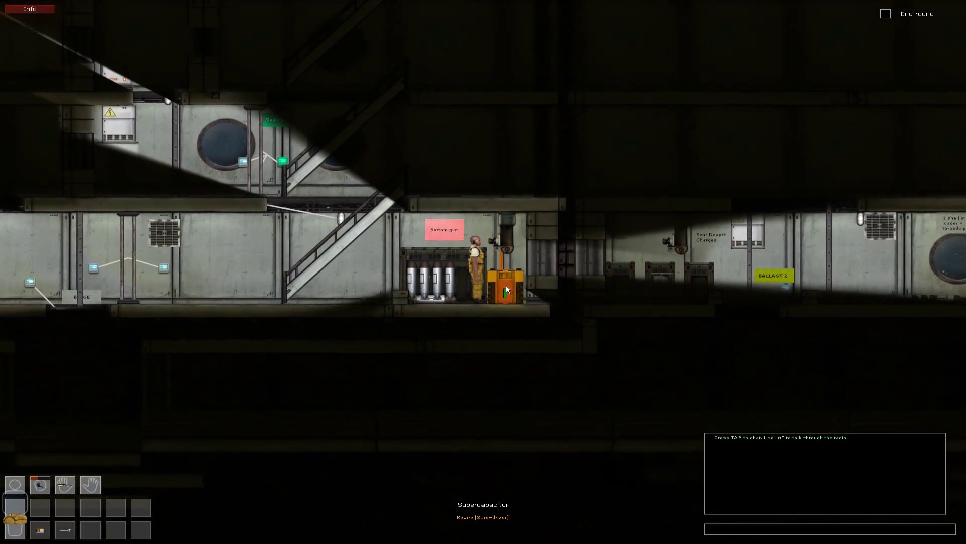
left_click(506, 285)
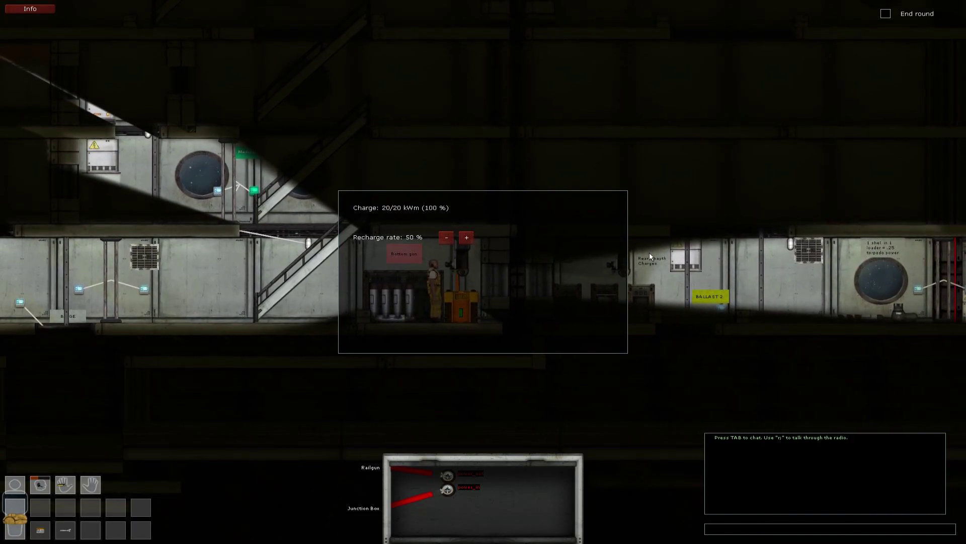
left_click(654, 227)
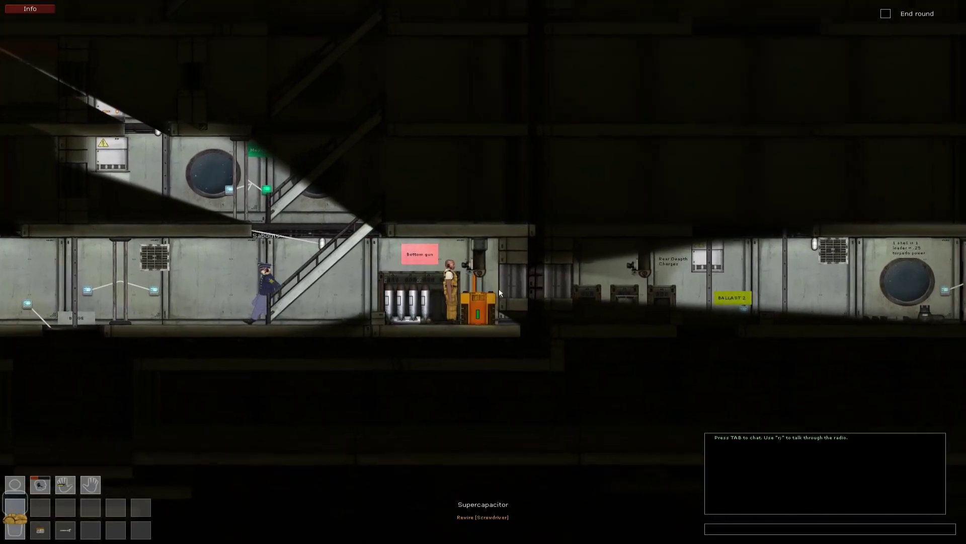
scroll(501, 260, "up", 3)
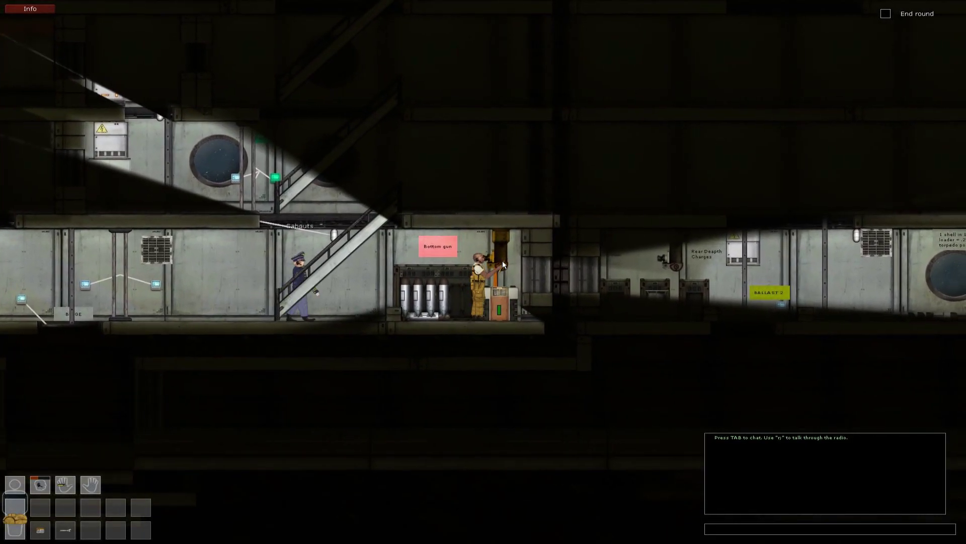
key("d")
left_click(499, 258)
key("a")
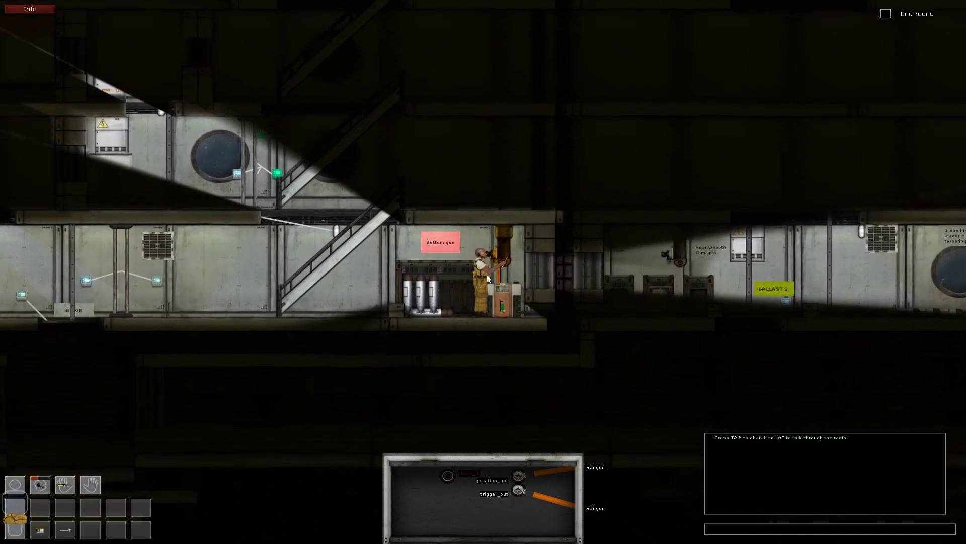
scroll(488, 280, "down", 3)
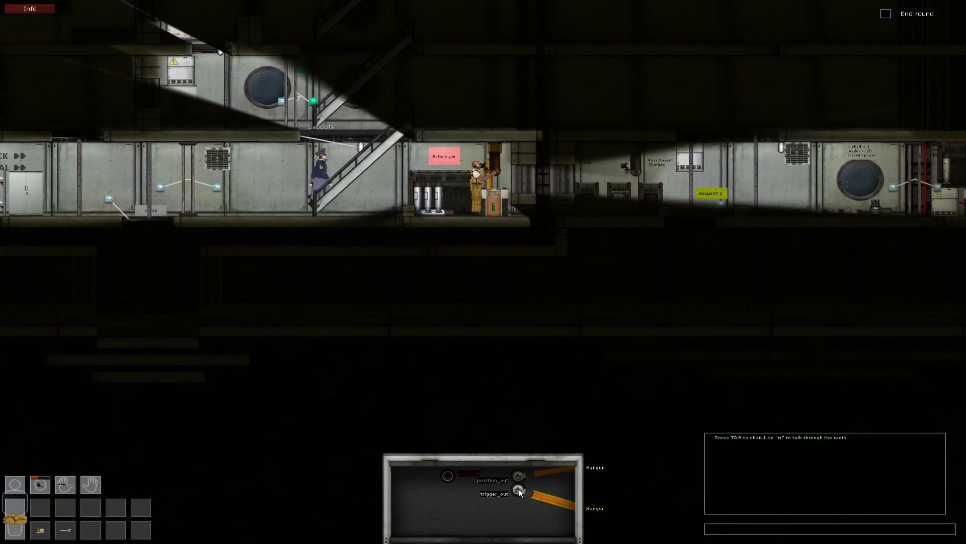
- Adjust the railgun wire, recheck controller and supercapacitor wiring, then stow the screwdriver and close
left_click_drag(520, 492, 447, 476)
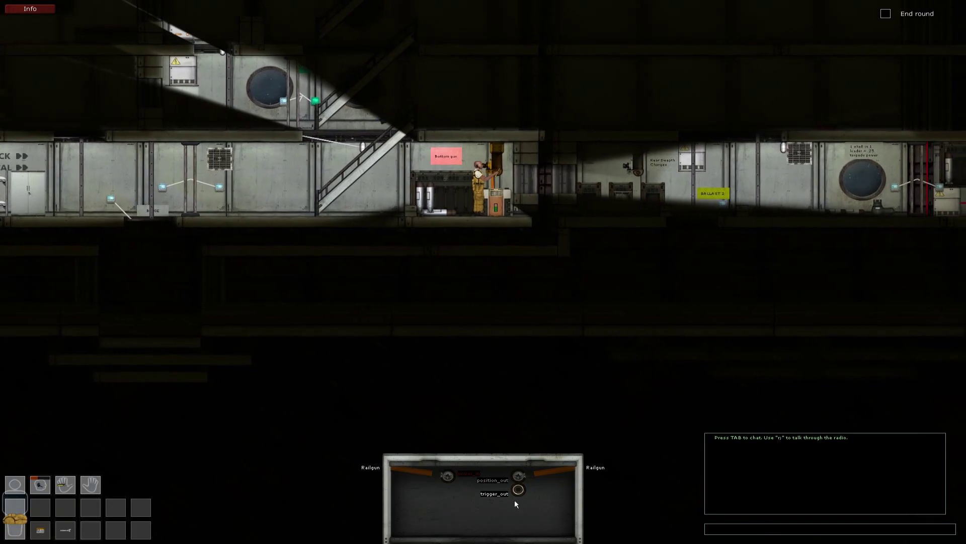
scroll(541, 413, "up", 3)
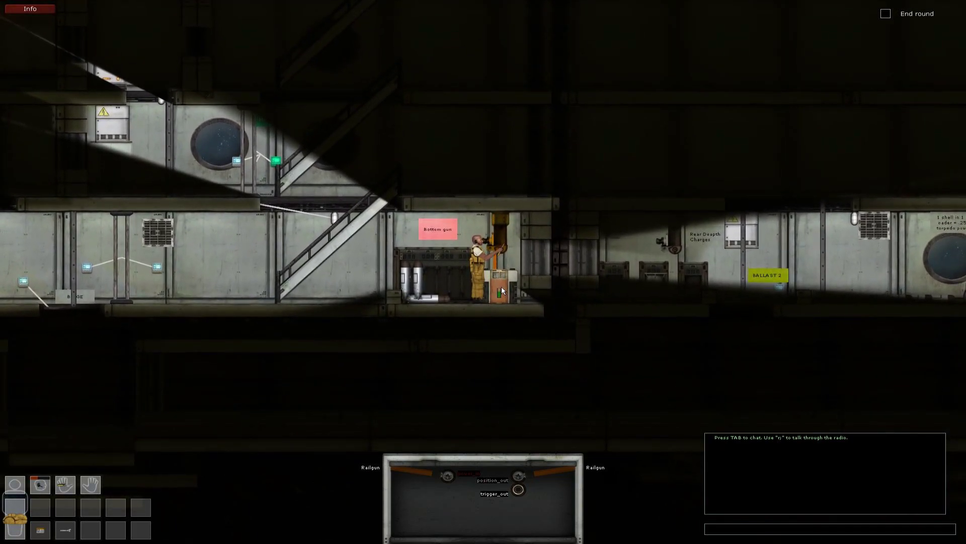
left_click(499, 286)
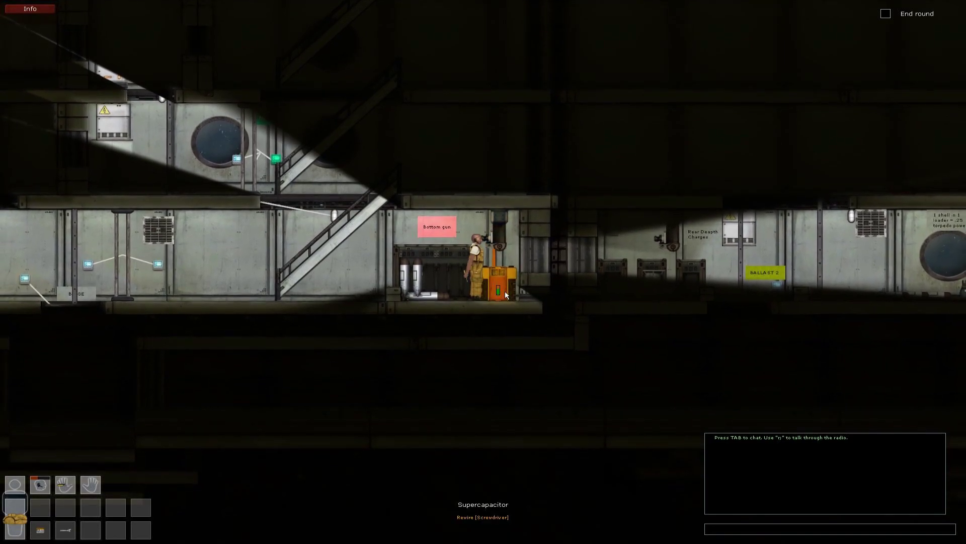
left_click(500, 280)
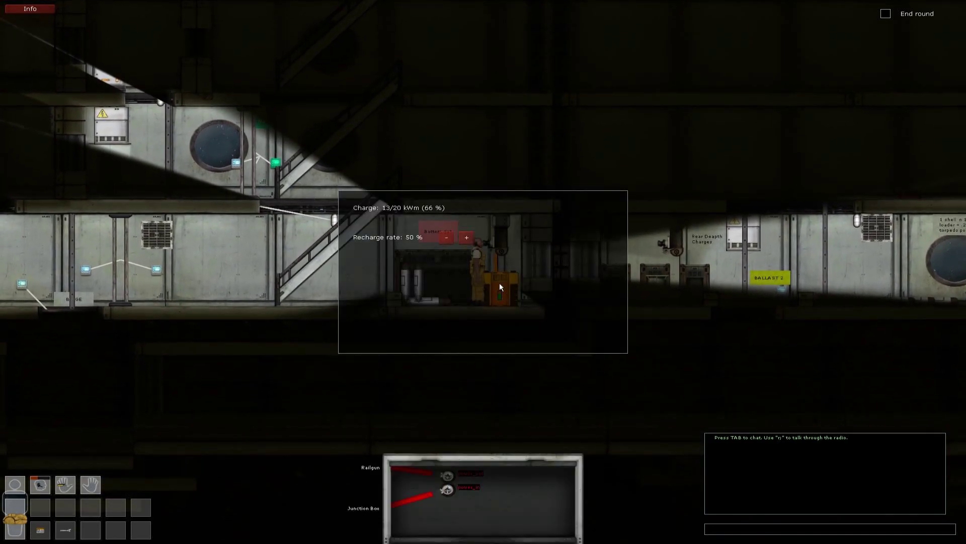
left_click(500, 287)
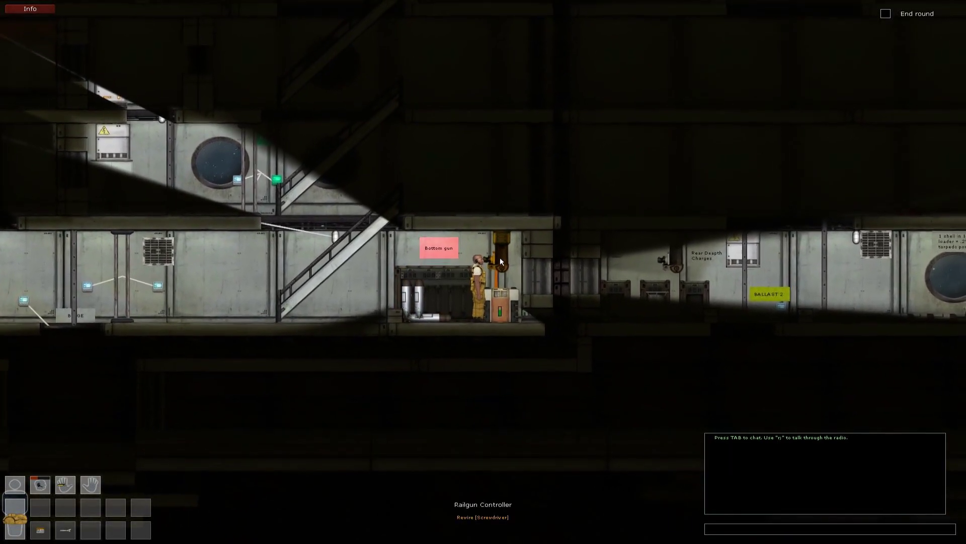
left_click(500, 257)
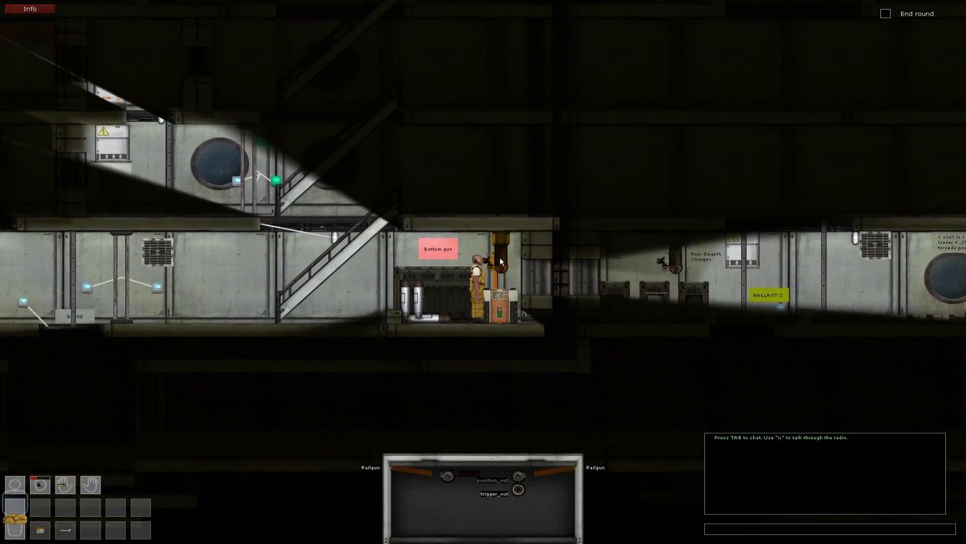
scroll(500, 257, "down", 2)
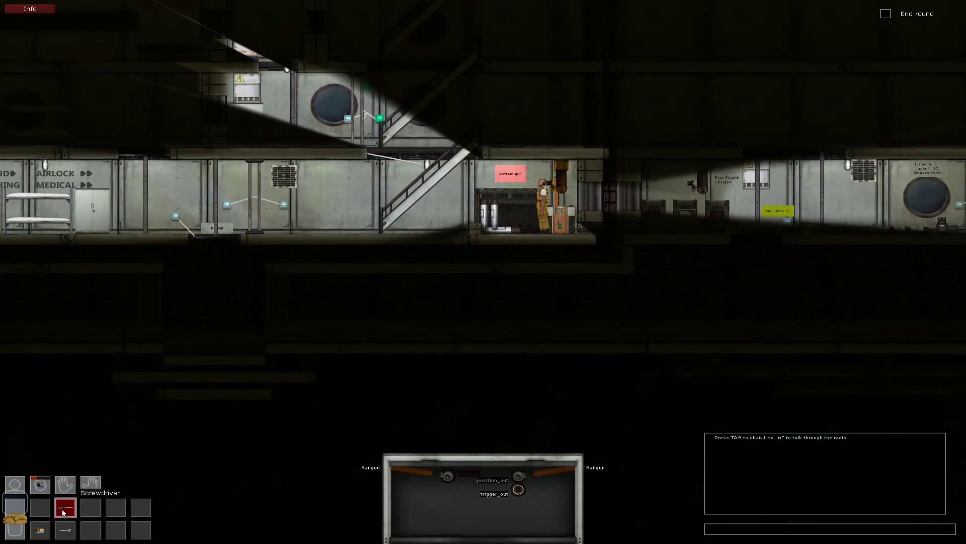
double_click(68, 487)
scroll(499, 255, "up", 2)
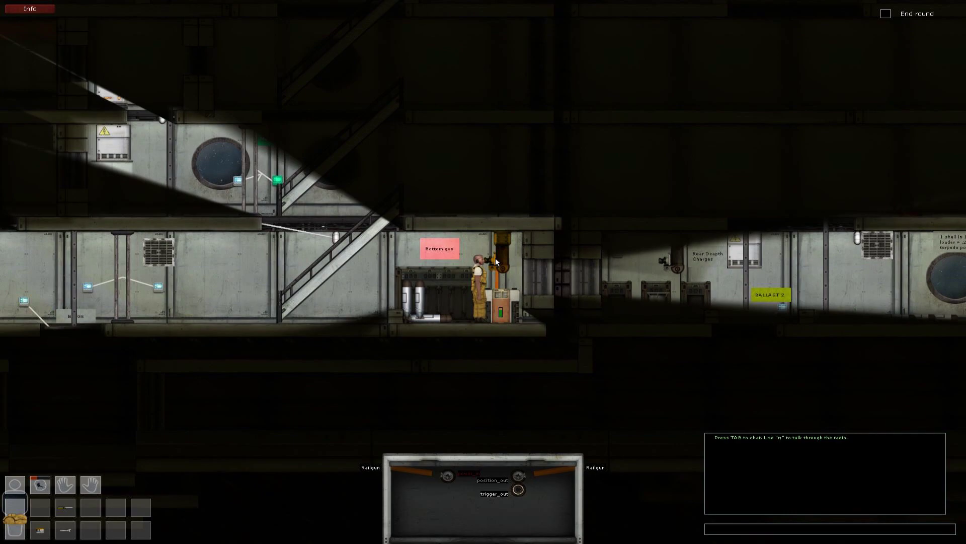
key("Escape")
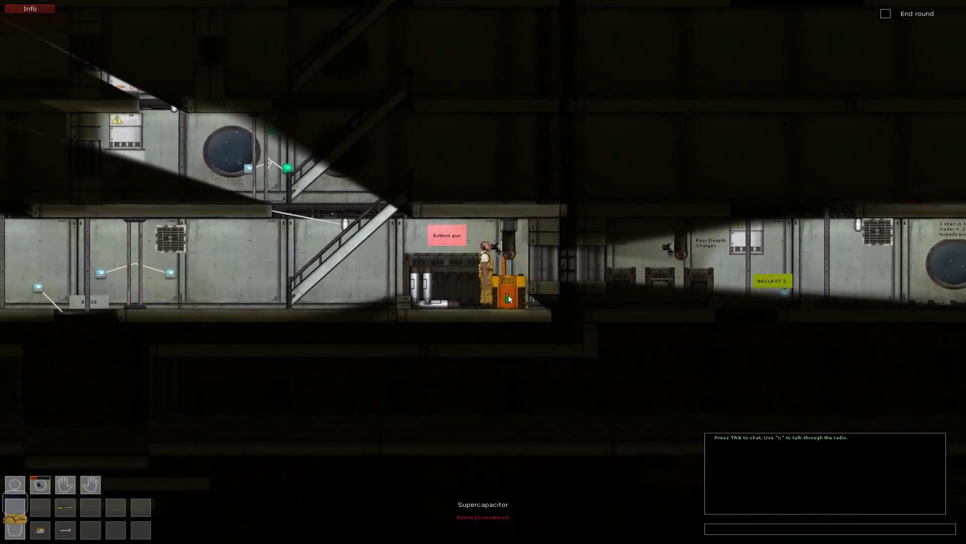
- Walk left from the bottom gun and climb the stairs to the ENGINEERING deck
key("a")
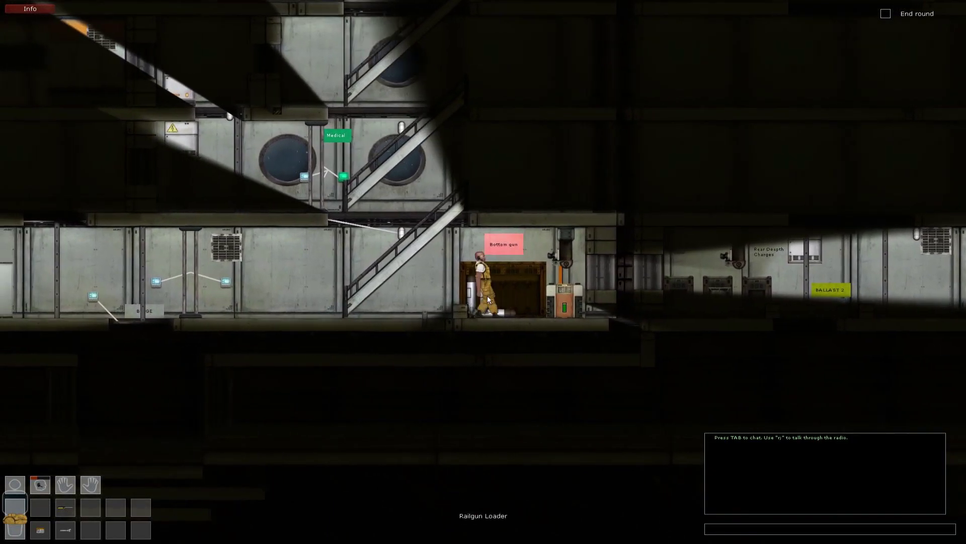
key("a")
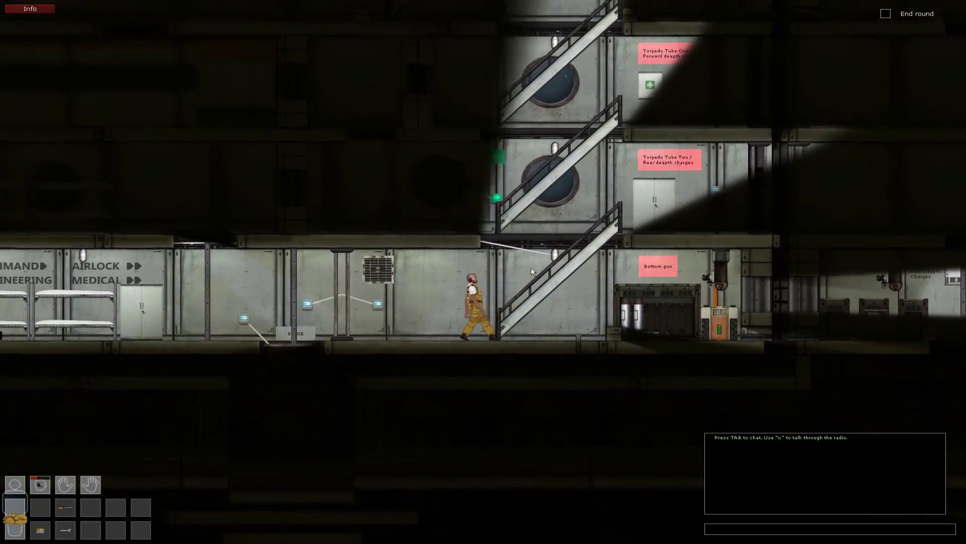
key("w")
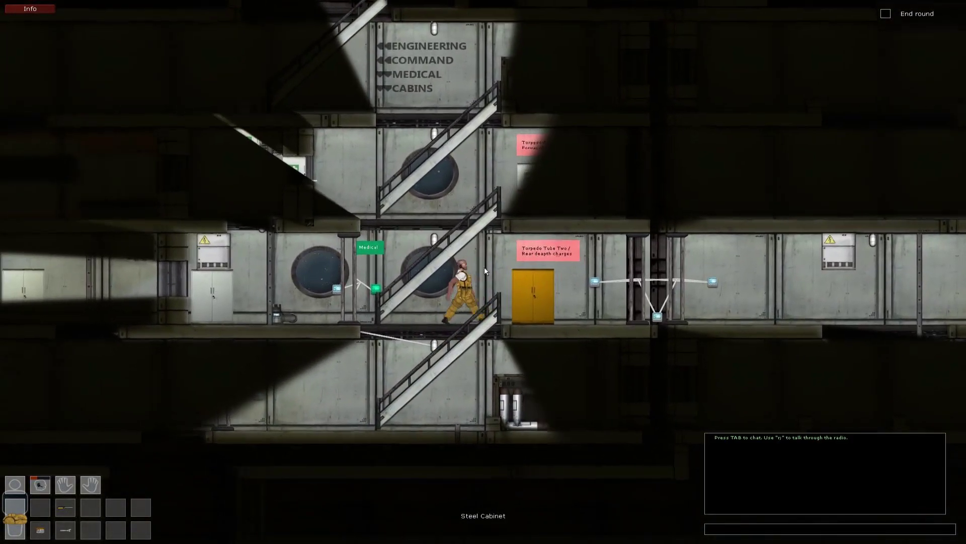
key("w")
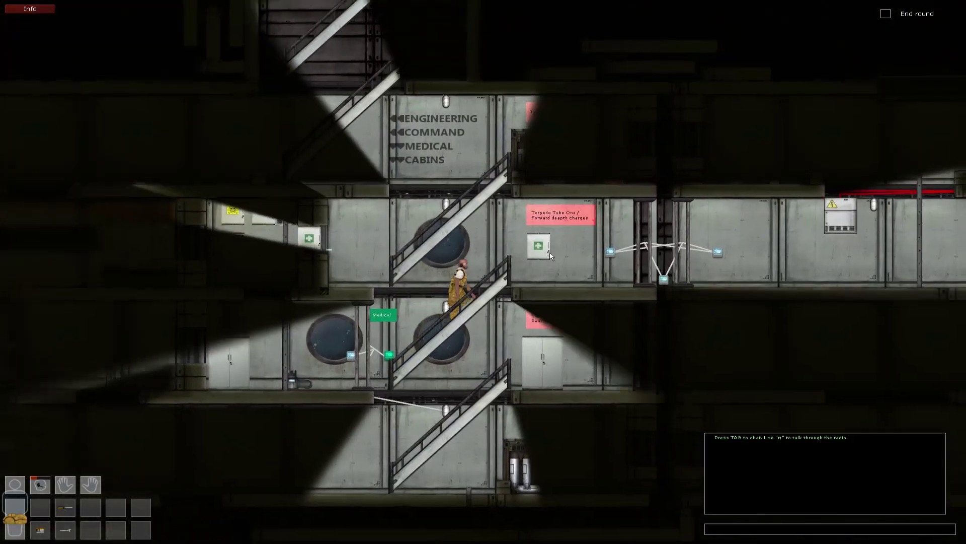
key("w")
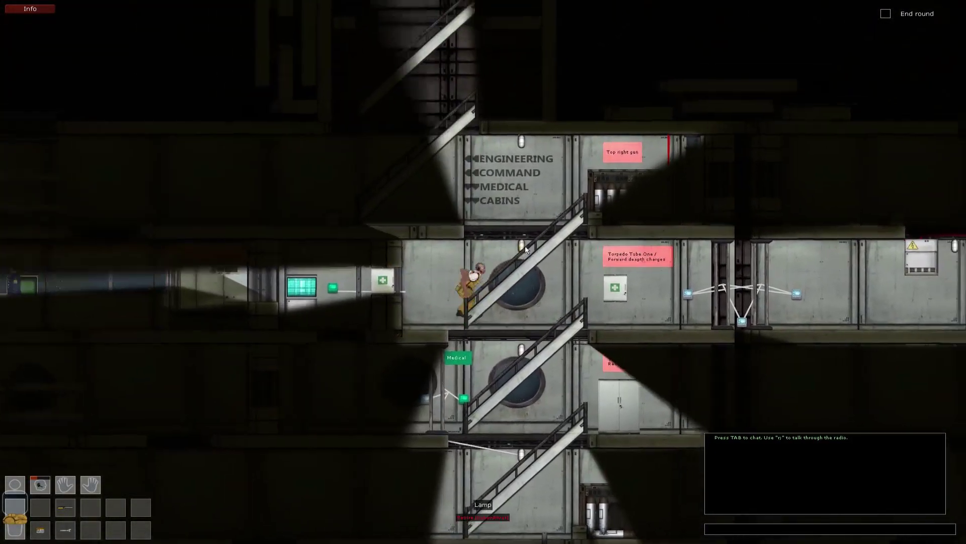
key("w")
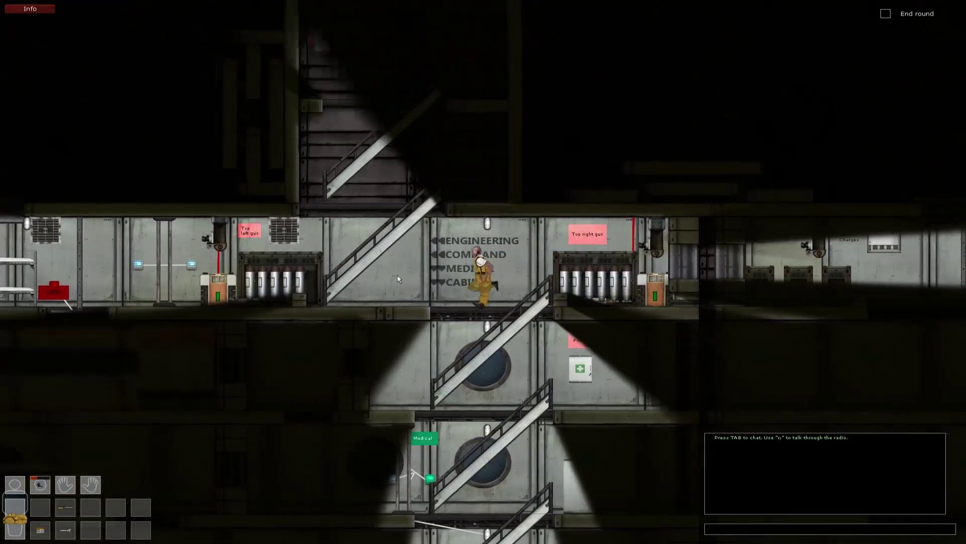
key("a")
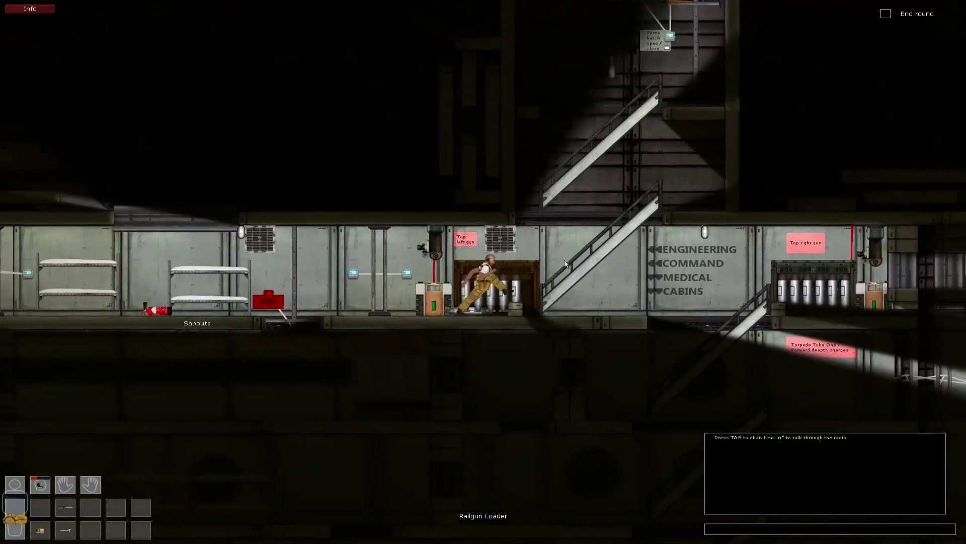
- Climb the stairs and ladder into the top compartment and step over to the steel cabinet
key("w")
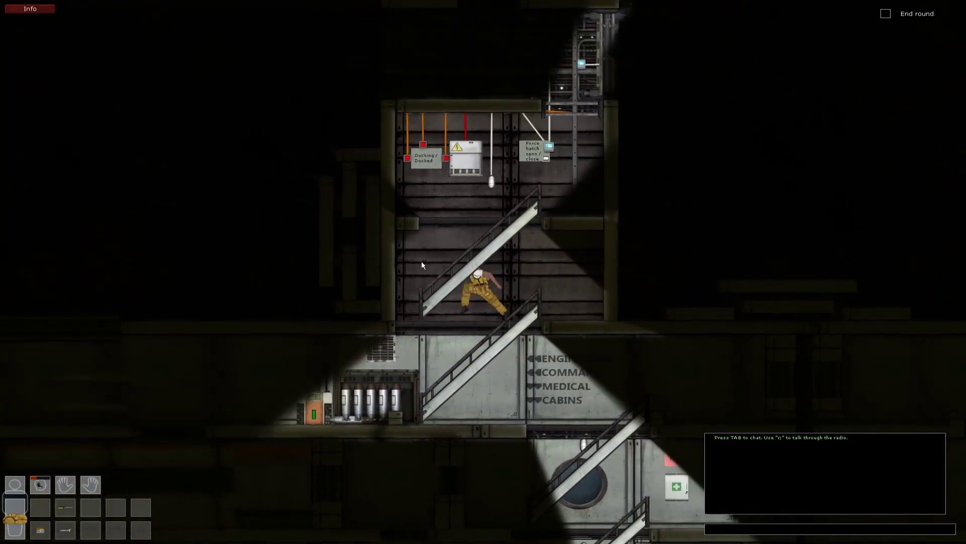
key("d")
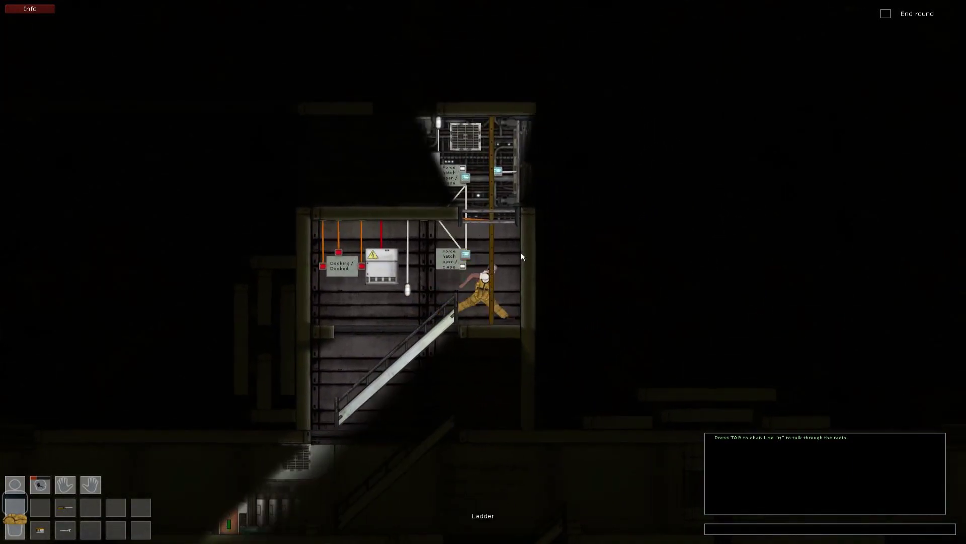
key("w")
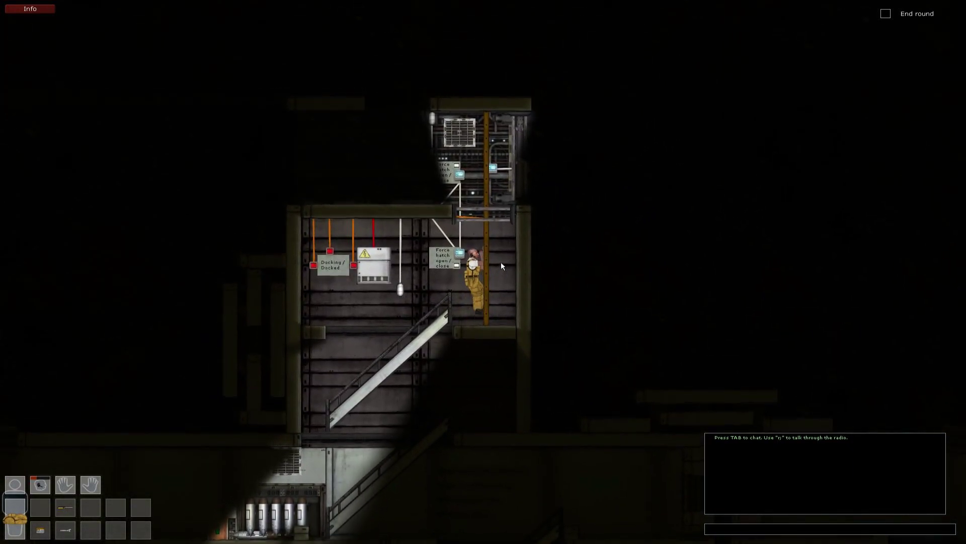
key("w")
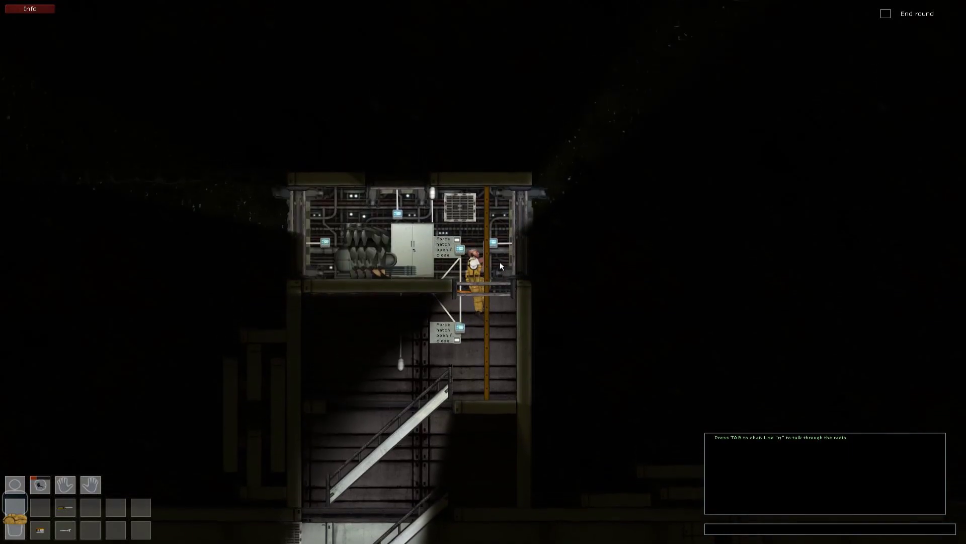
key("w")
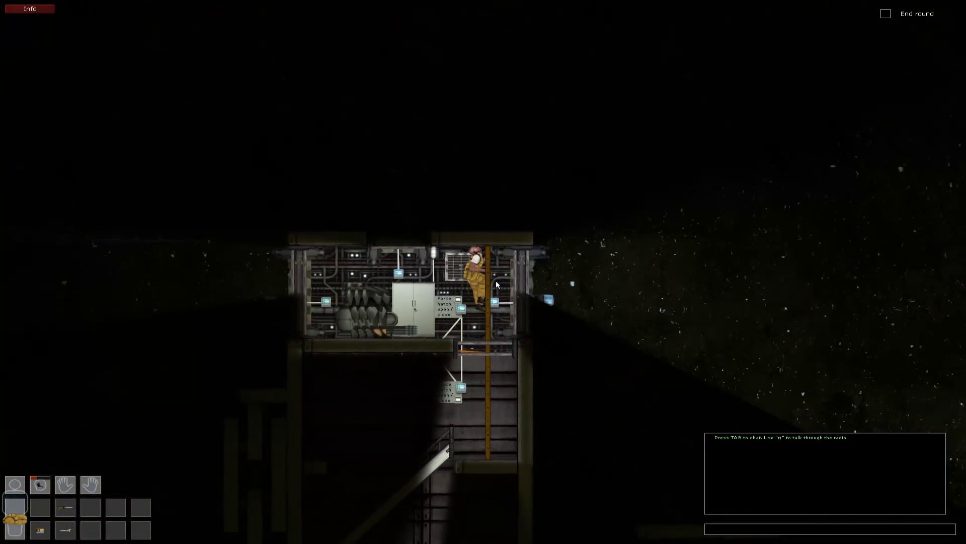
key("a")
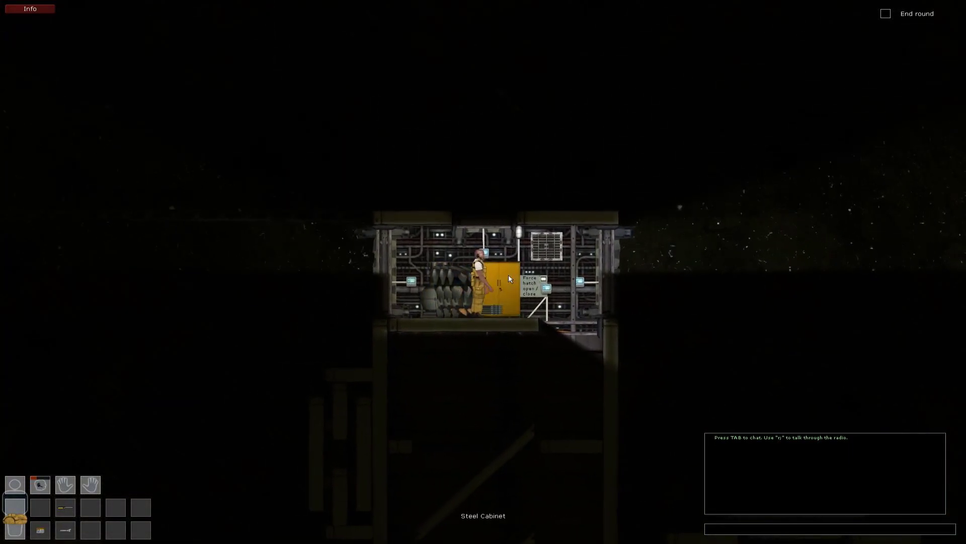
- Take a diving suit from the steel cabinet and climb down the hatch to the docking deck
left_click(492, 284)
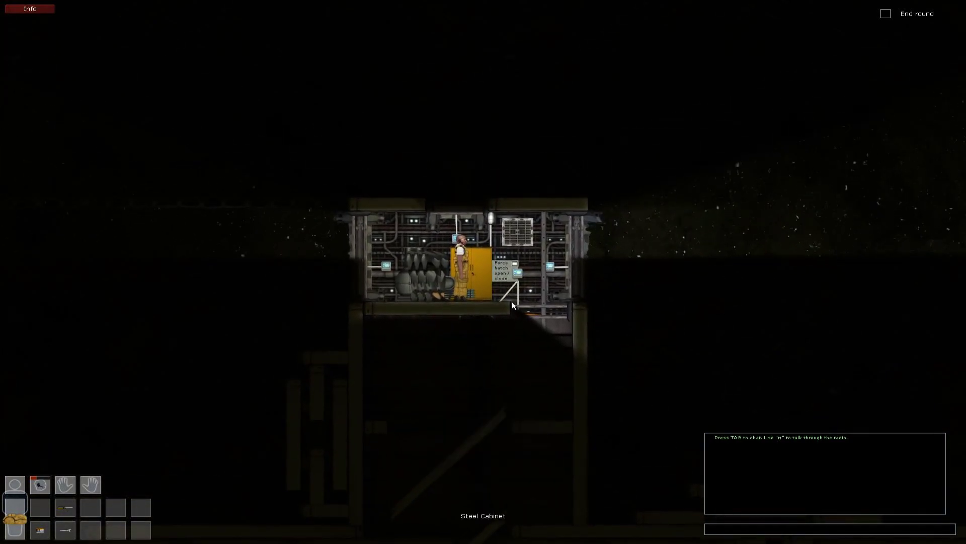
key("a")
key("a")
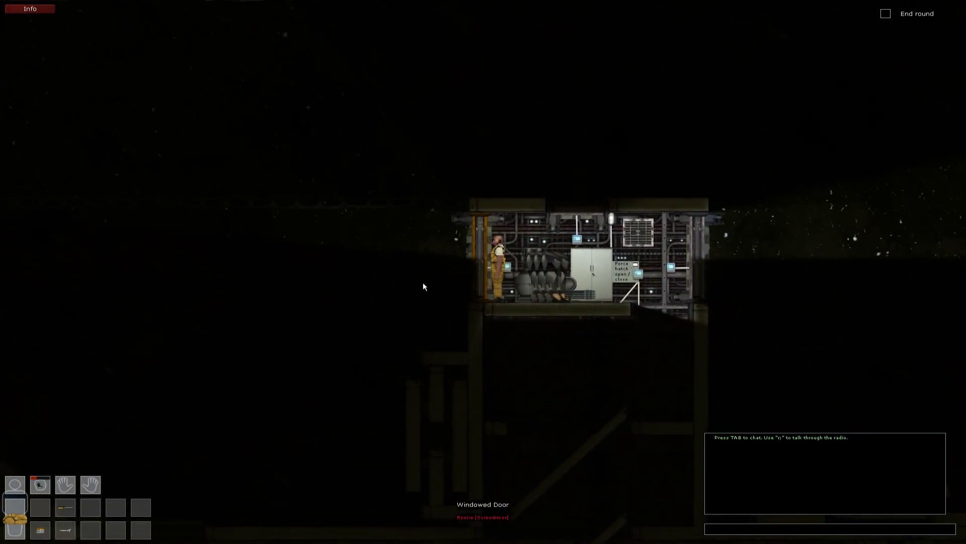
key("d")
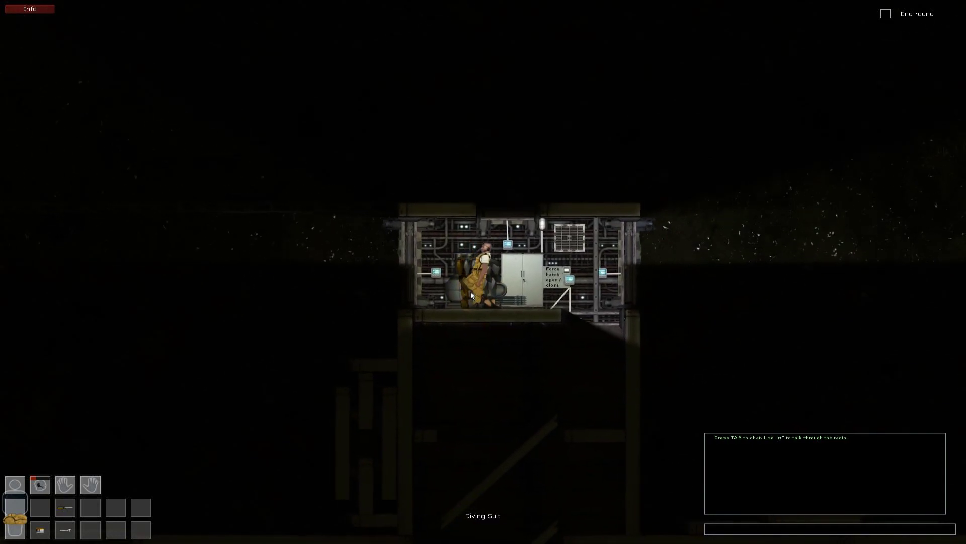
key("d")
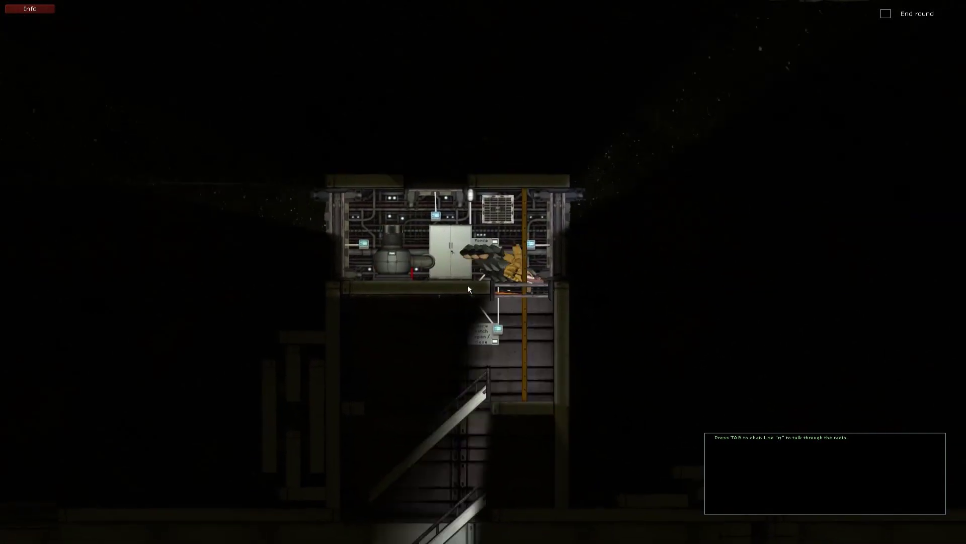
key("s")
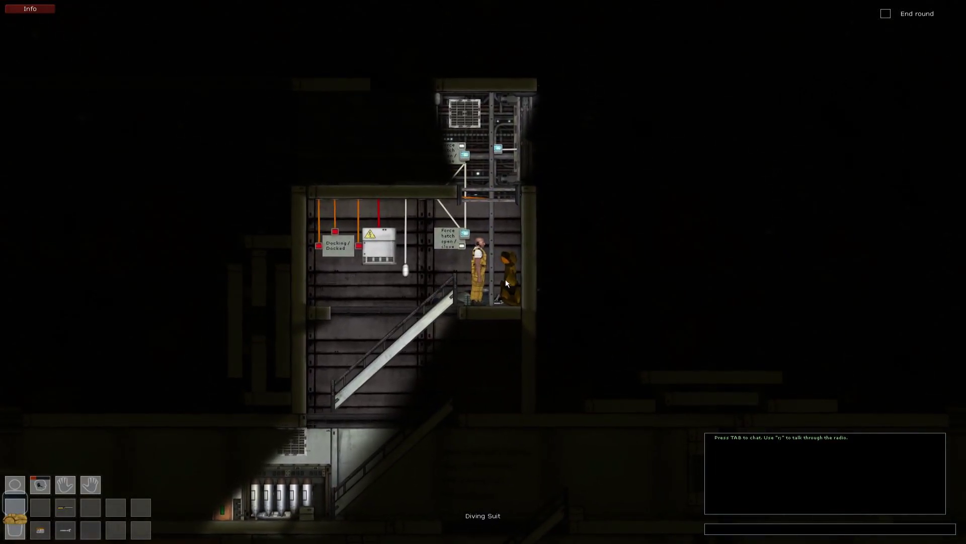
- Drop the orange jumpsuit, then put on the diving suit and take it off again
left_click(505, 279)
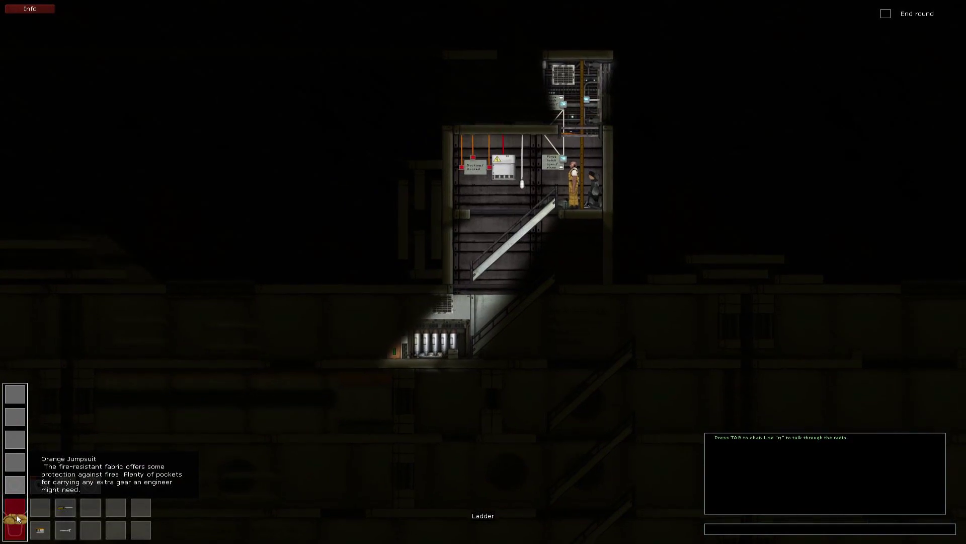
left_click_drag(17, 519, 104, 521)
left_click(94, 513)
scroll(437, 285, "up", 3)
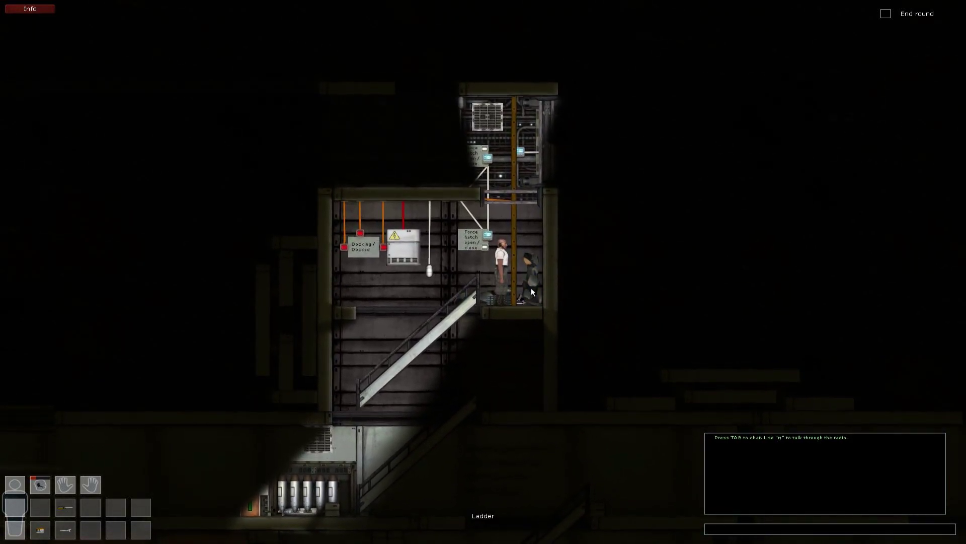
left_click(536, 288)
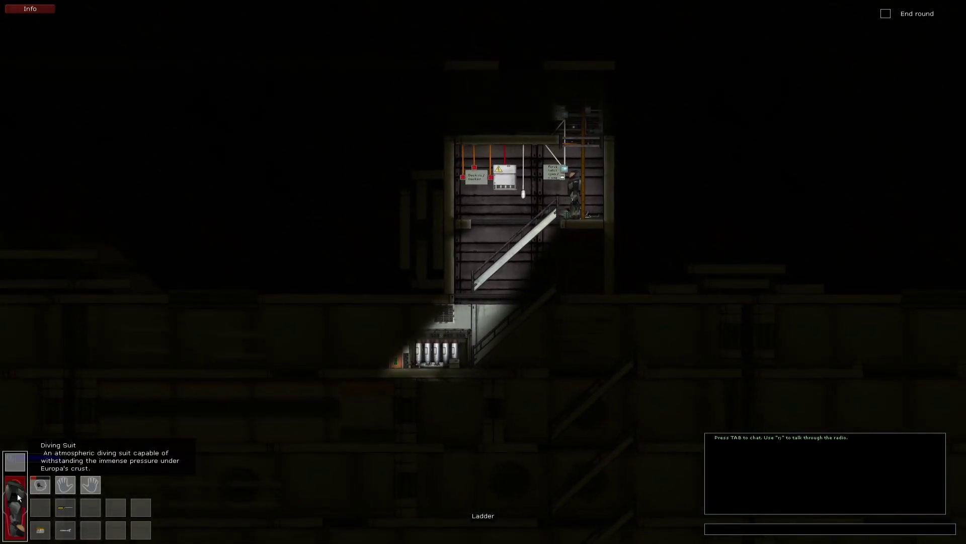
left_click_drag(16, 493, 83, 502)
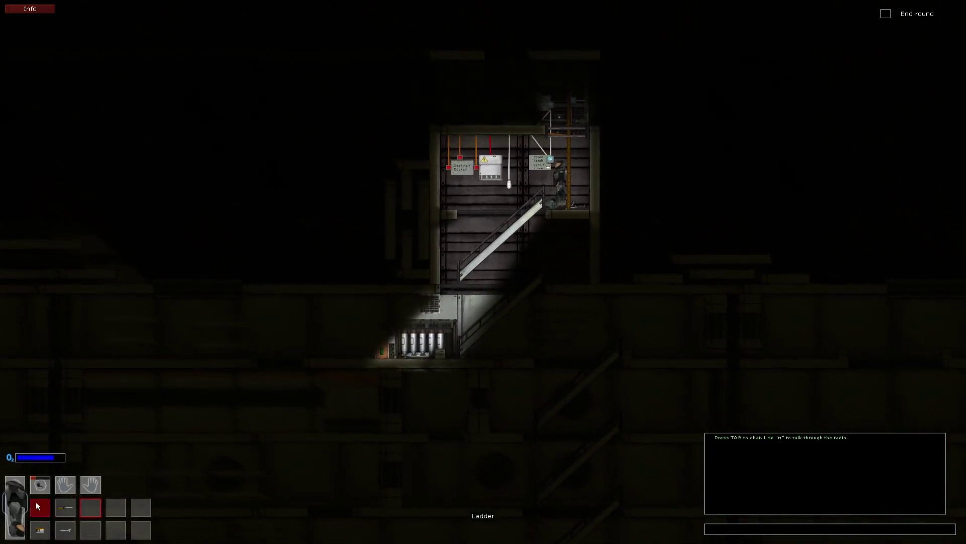
left_click(8, 501)
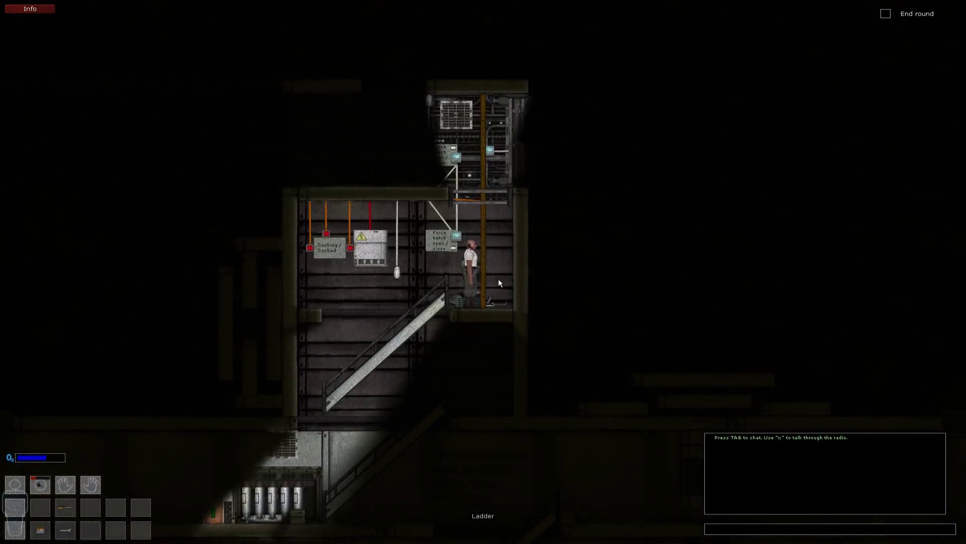
- Walk down the stairs toward the railgun loader and come back up
key("a")
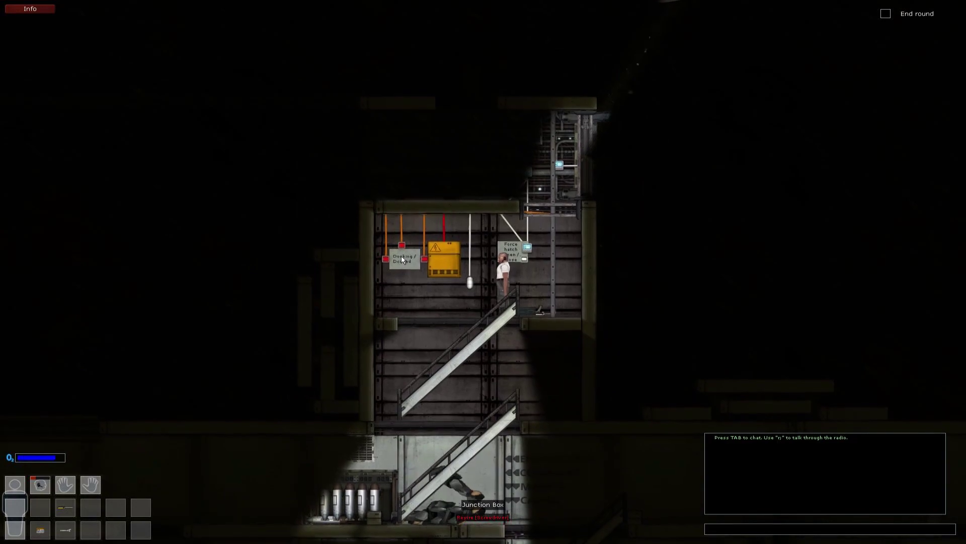
key("a")
key("s")
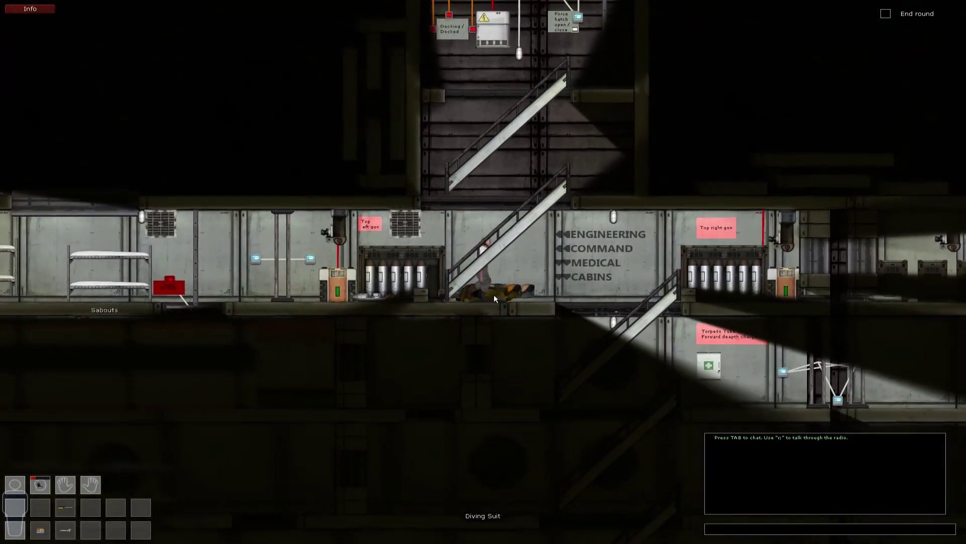
key("a")
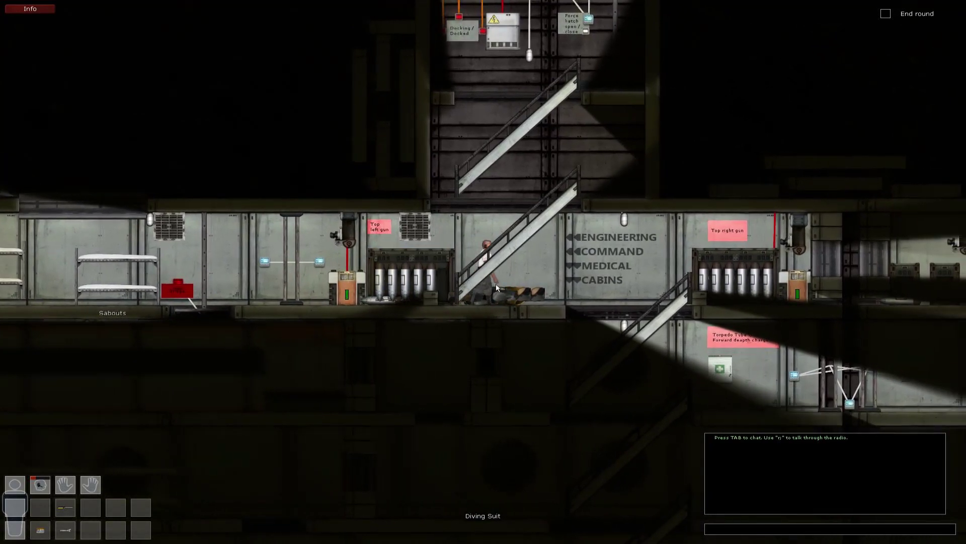
key("d")
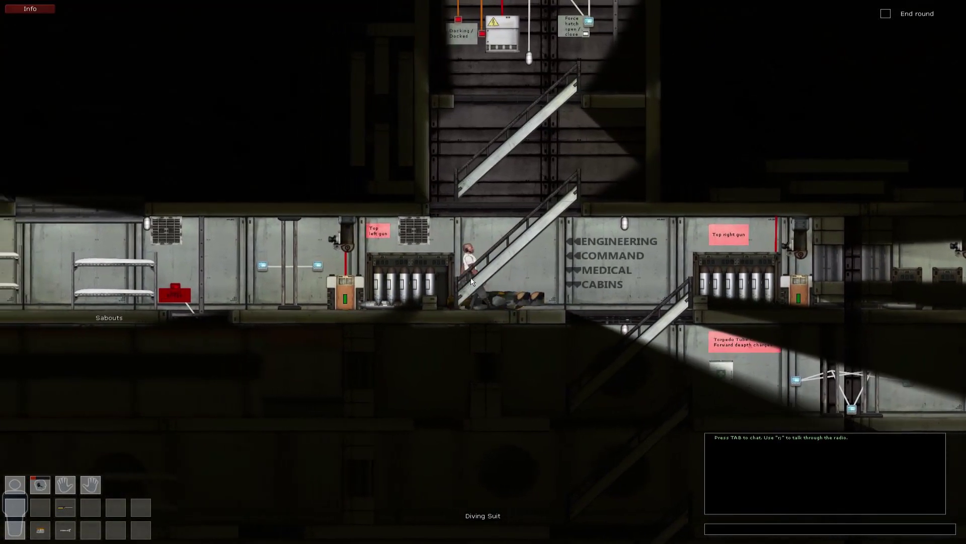
- Run left past the bunks and descend the ladder through the Reactor One and Two decks
key("a")
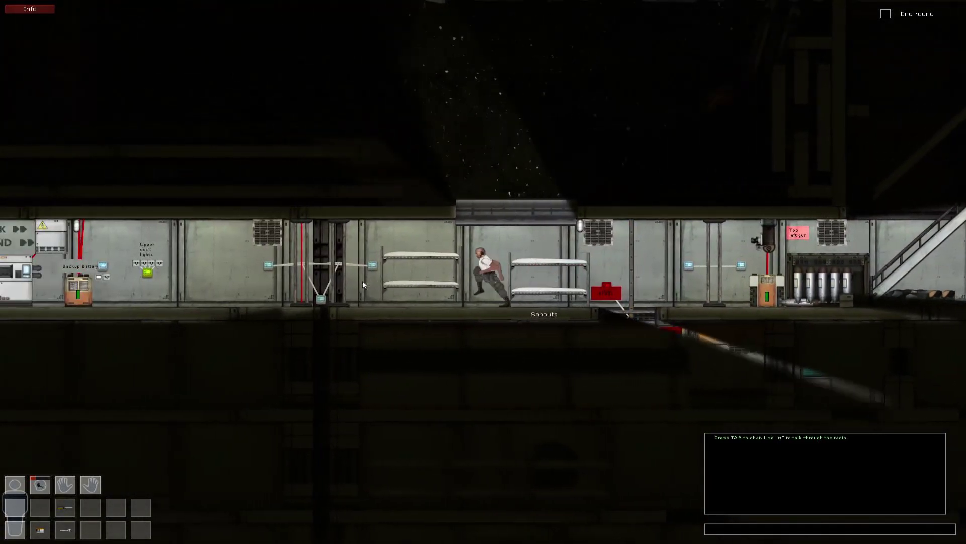
key("a")
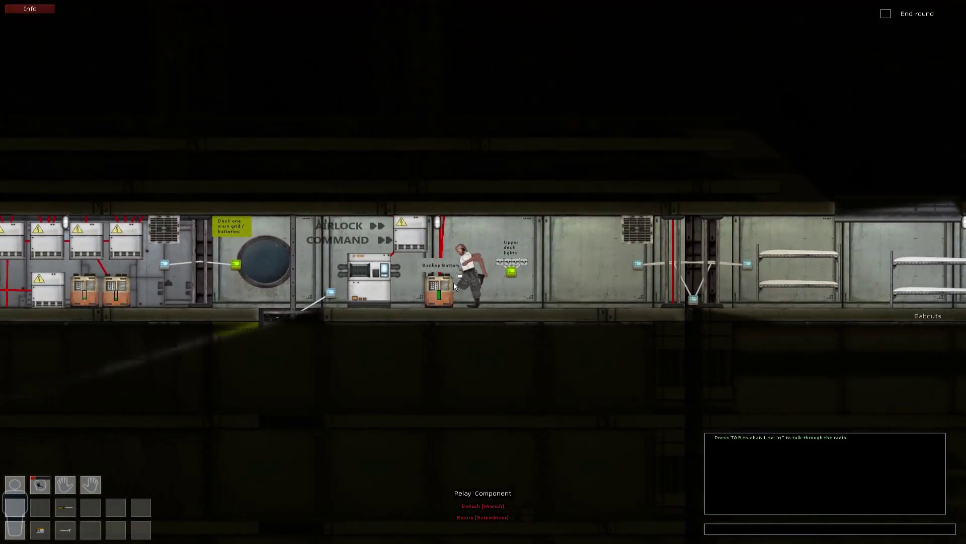
key("a")
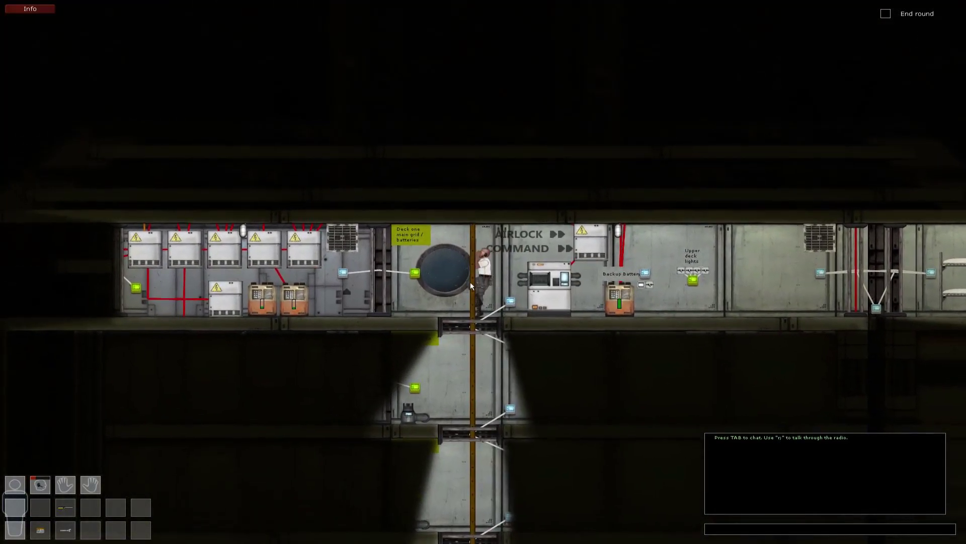
key("s")
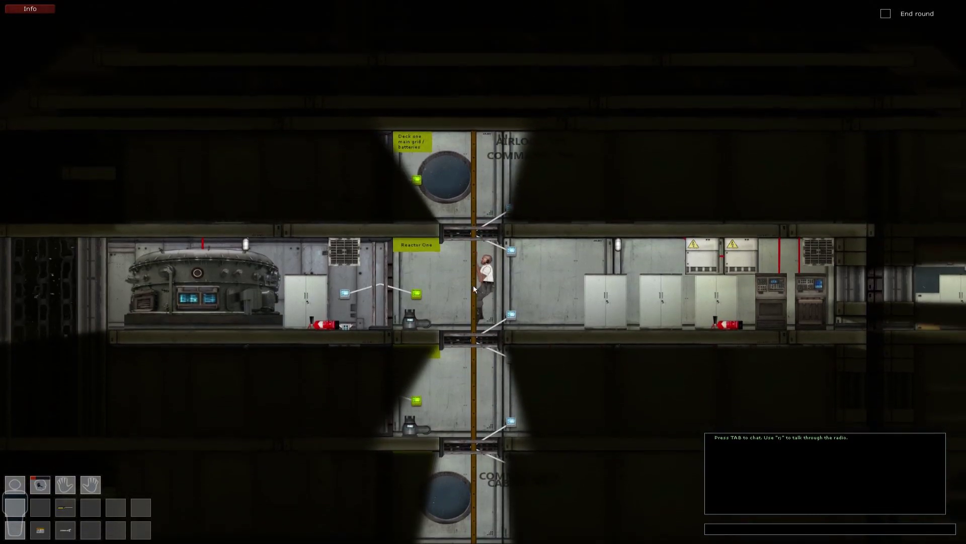
key("d")
key("d")
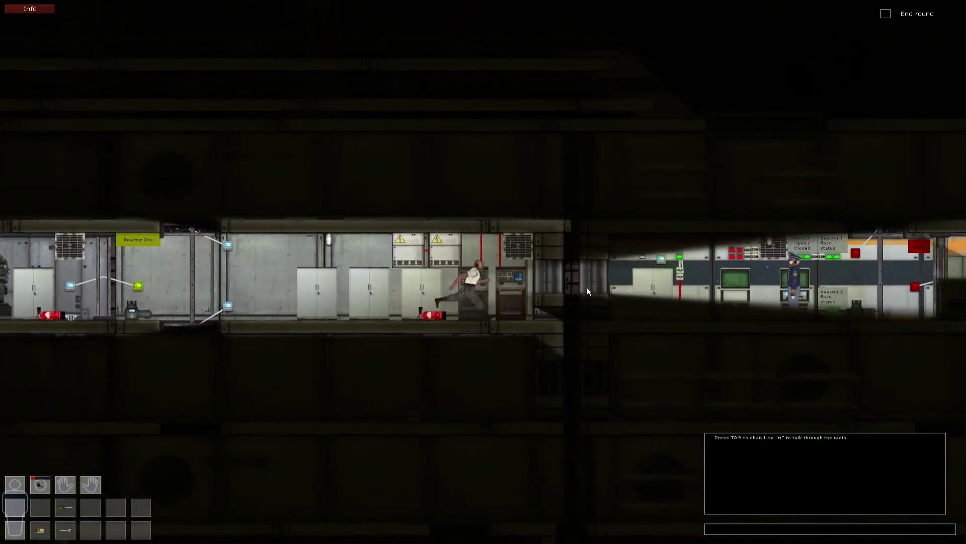
key("a")
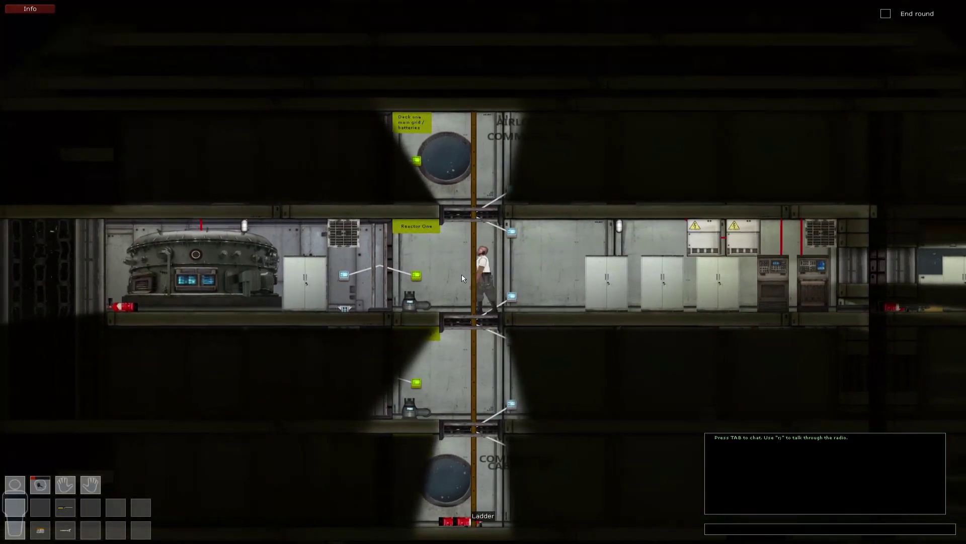
key("s")
key("s")
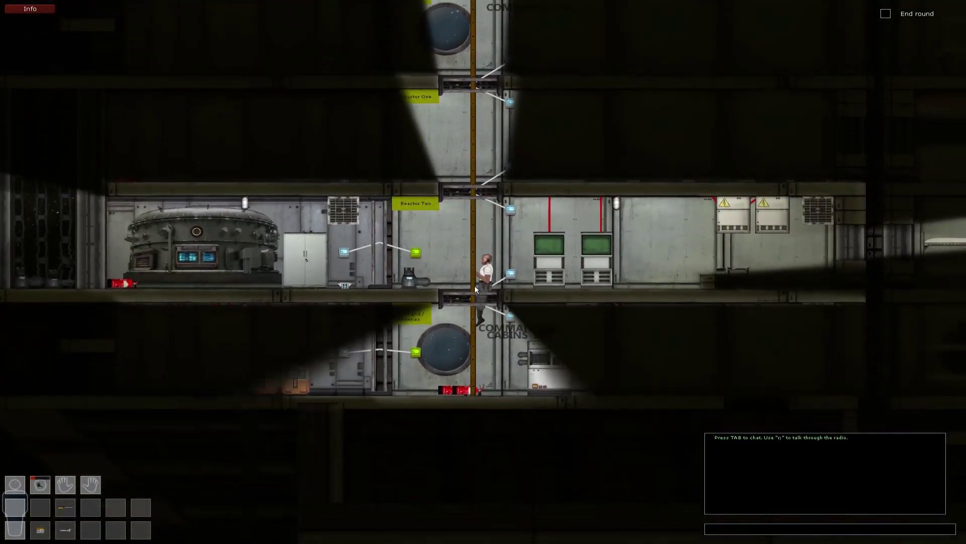
- Run right past the backup battery into the Bottom gun room, then return left to the ladder
key("d")
key("d")
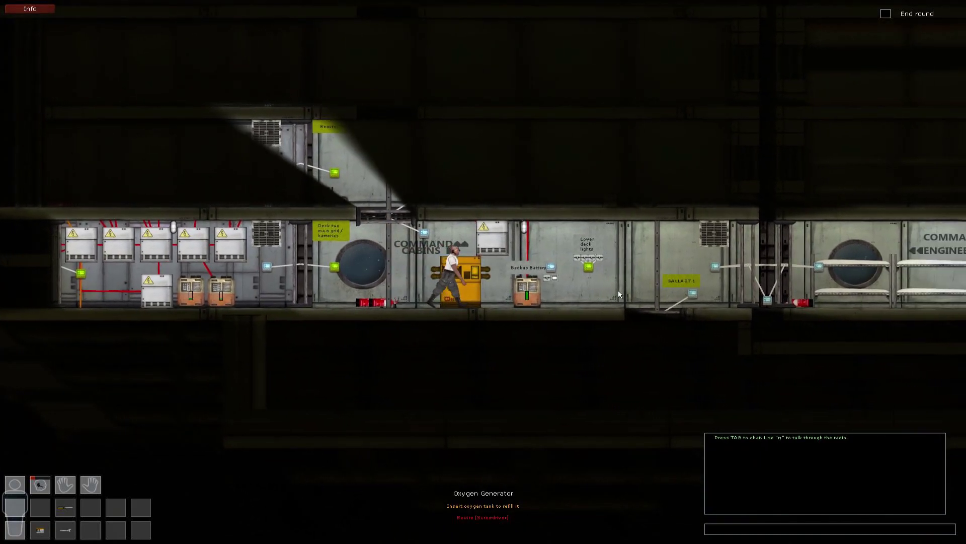
key("d")
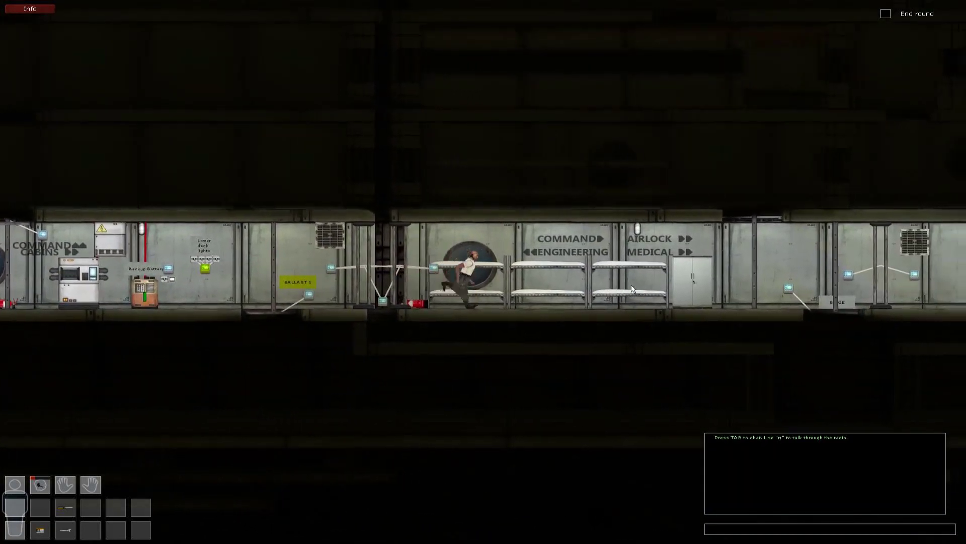
key("d")
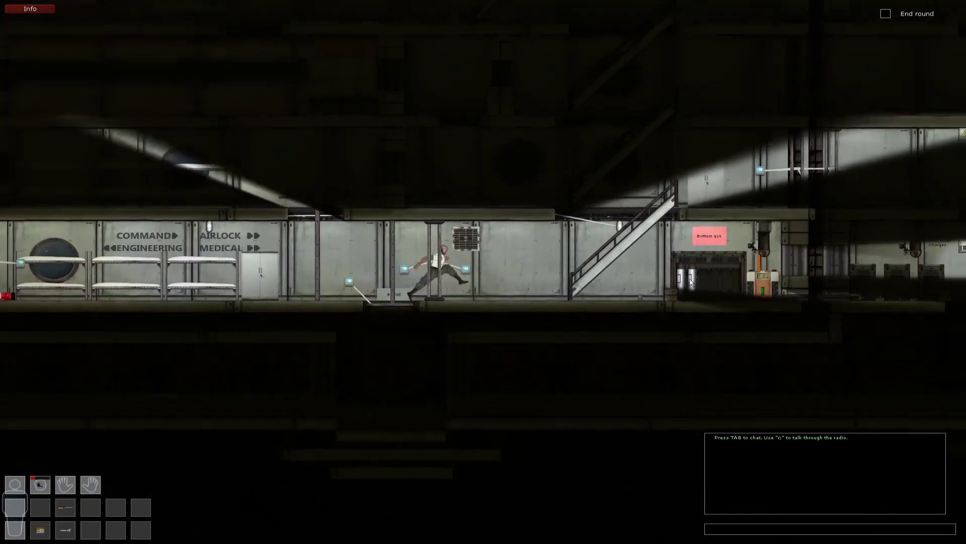
key("d")
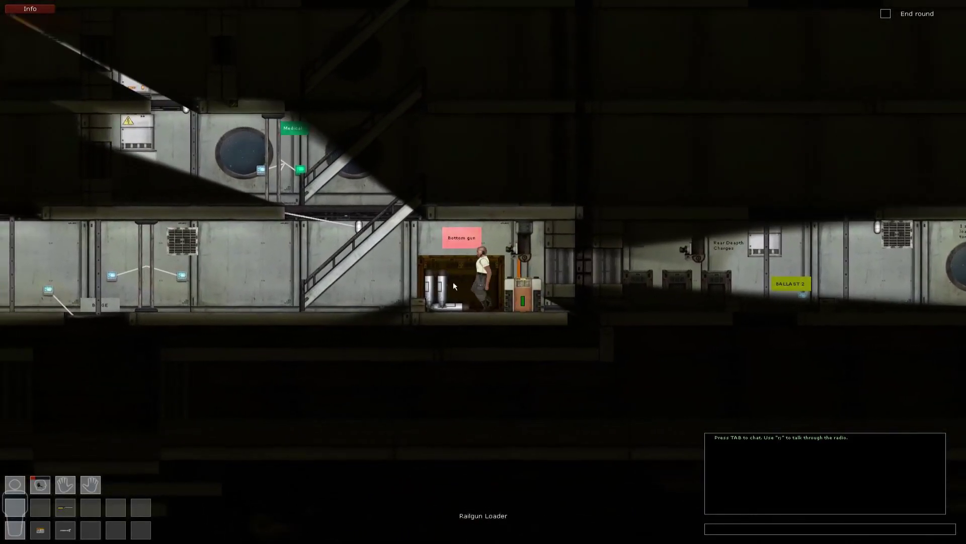
key("a")
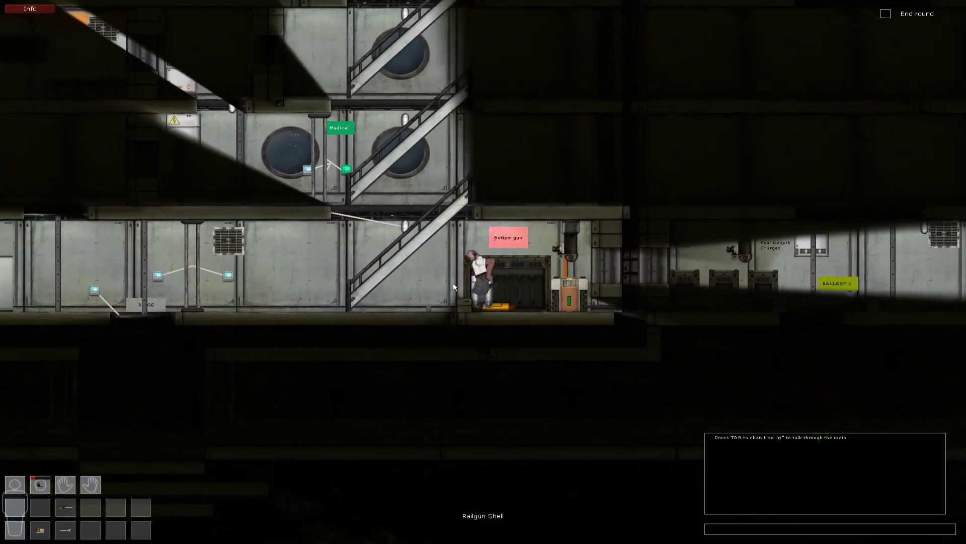
key("a")
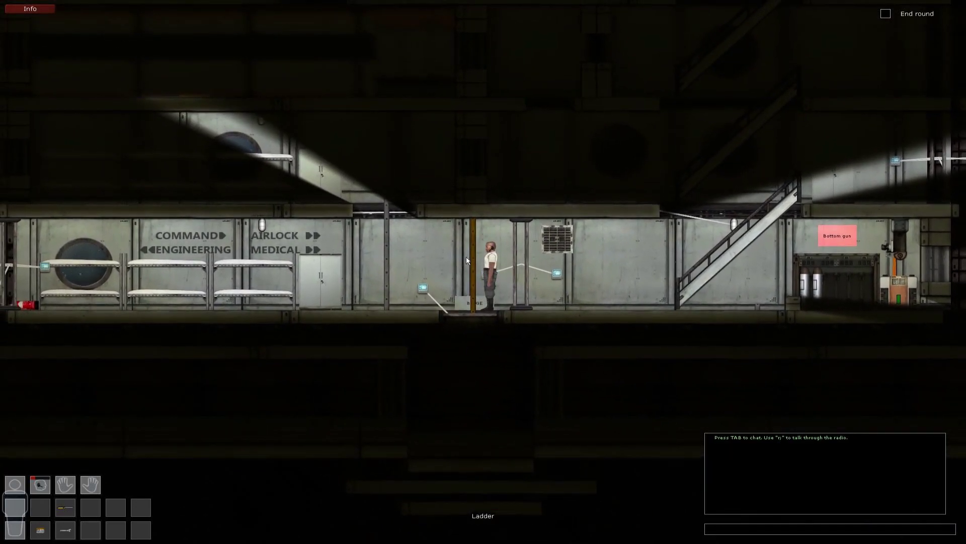
- Open the floor hatch and climb down the ladder into the flooded shaft
key("w")
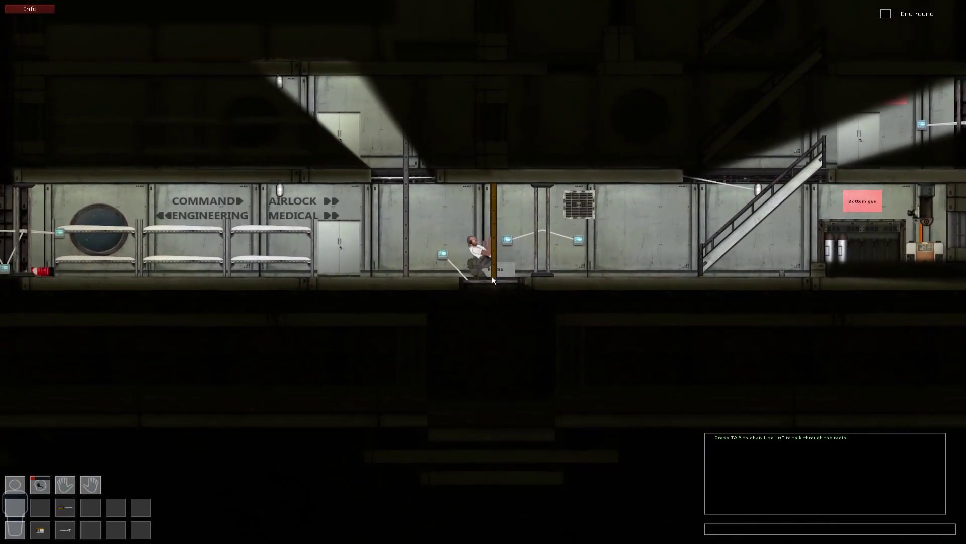
key("s")
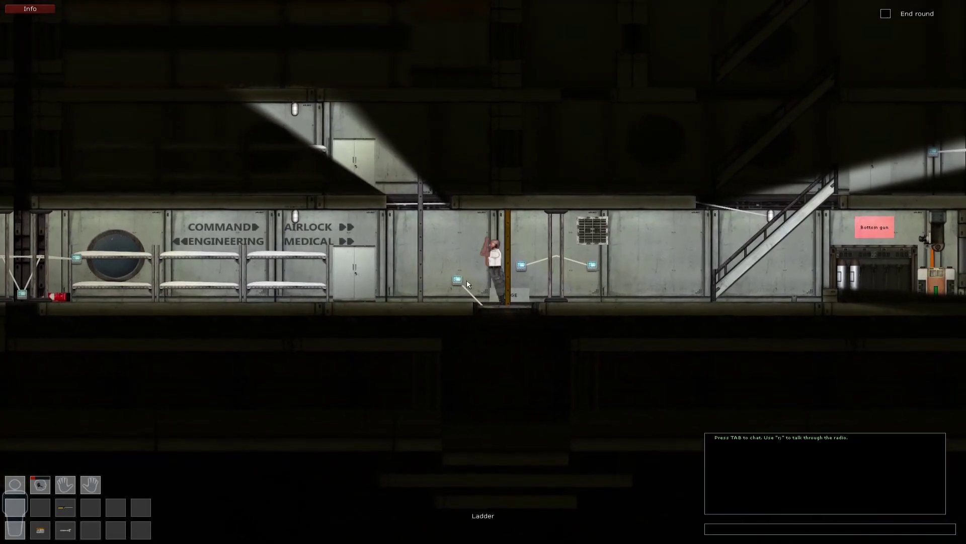
key("s")
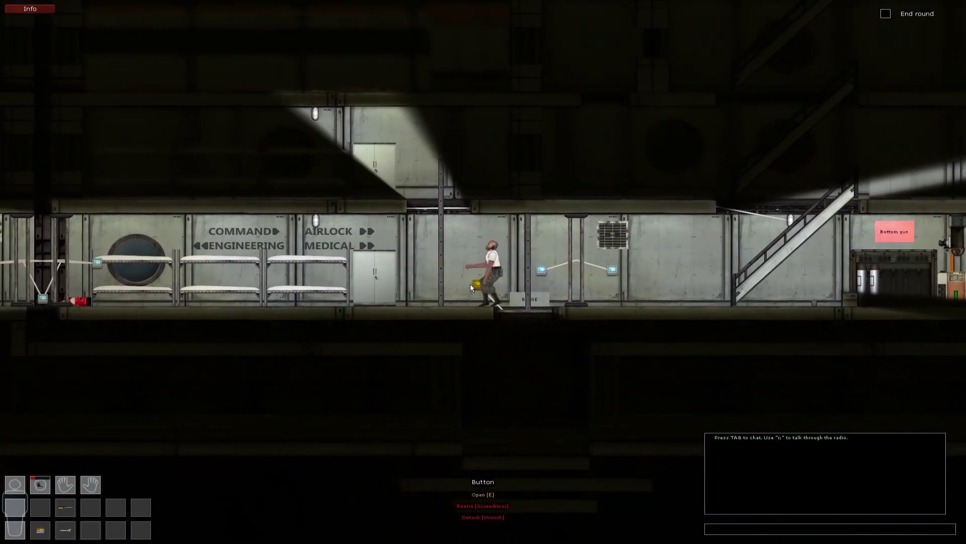
key("w")
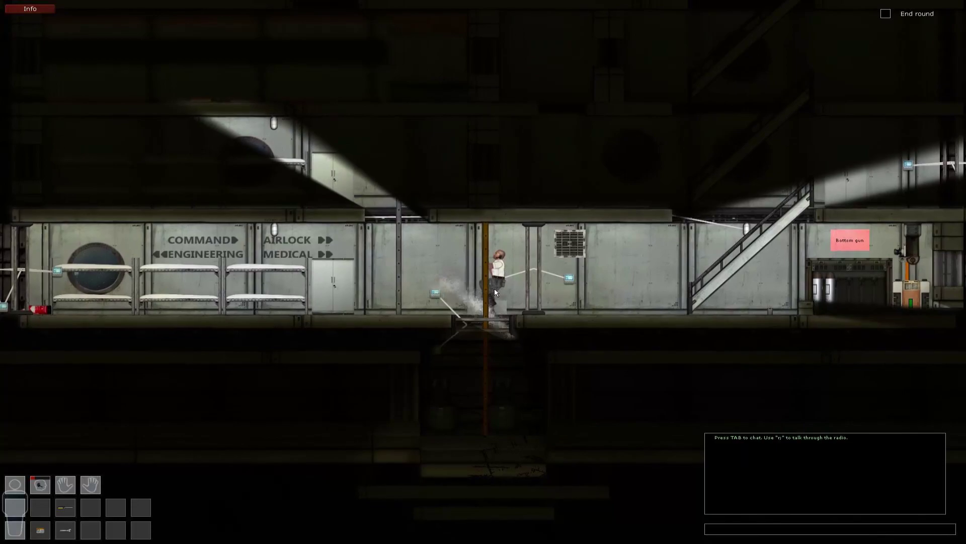
key("s")
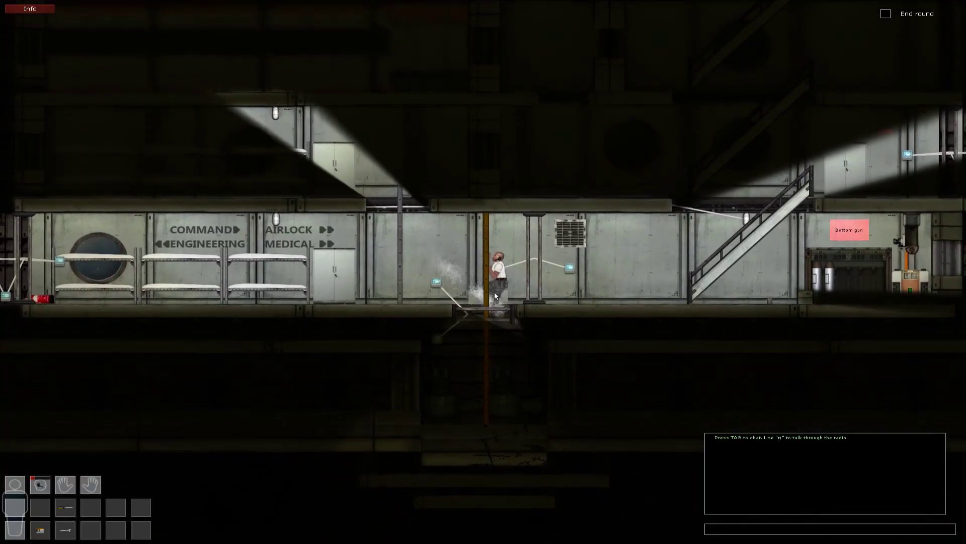
key("s")
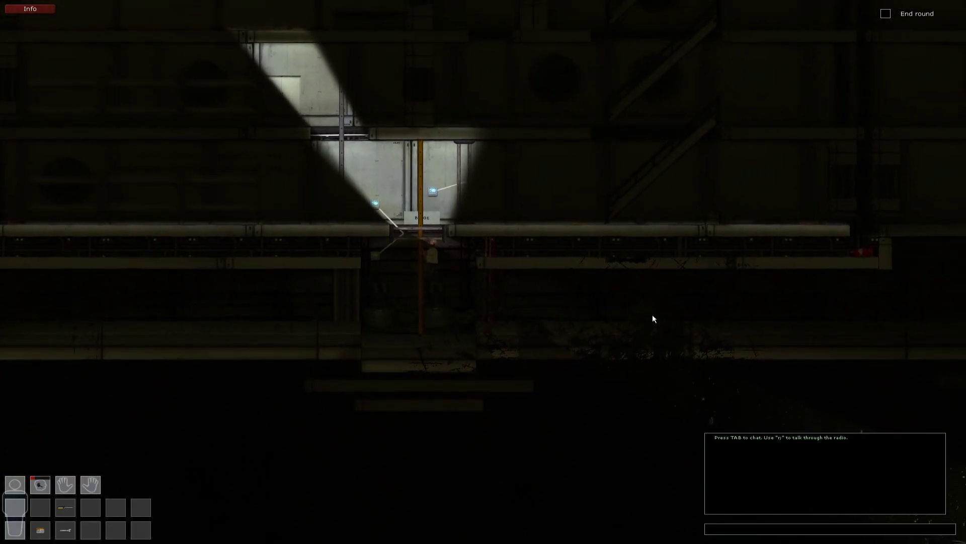
- Climb back up the ladder and step off onto the corridor floor
key("w")
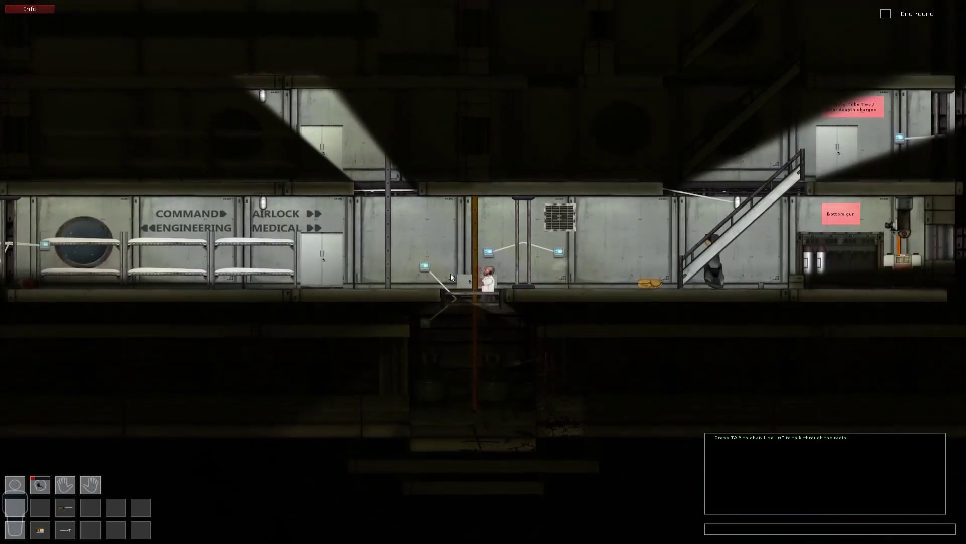
key("s")
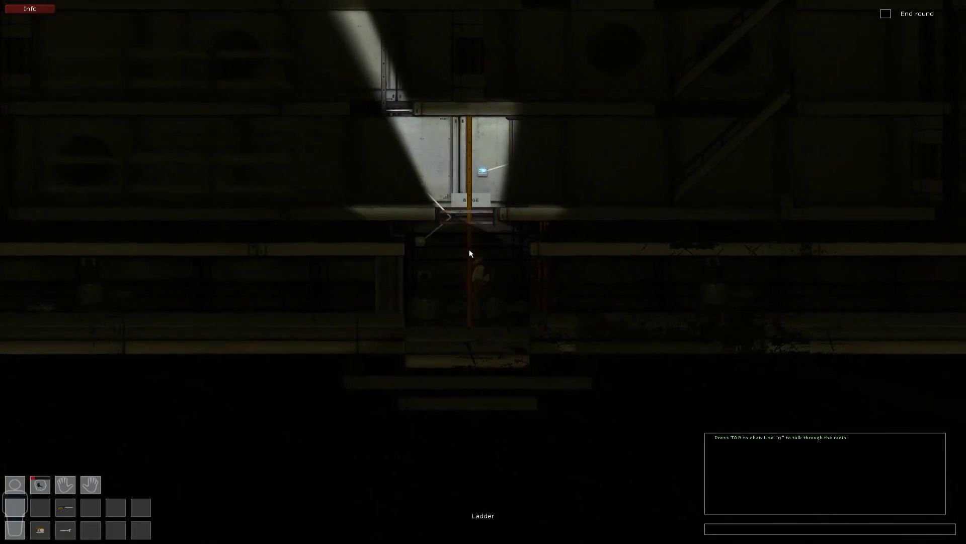
key("w")
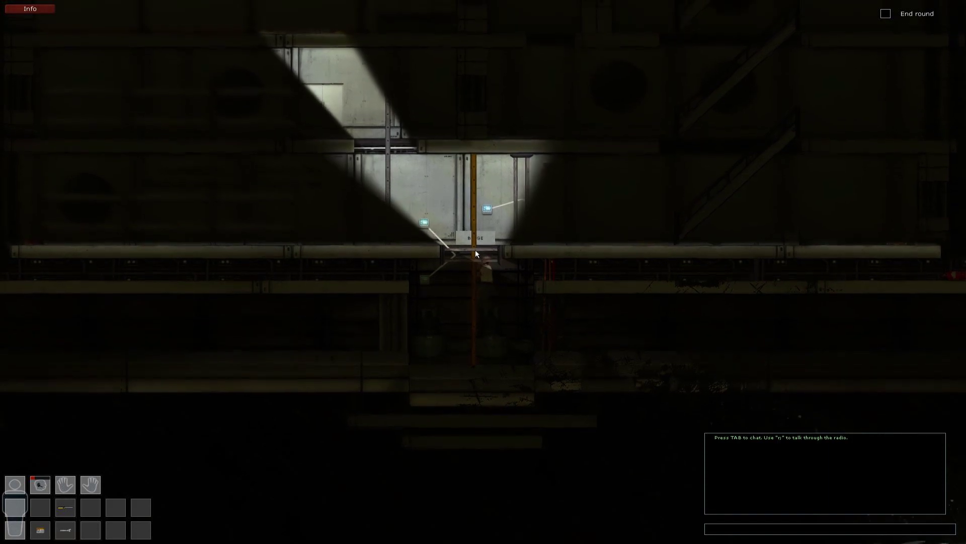
key("w")
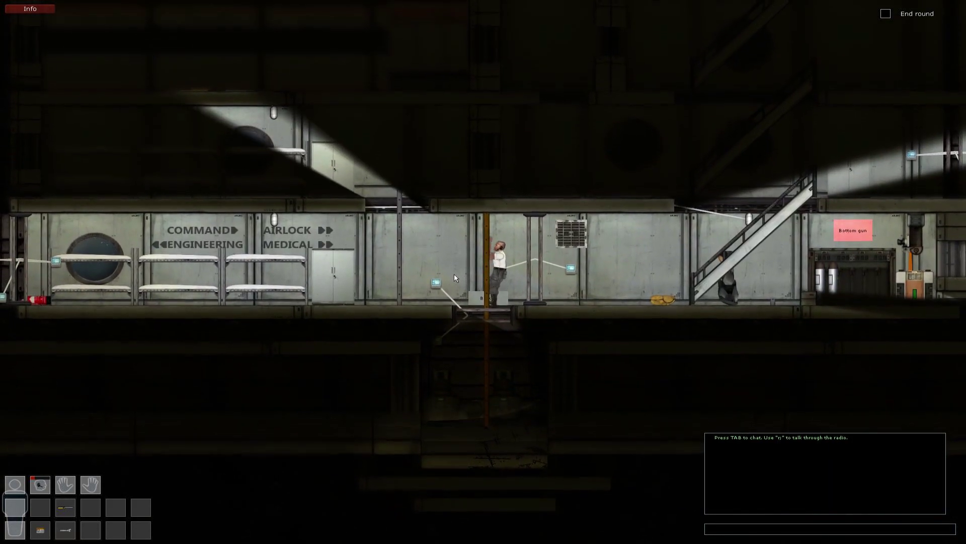
key("w")
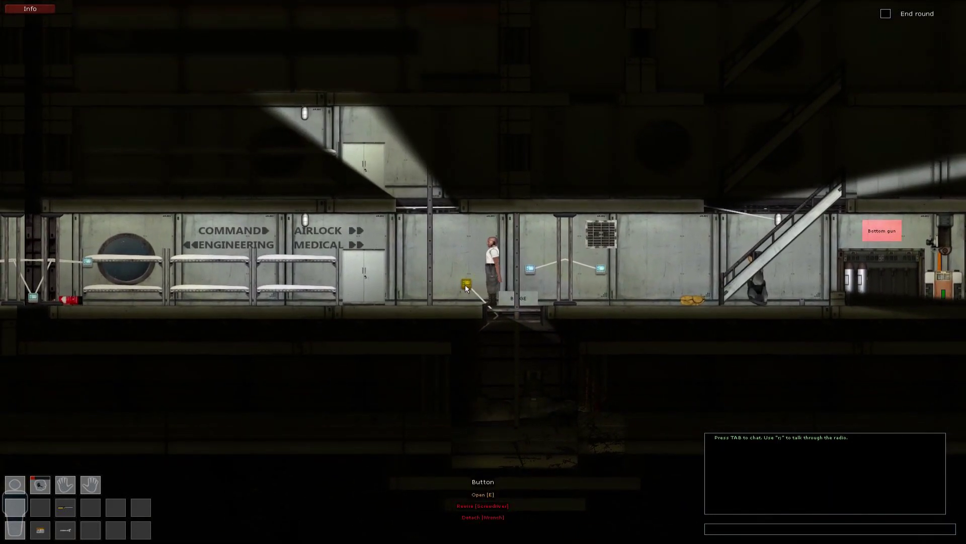
- Walk right onto the stairs, then back left to the steel cabinet
key("d")
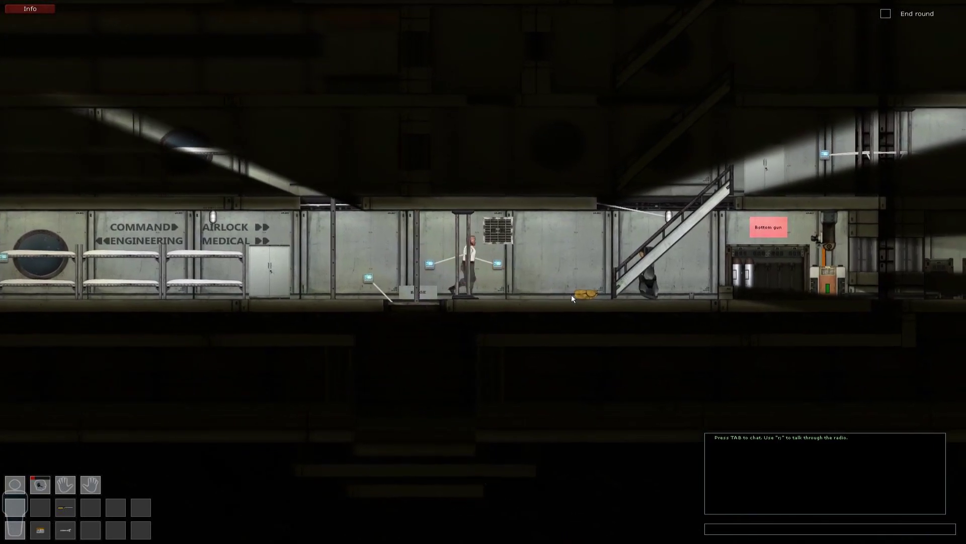
key("d")
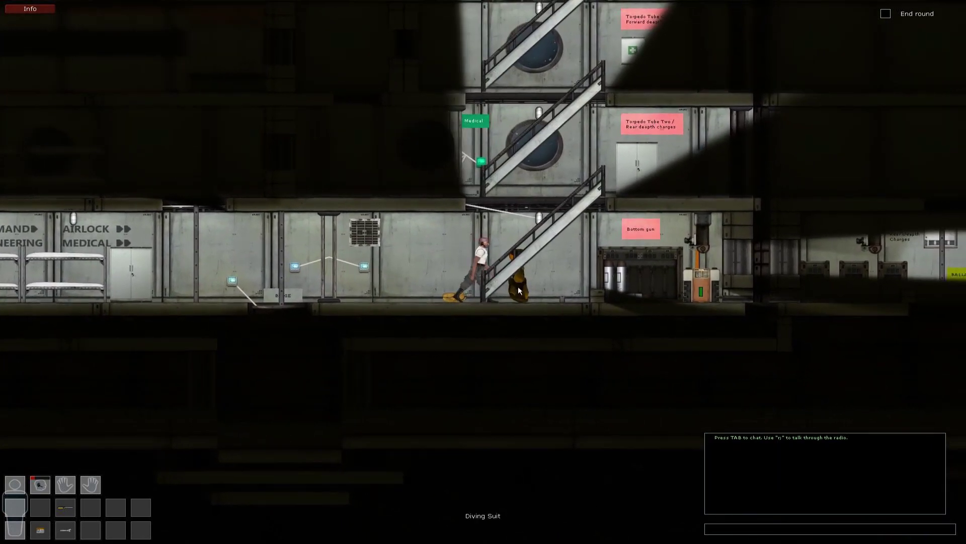
key("d")
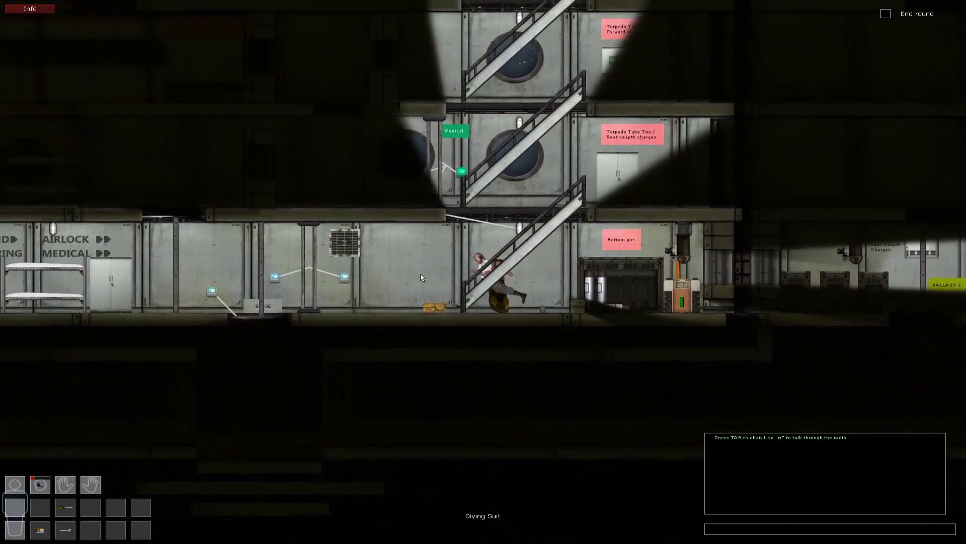
key("a")
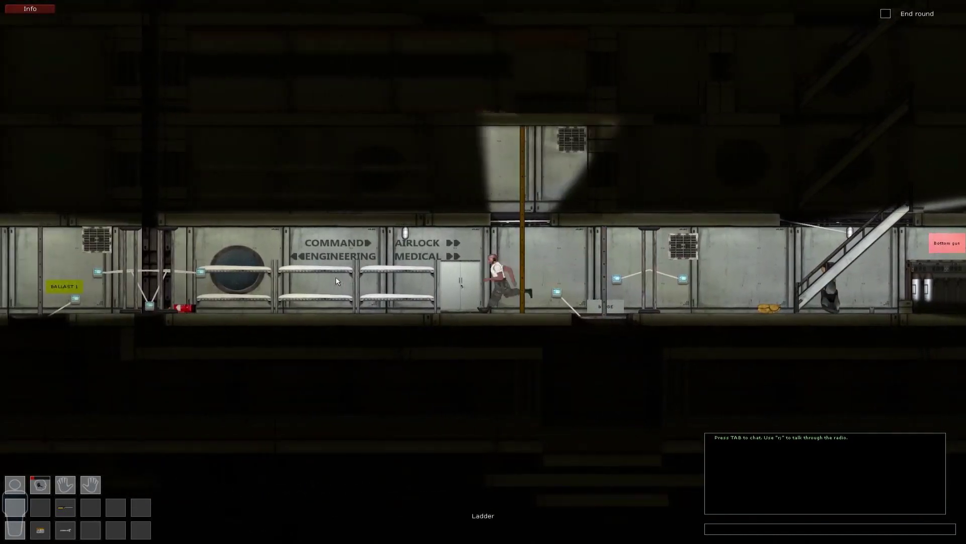
- Take an oxygen tank from the steel cabinet
left_click(473, 281)
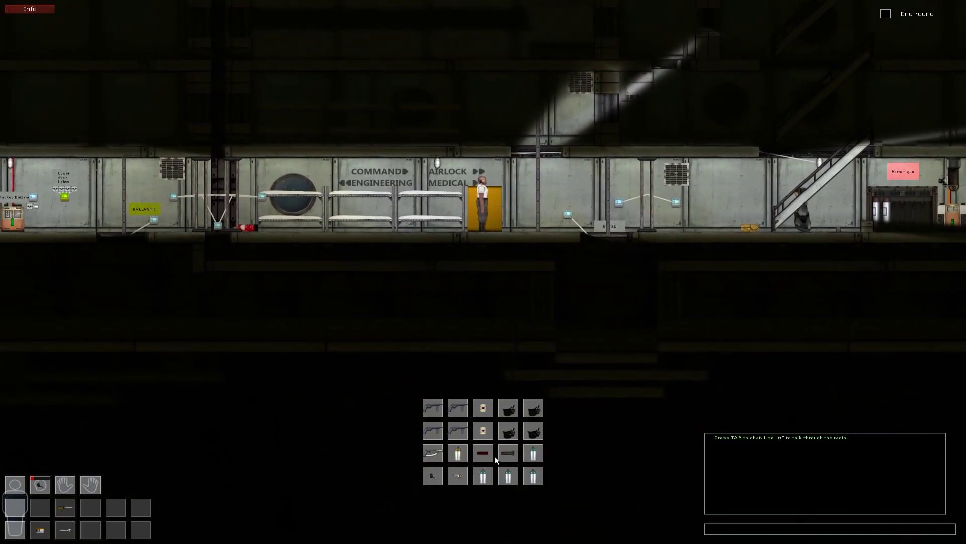
double_click(534, 454)
key("Escape")
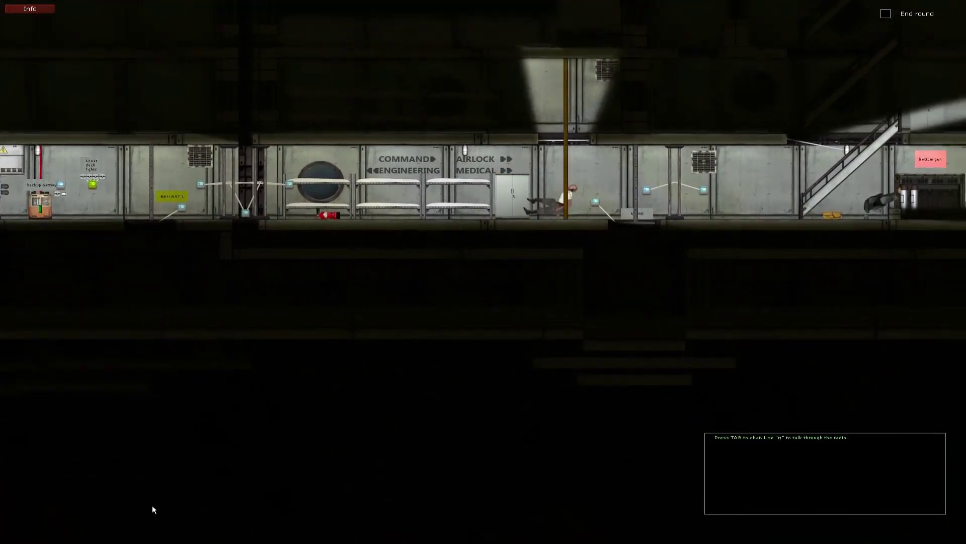
- Reopen the steel cabinet, take the diving mask and welding tool, and walk away
key("a")
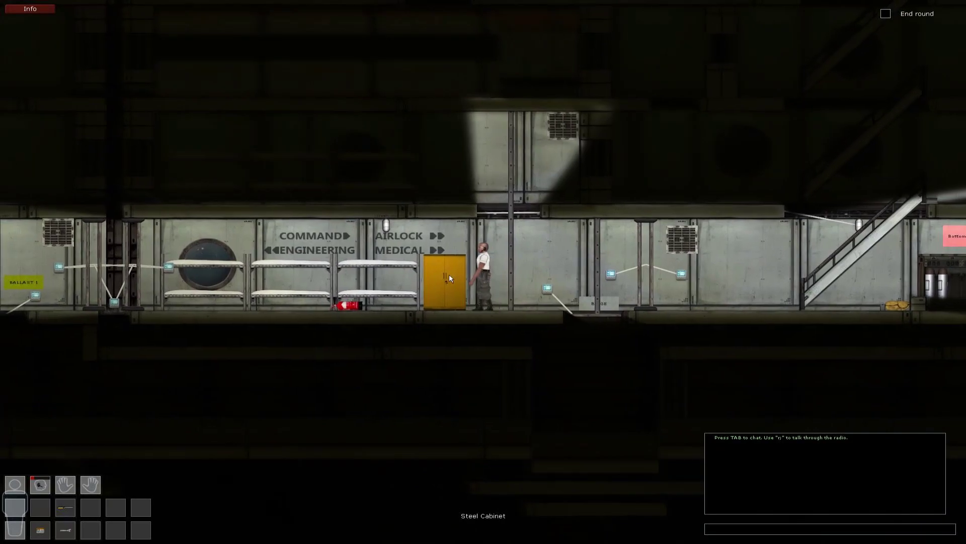
left_click(450, 276)
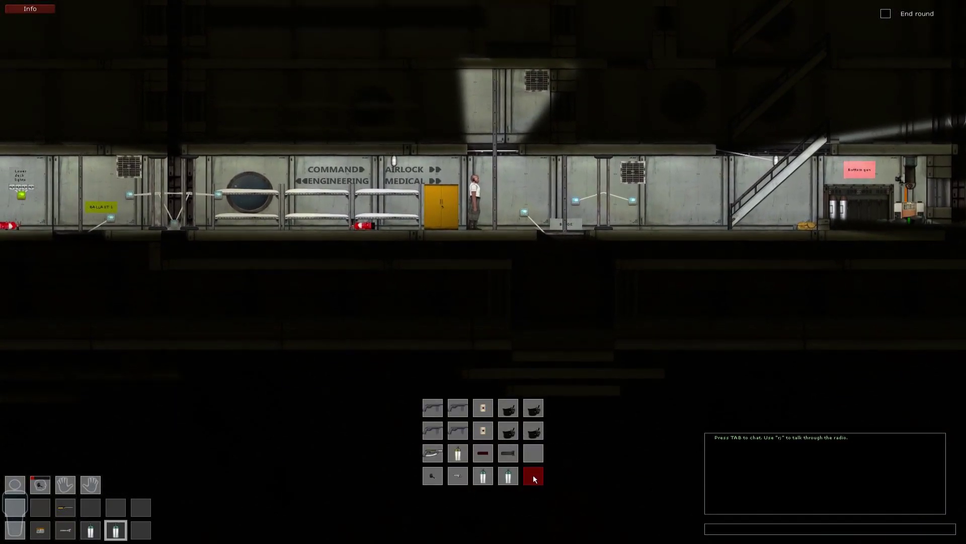
double_click(510, 436)
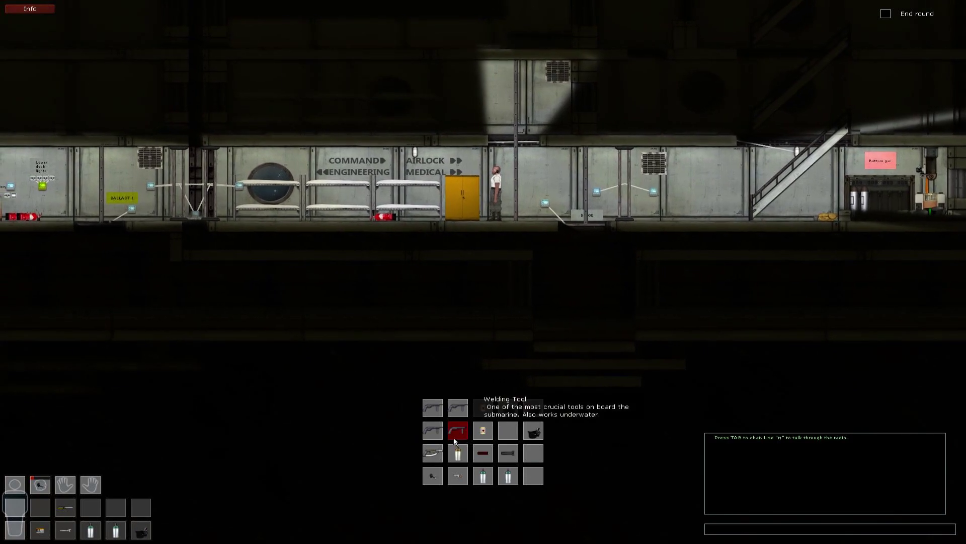
double_click(436, 431)
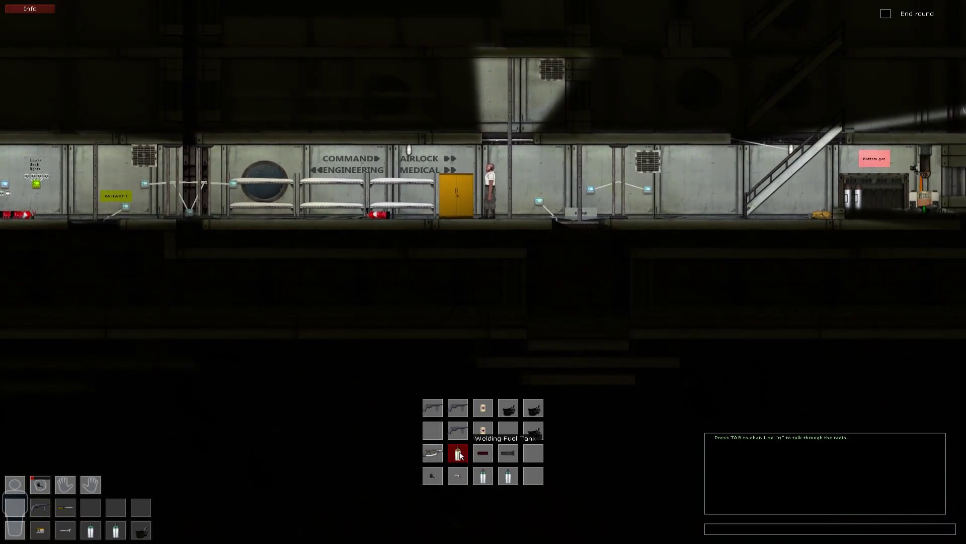
key("d")
scroll(530, 270, "up", 3)
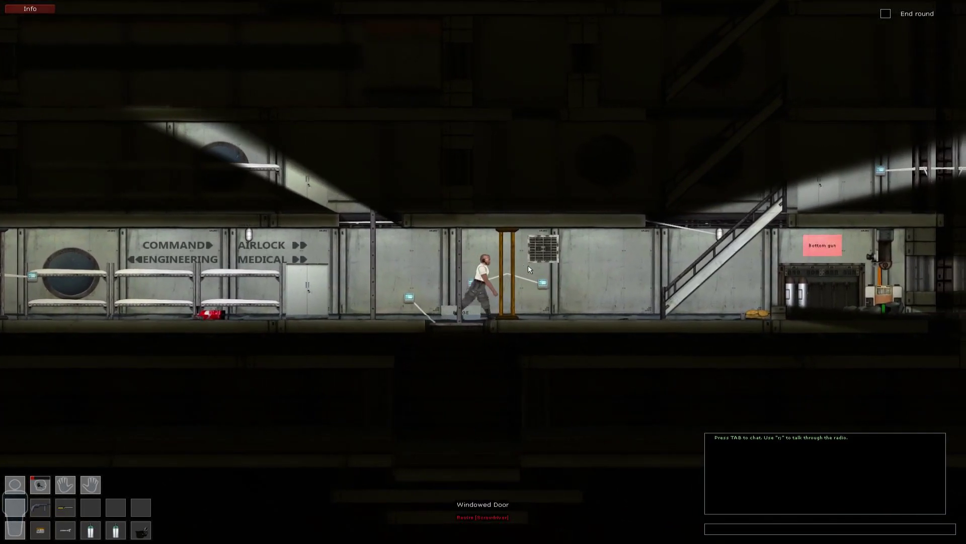
- At the bottom gun room, equip the diving suit, load an oxygen tank, and drop the old one
key("d")
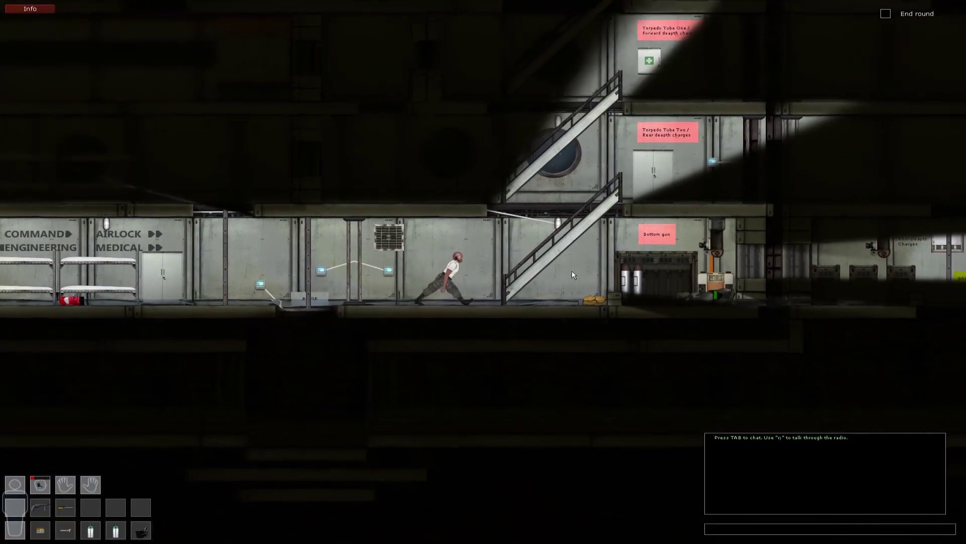
key("d")
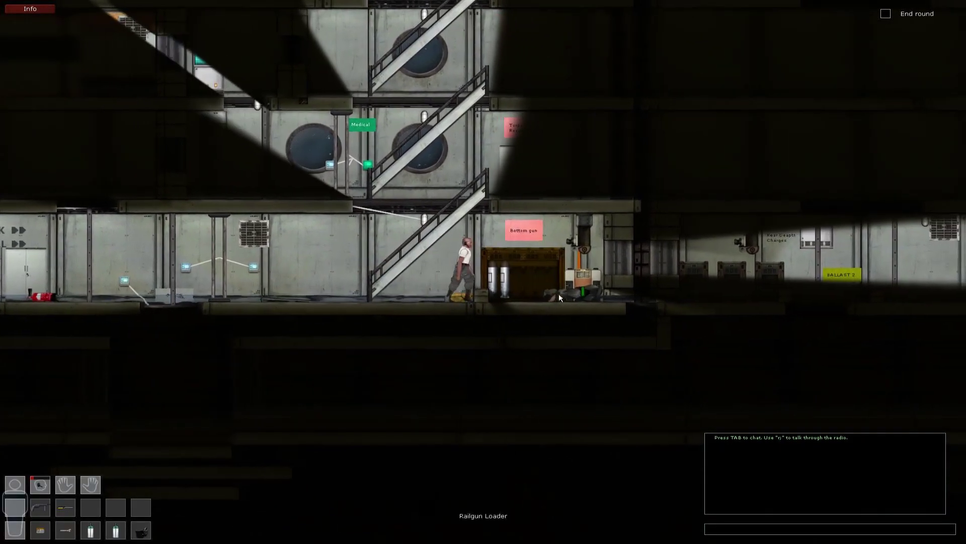
key("d")
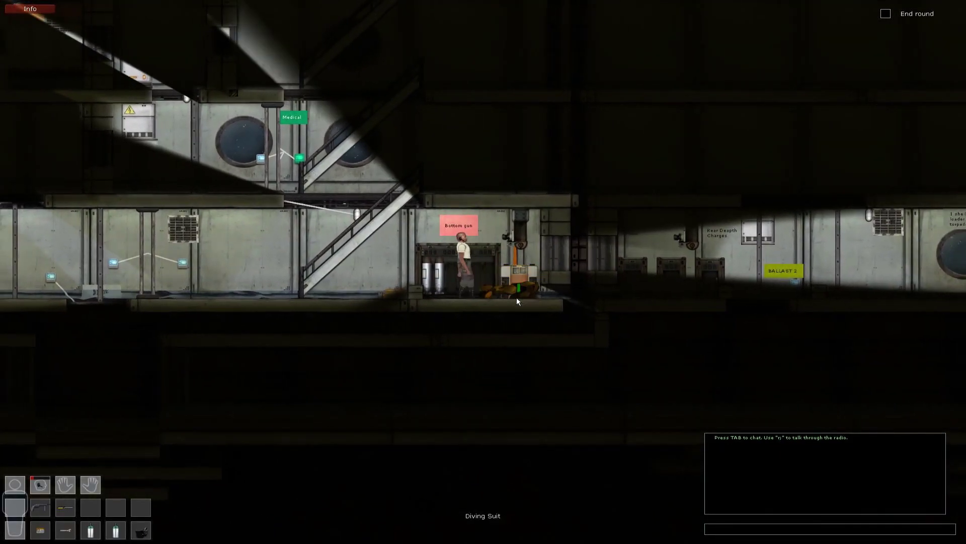
left_click(516, 297)
key("a")
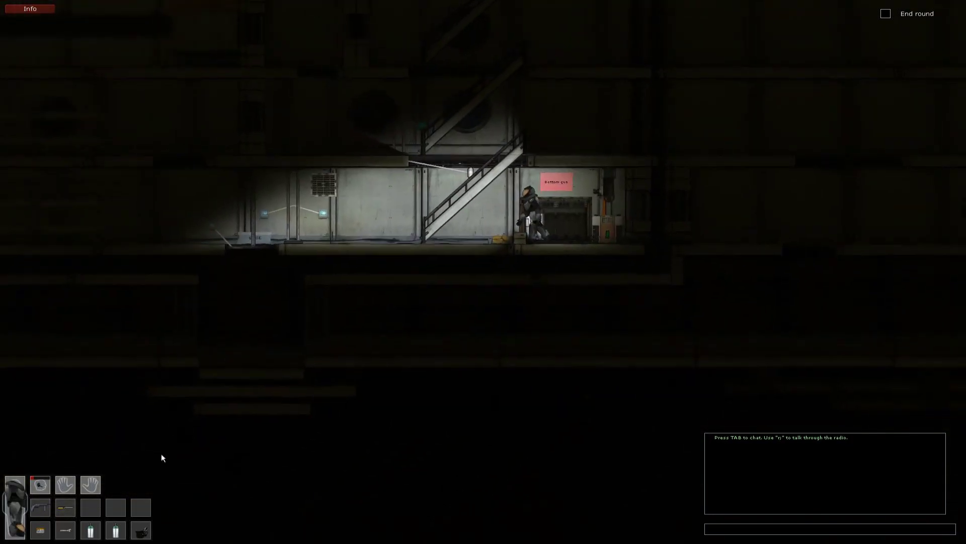
left_click_drag(114, 532, 14, 499)
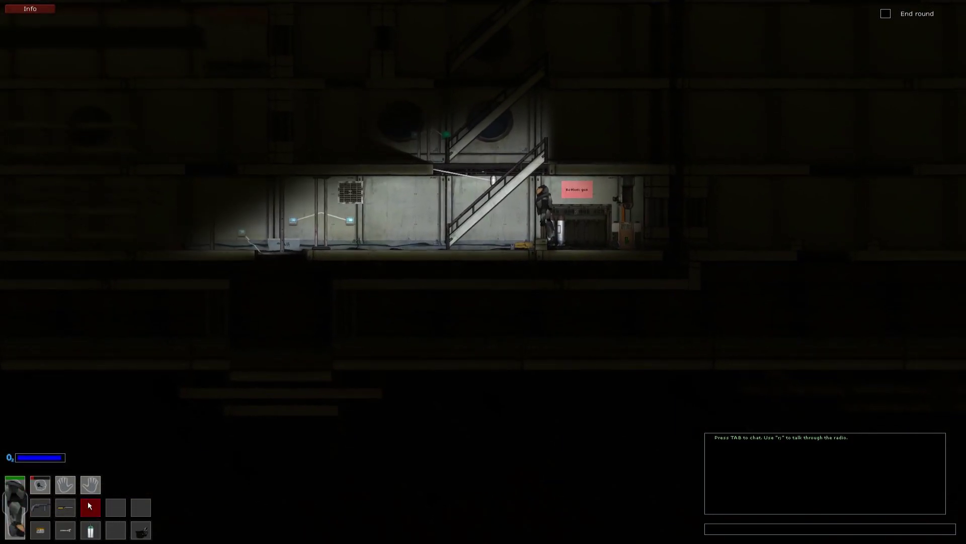
left_click_drag(87, 500, 418, 318)
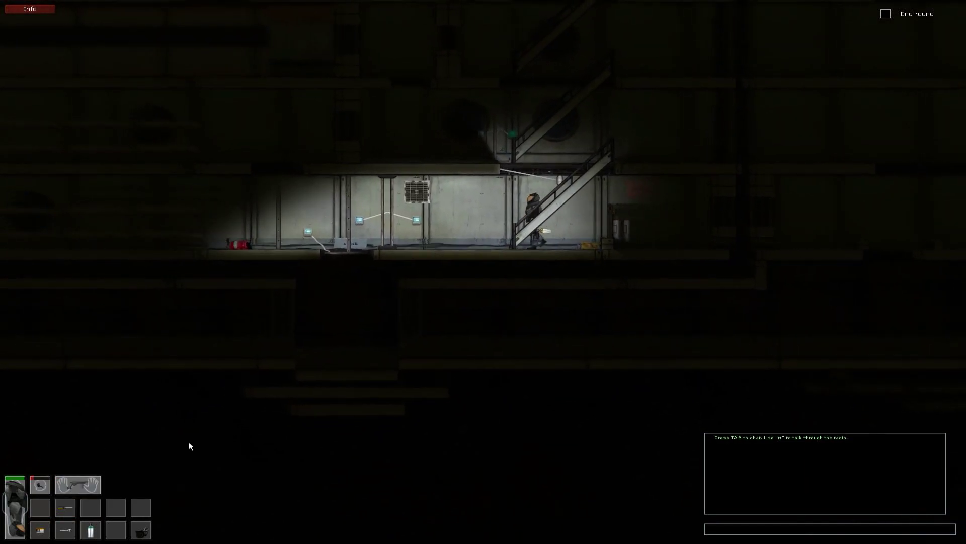
scroll(413, 314, "up", 3)
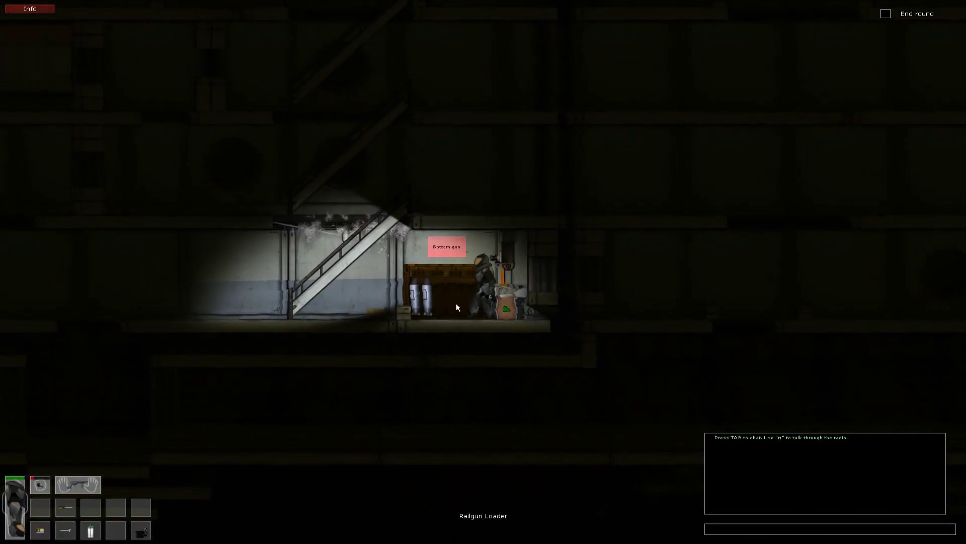
- Swim left along the flooded lower corridor toward the crew quarters
key("a")
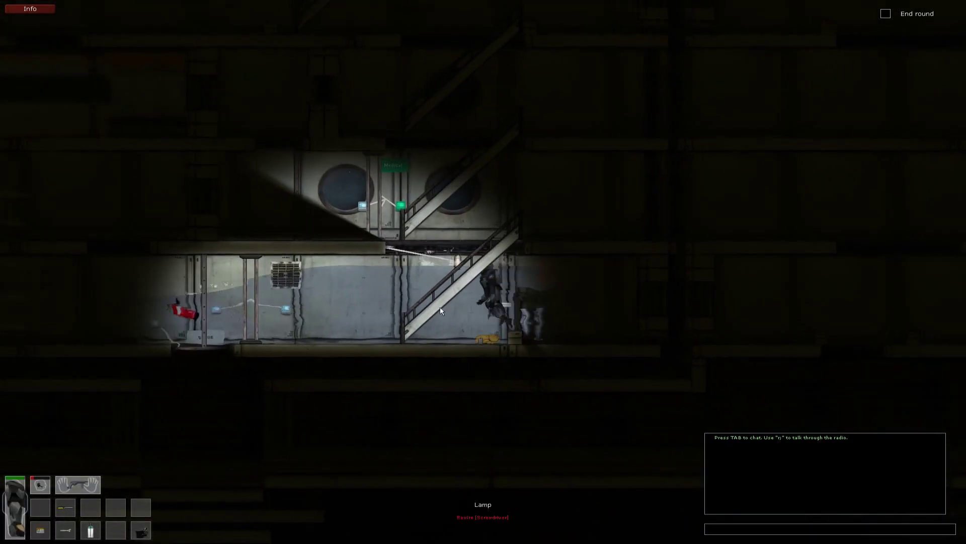
key("a")
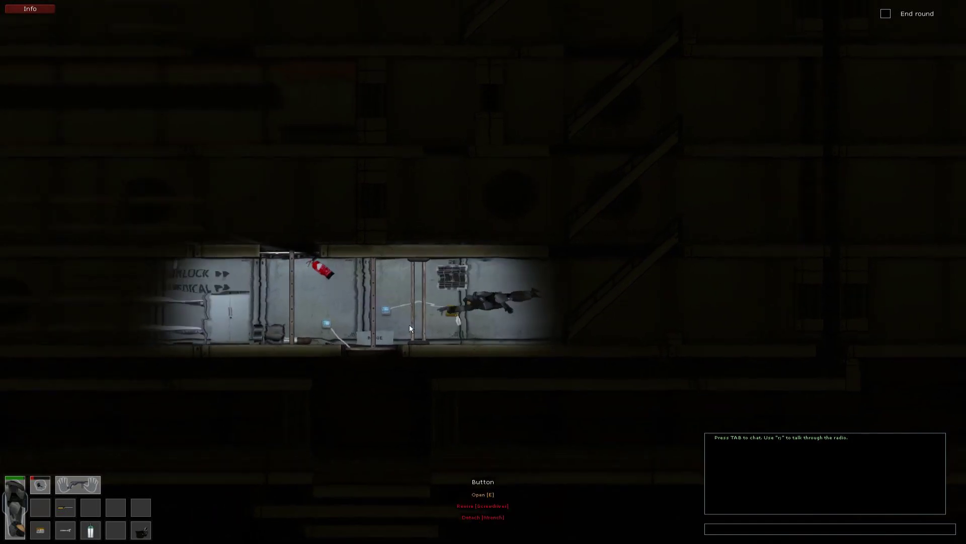
key("a")
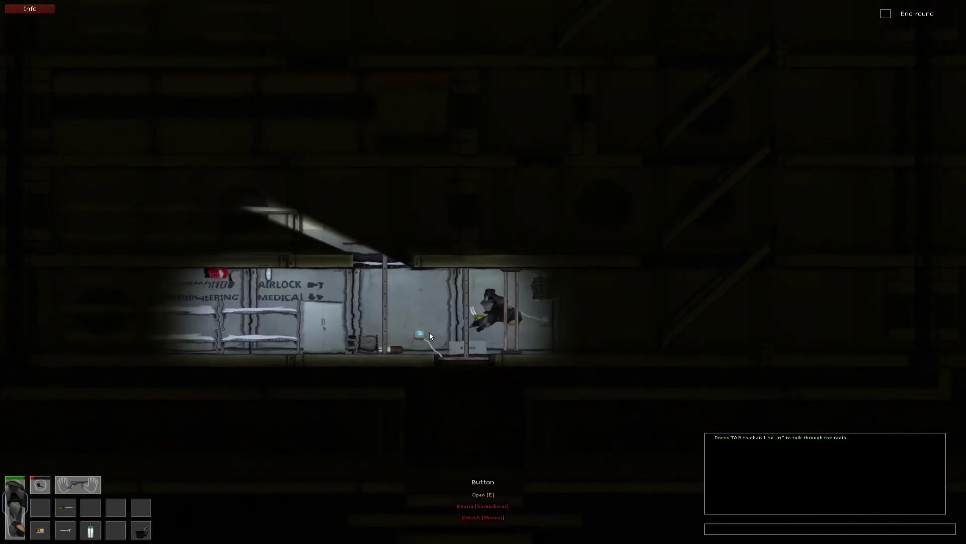
- Line up with the floor hatch and climb down the ladder into the lower room
key("s")
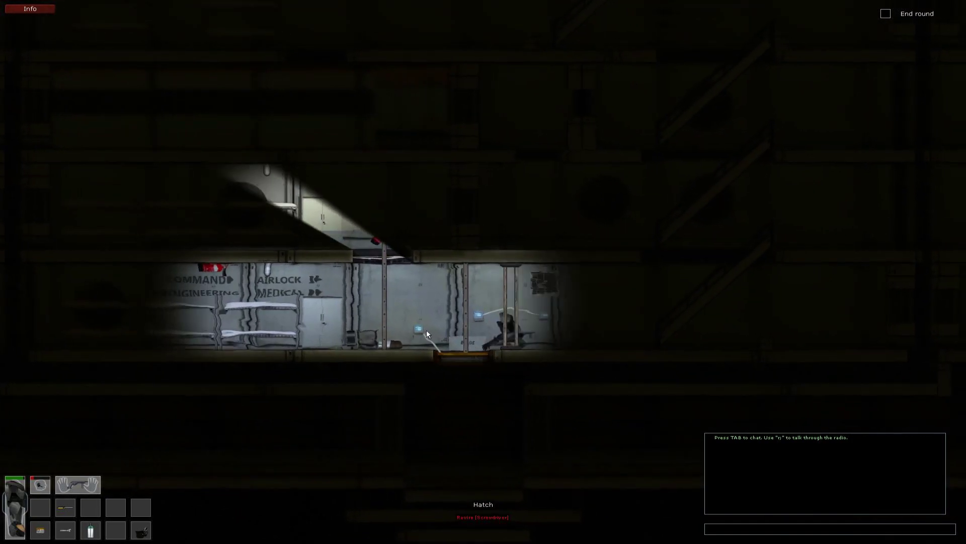
key("w")
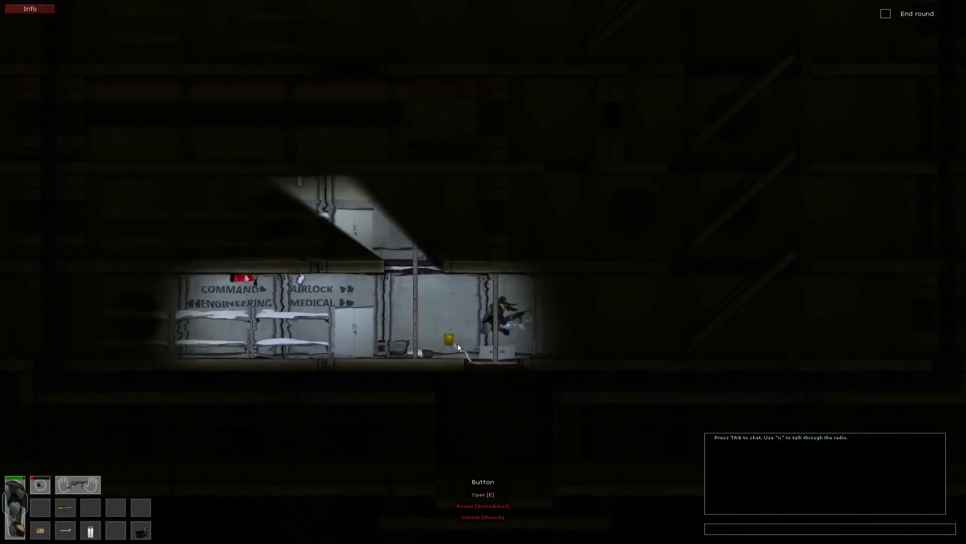
key("s")
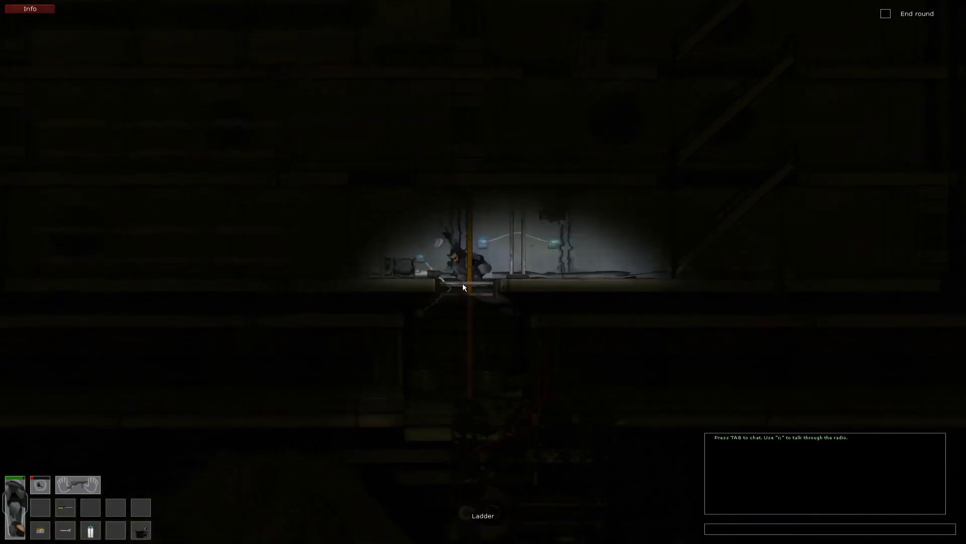
key("s")
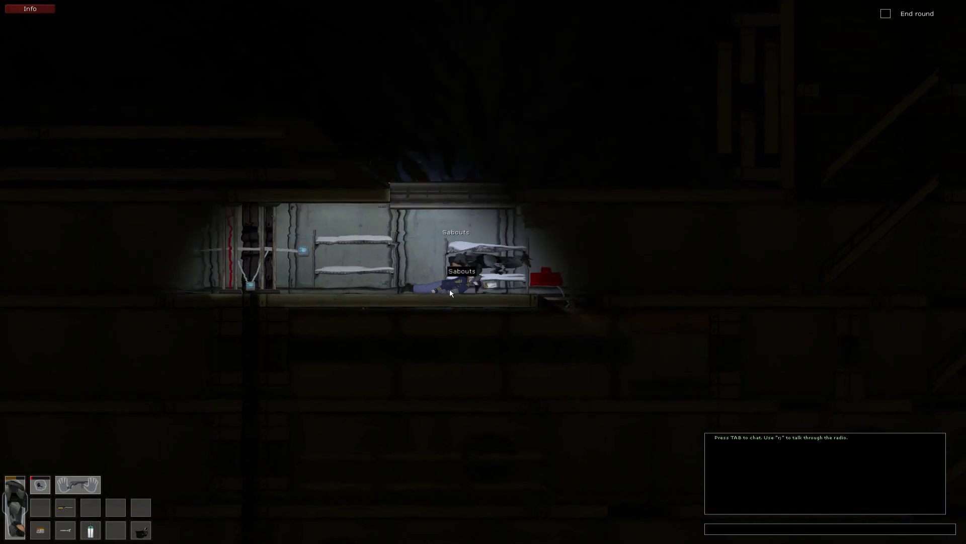
- Attempt CPR on the unconscious crewmate, then swim right through the reactor room to the ladder
left_click(461, 281)
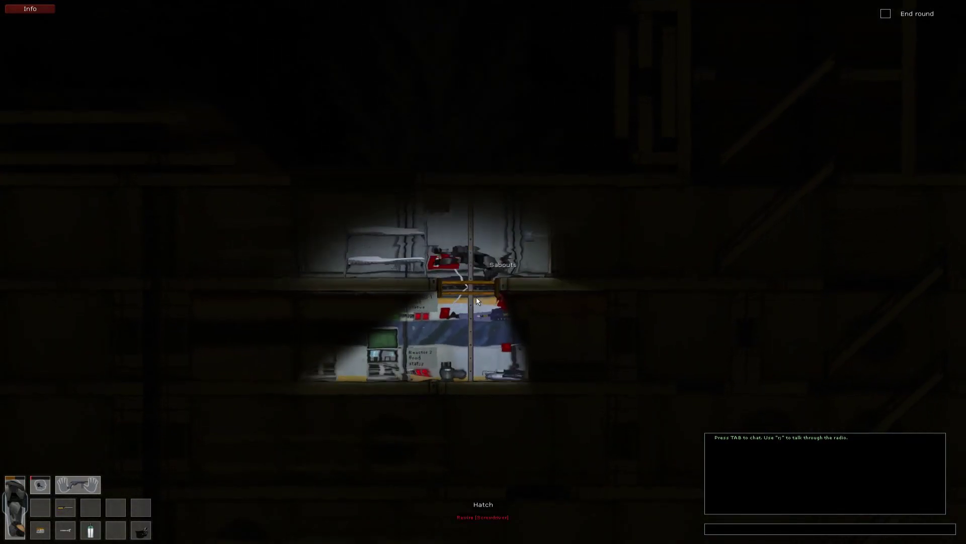
key("e")
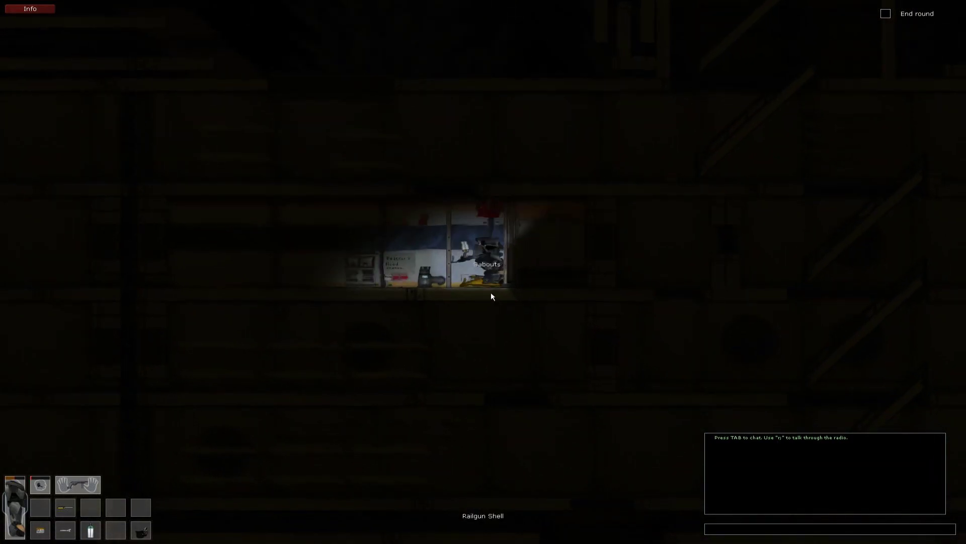
key("d")
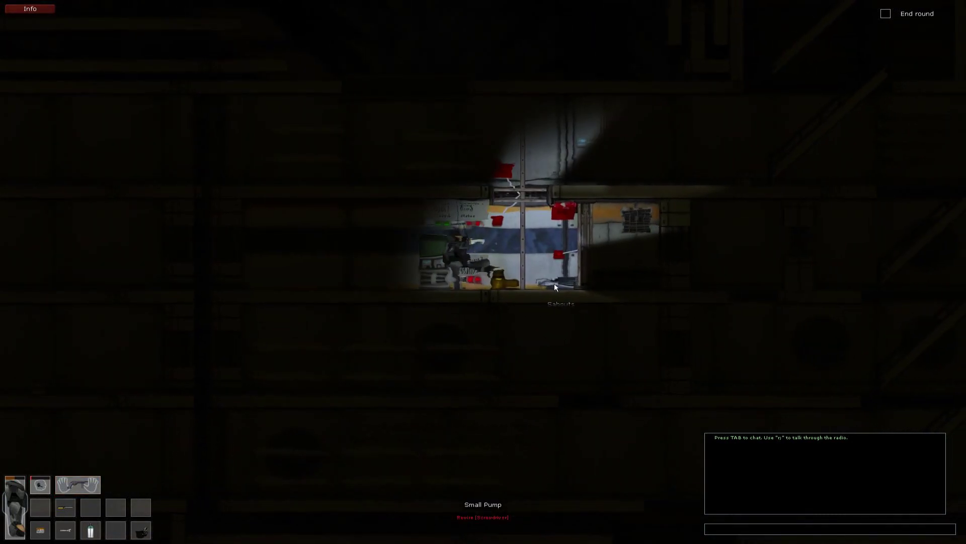
key("d")
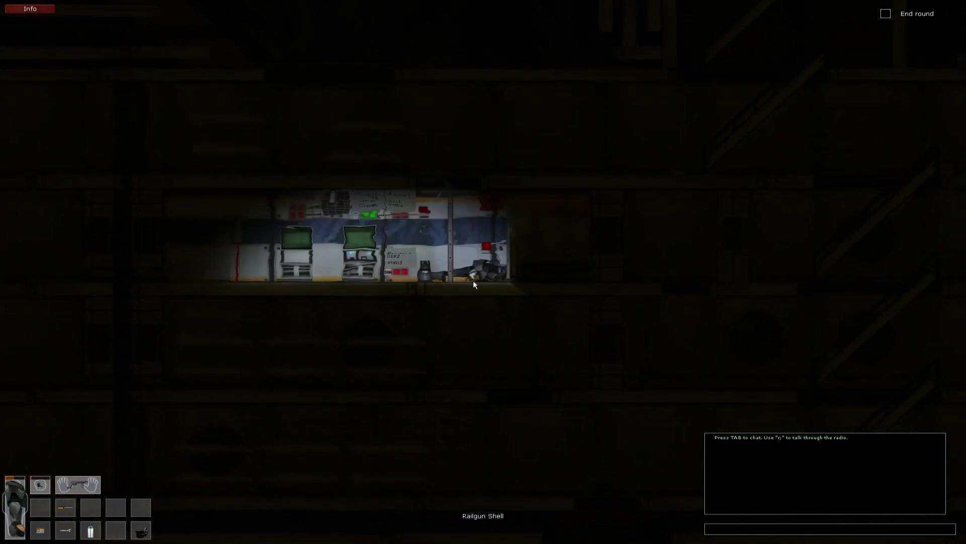
key("d")
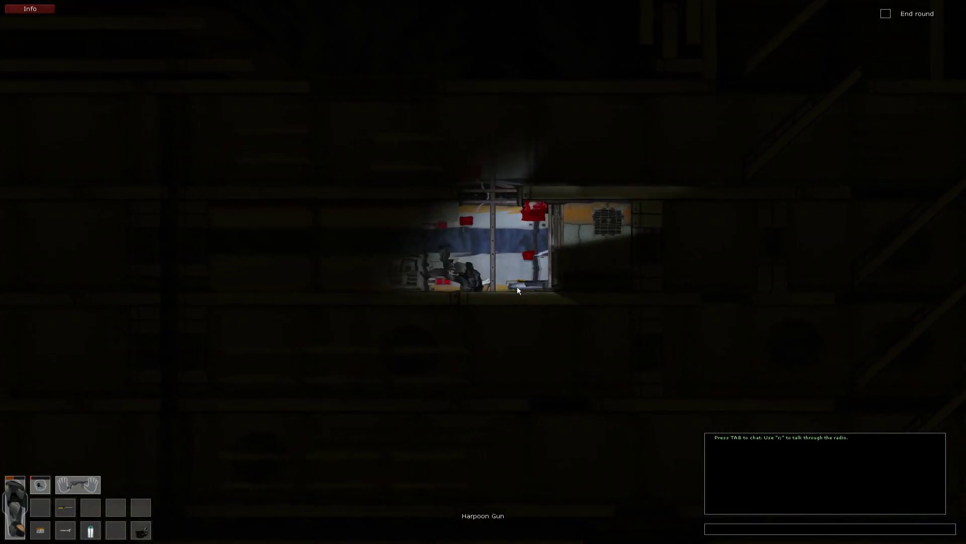
key("d")
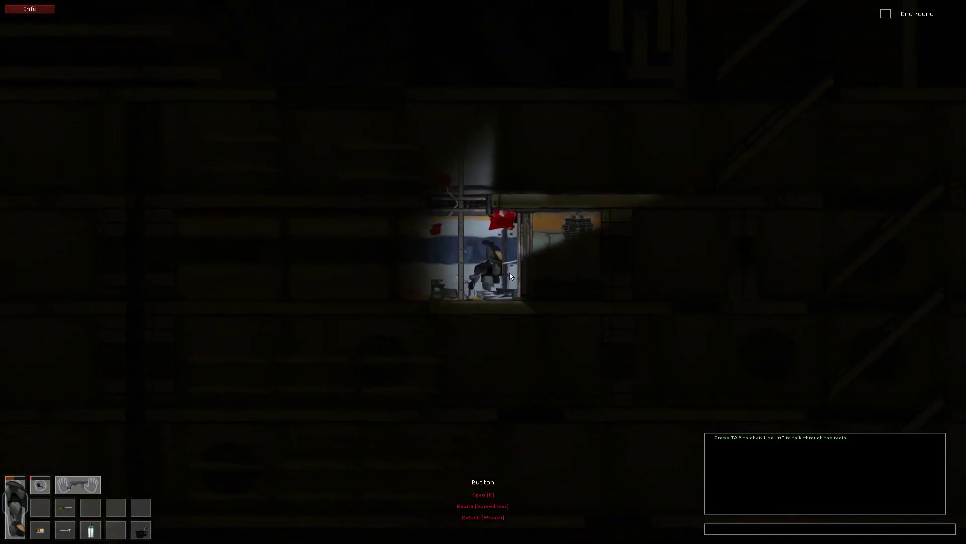
- Climb the ladder, open the door, and swim into the upper bunk room
key("e")
key("w")
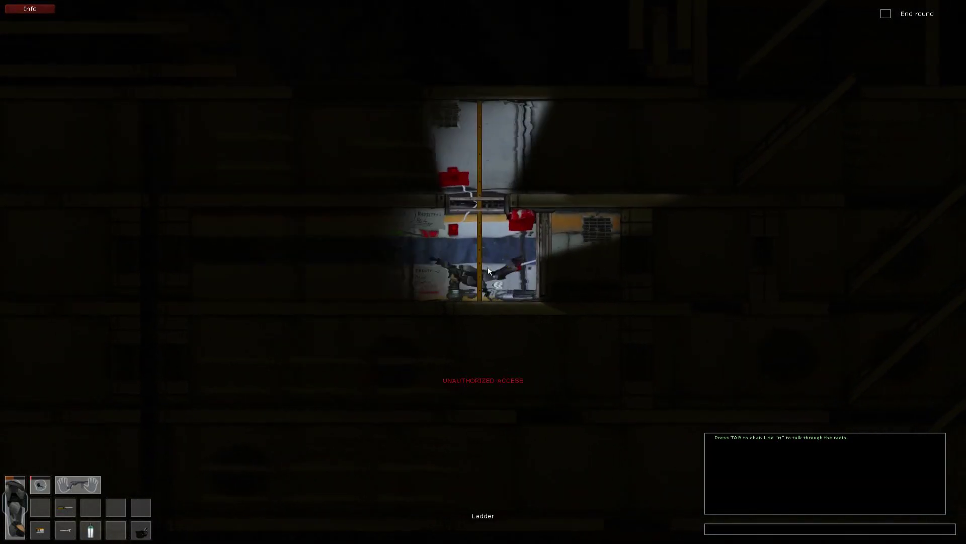
key("w")
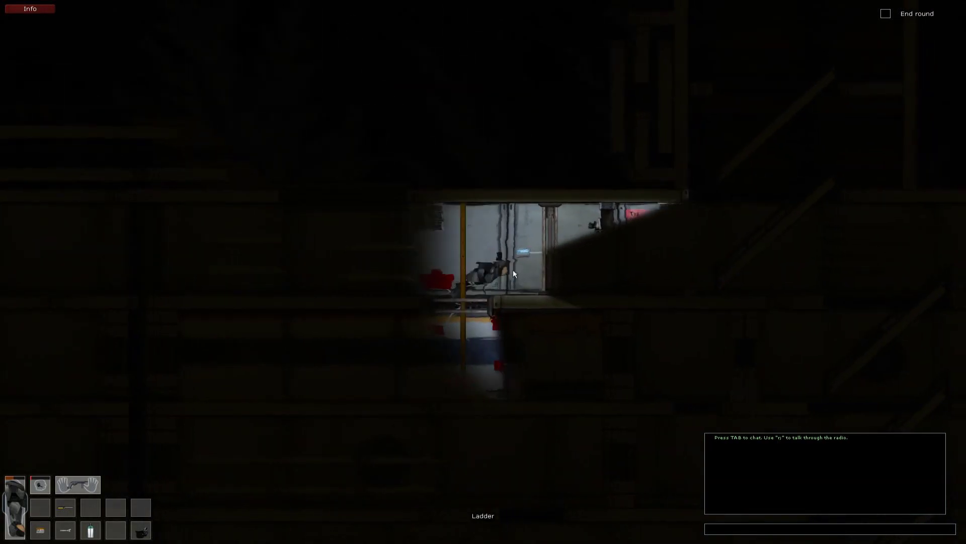
key("e")
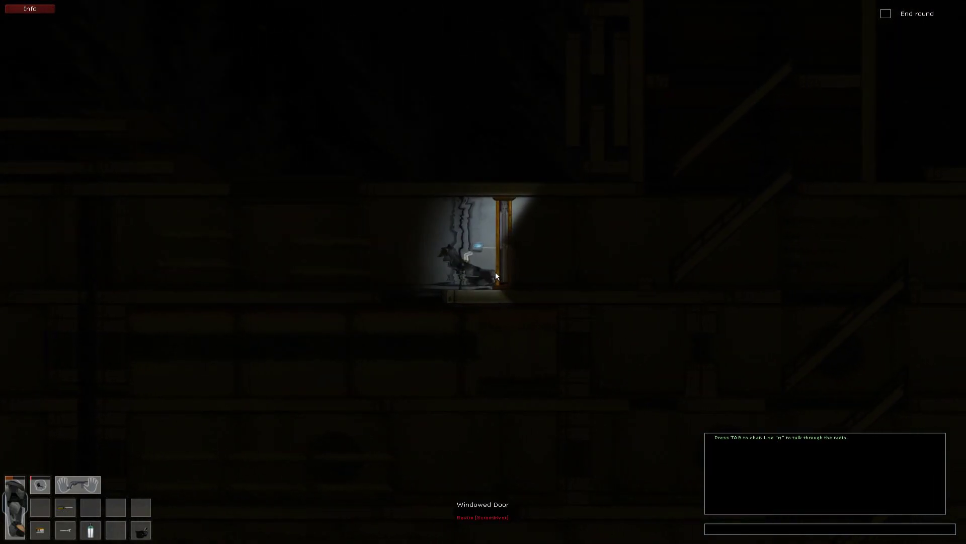
key("a")
key("a")
key("d")
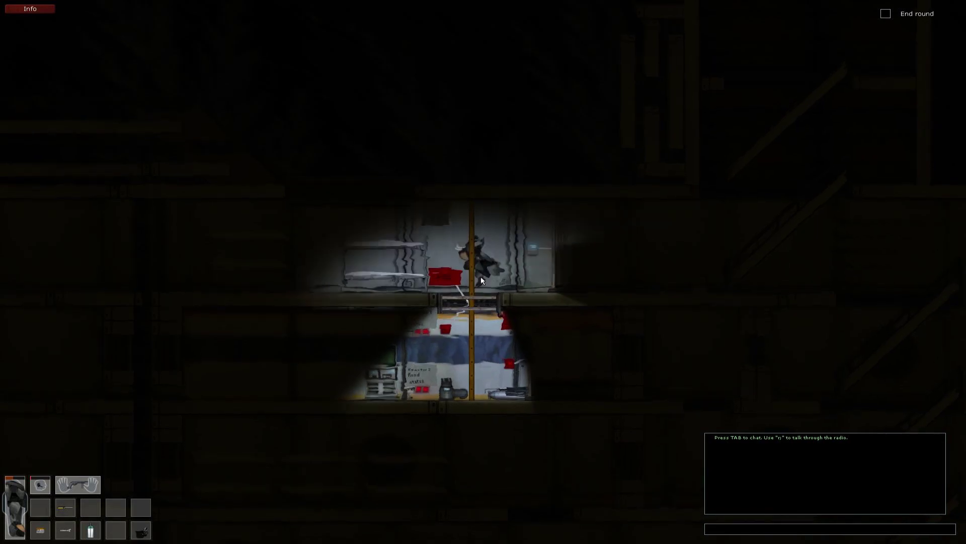
key("a")
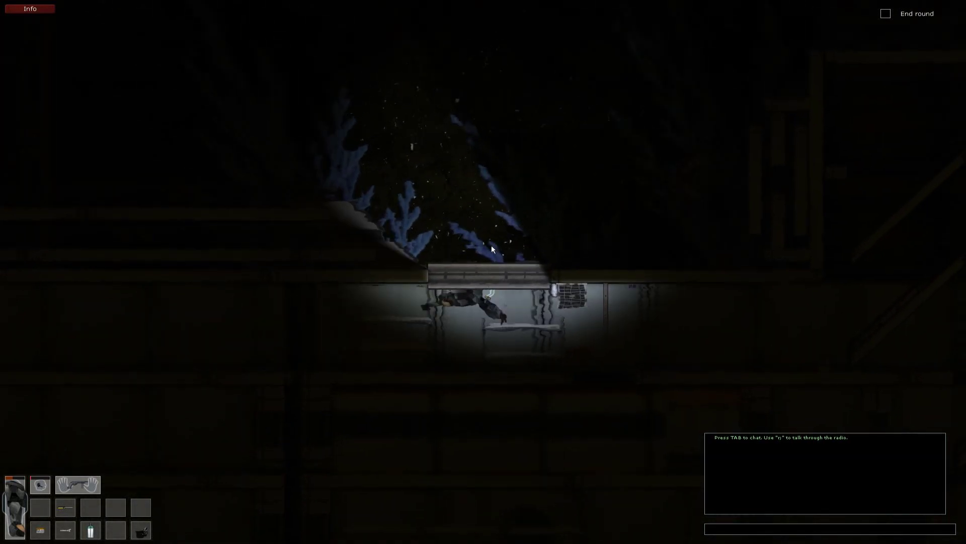
- Swim left past the command room and climb down to the lower room's door
key("a")
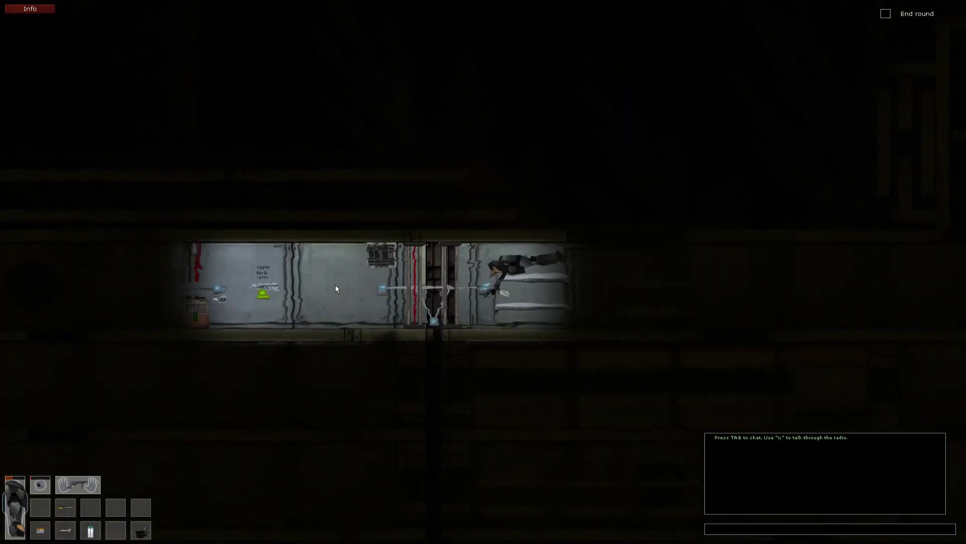
key("a")
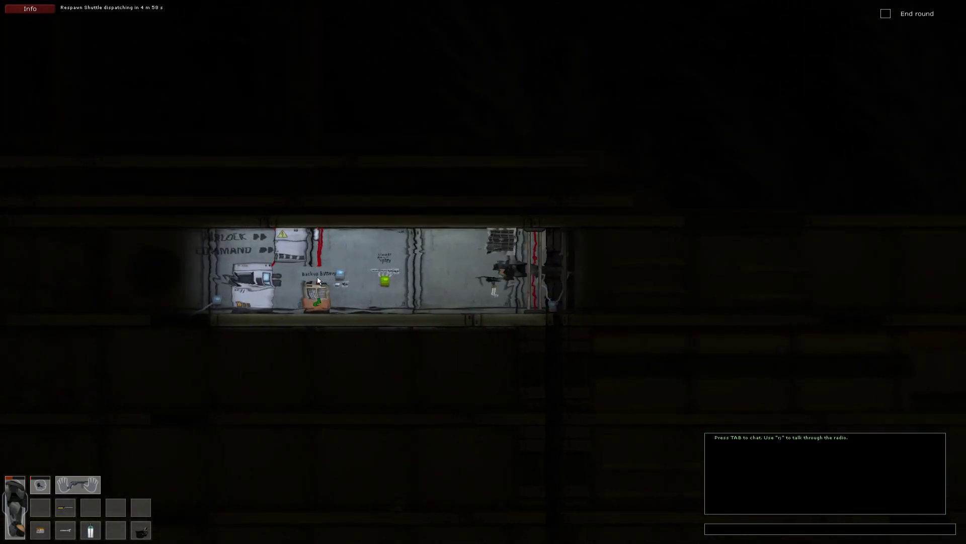
key("a")
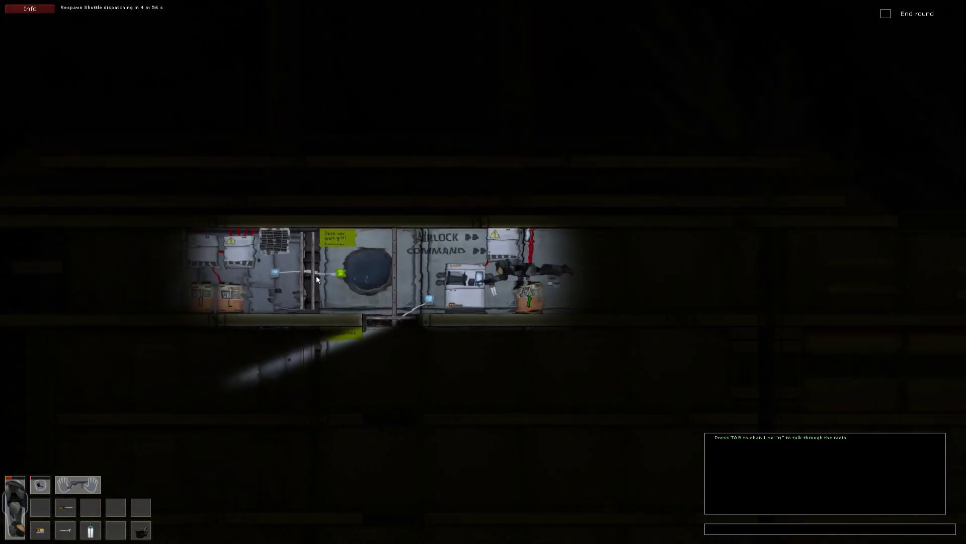
key("a")
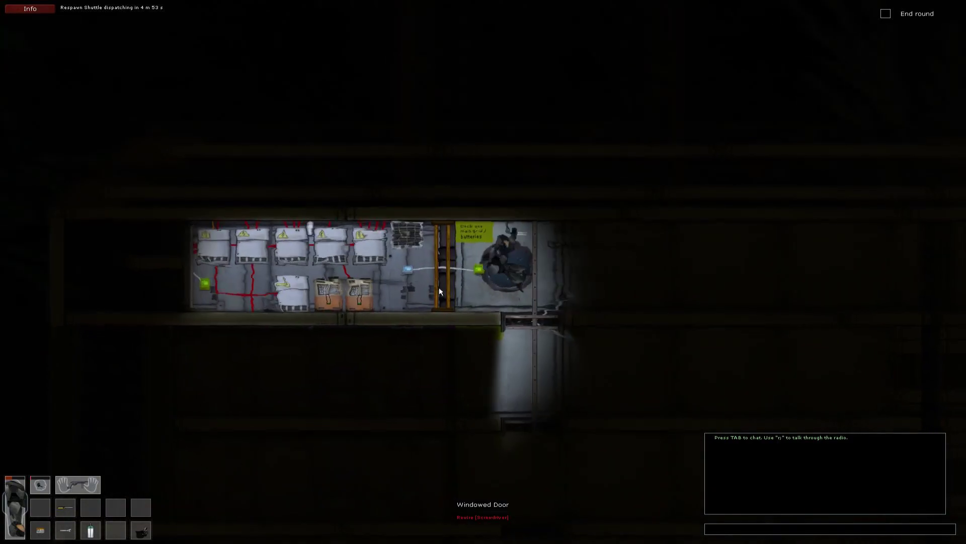
key("s")
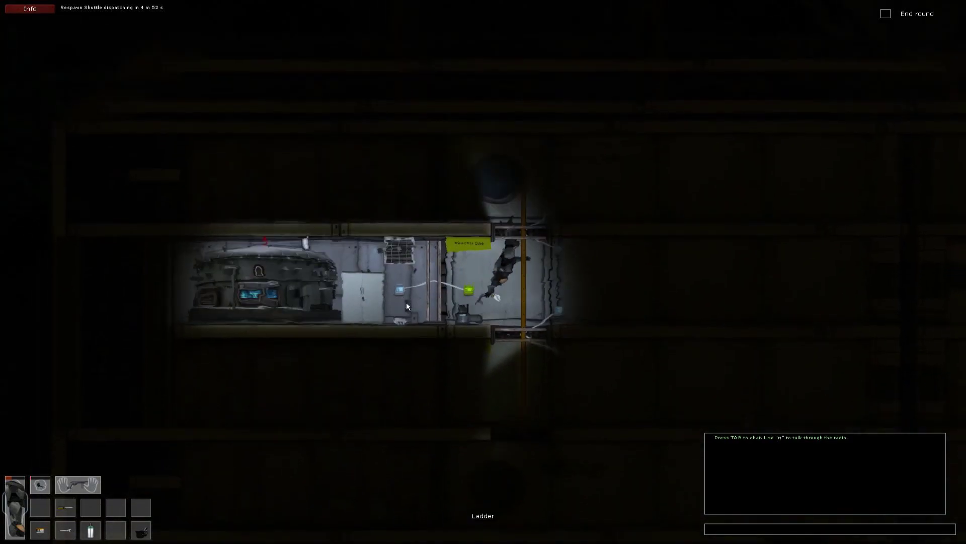
key("a")
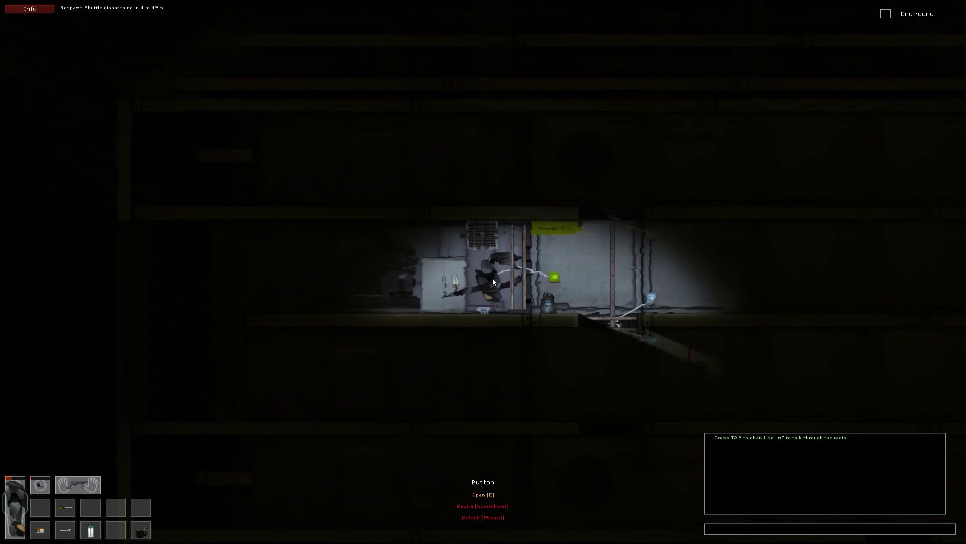
- Go through the door into the reactor room, then return and open the right-hand door
key("d")
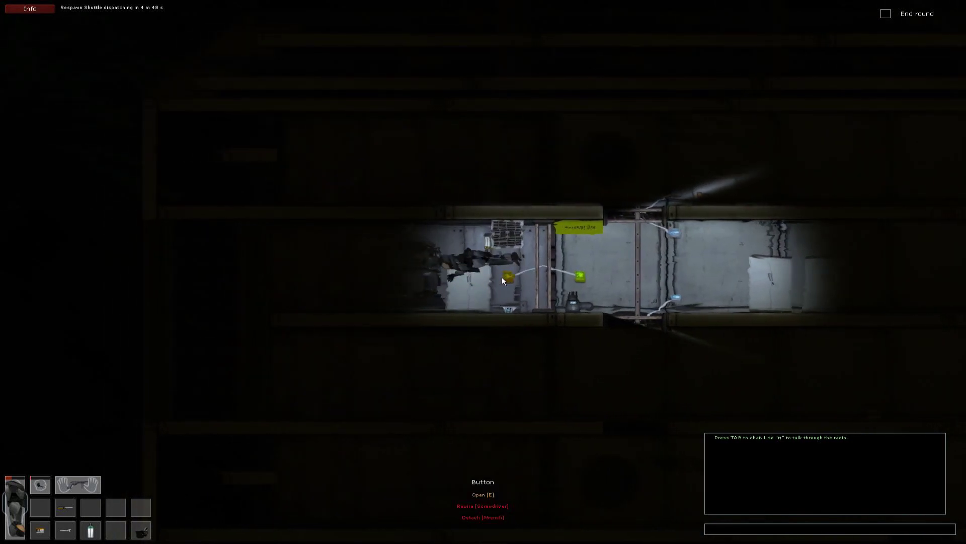
key("e")
key("a")
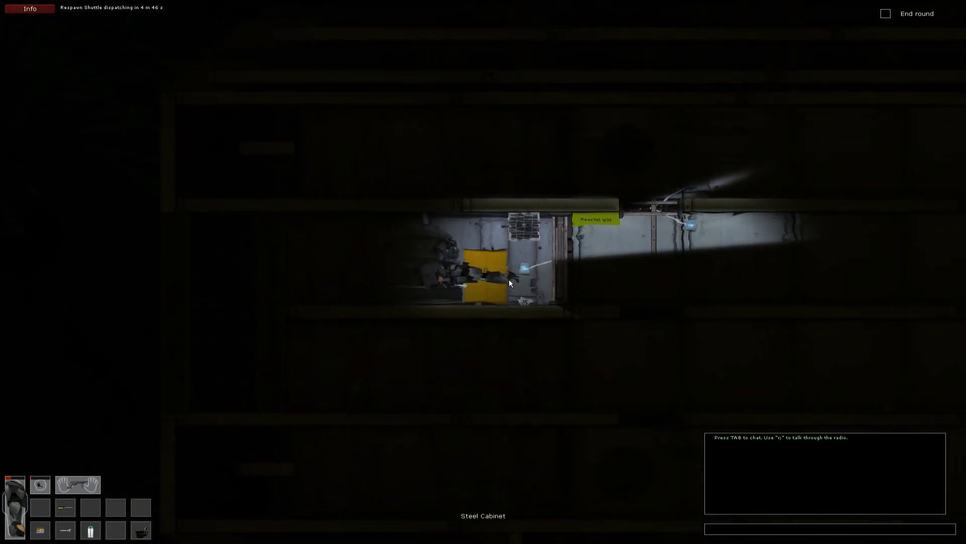
key("a")
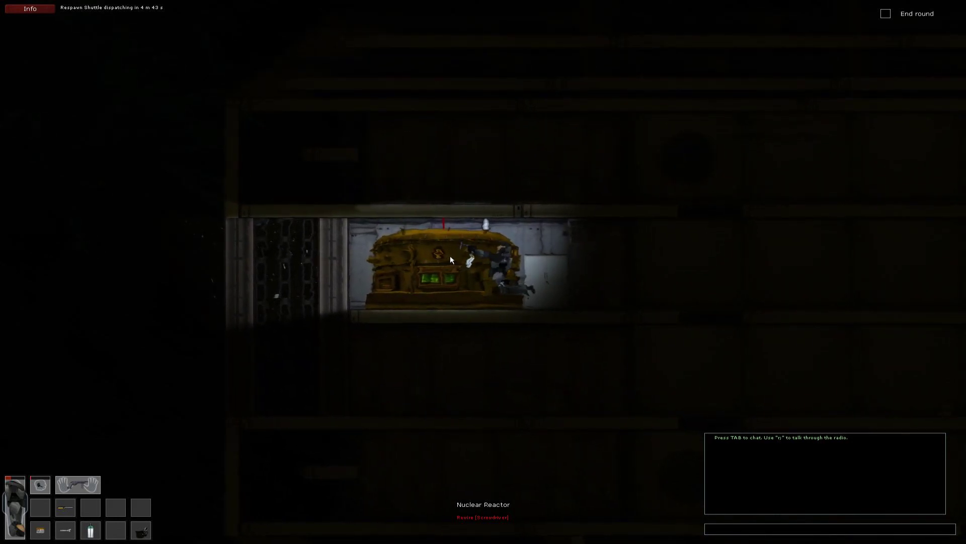
key("d")
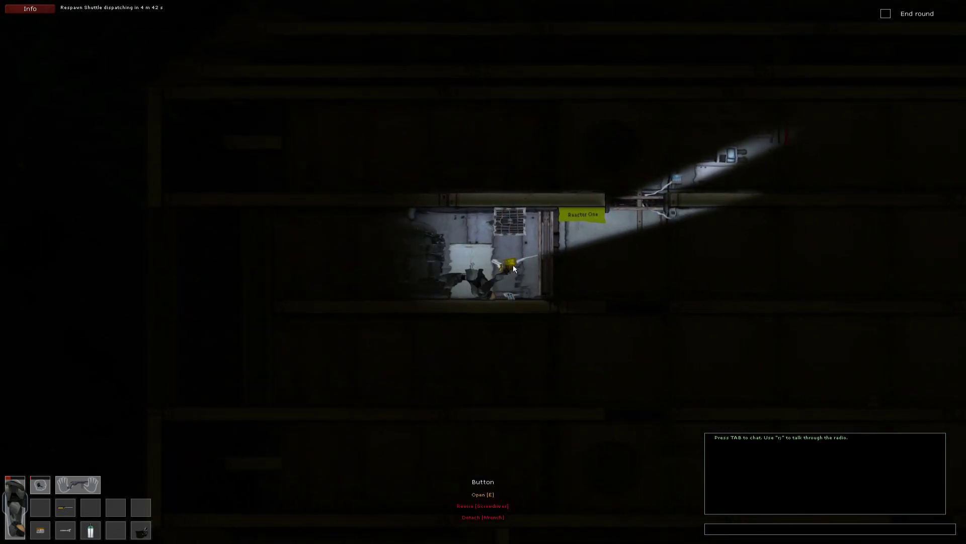
key("e")
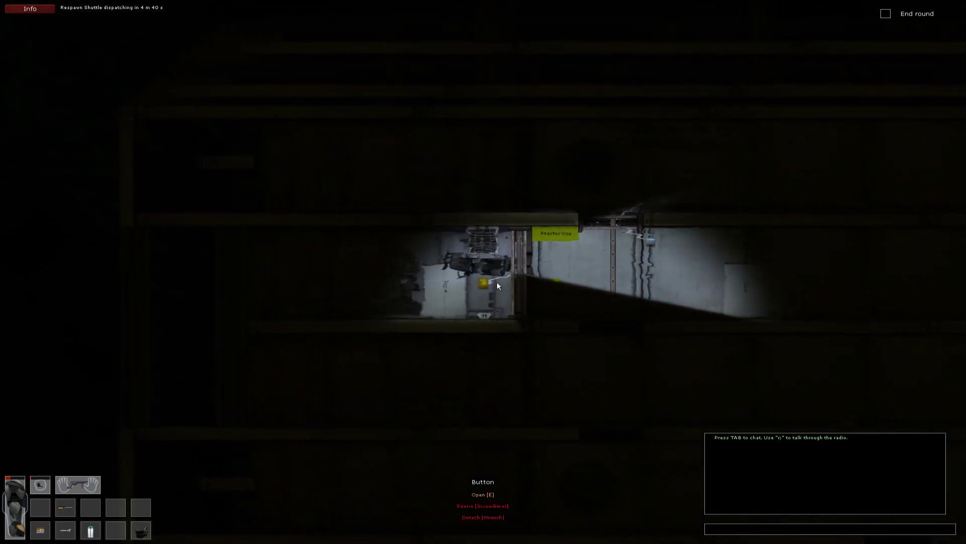
- Climb down the ladders to the lower deck and onto the ladder through the hatch
key("d")
key("s")
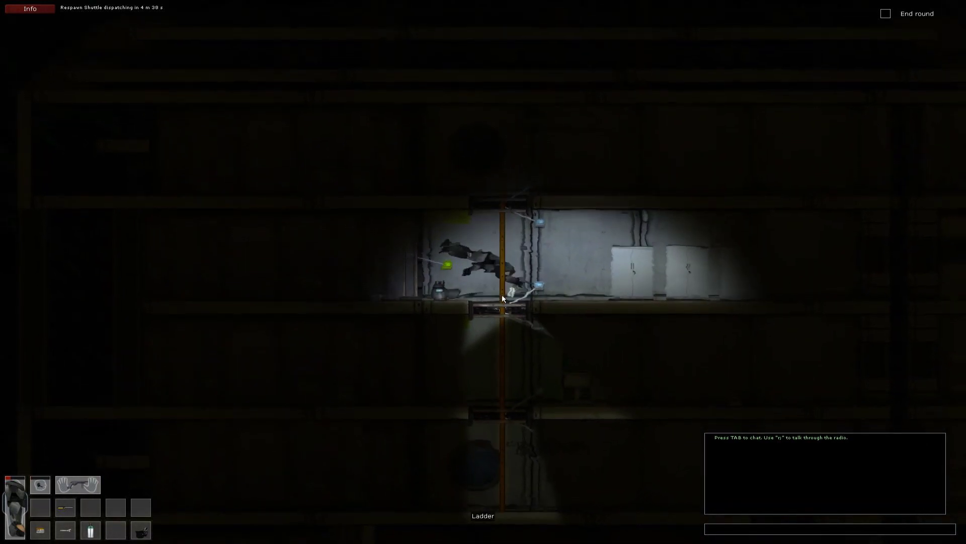
key("s")
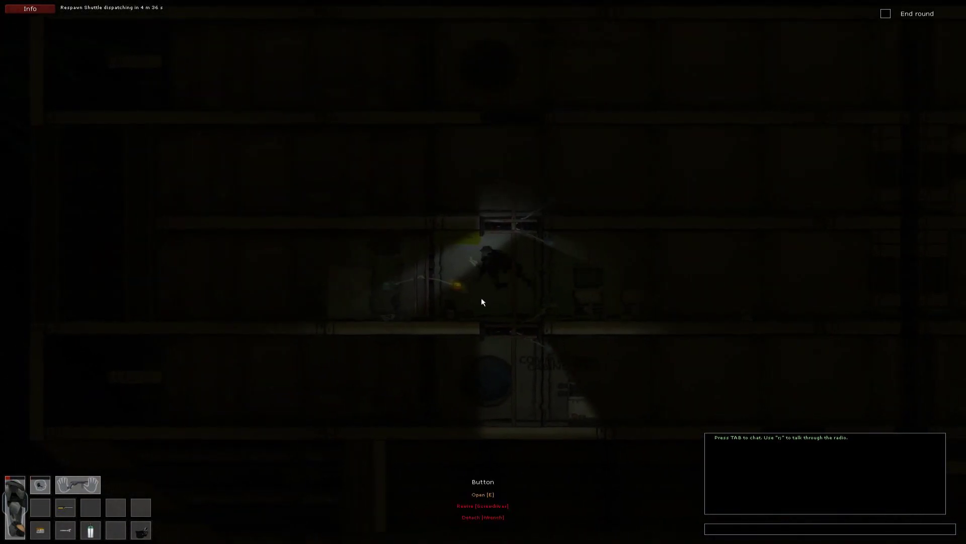
key("s")
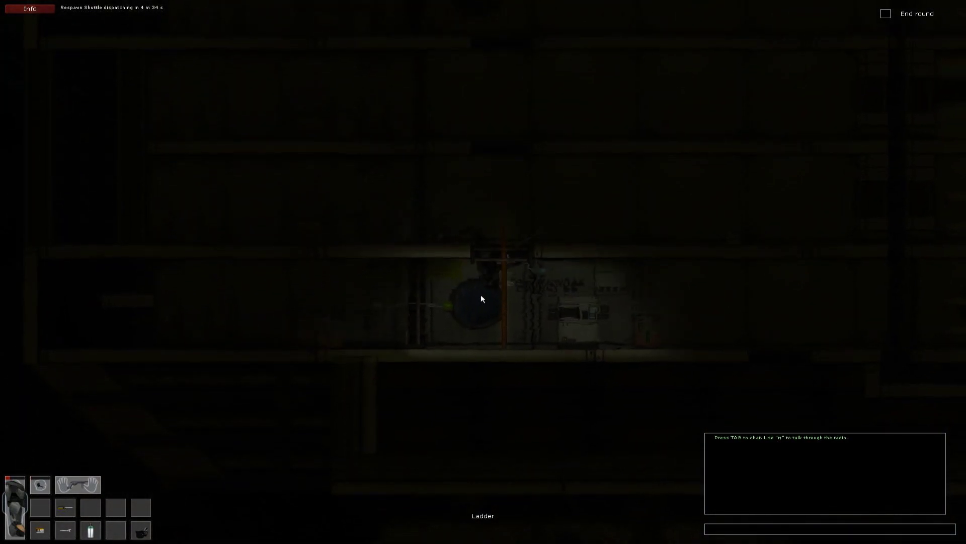
key("e")
key("d")
key("w")
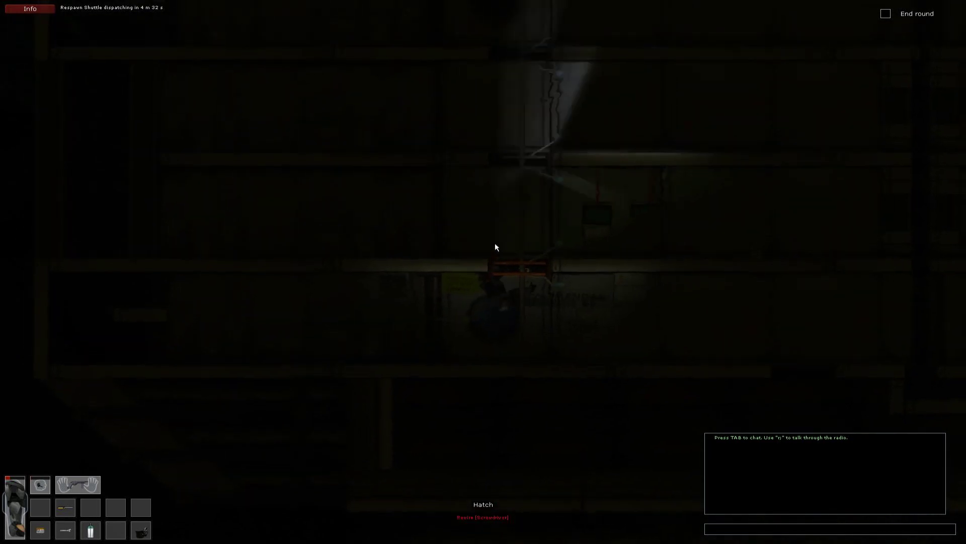
- Put the red oxygen tank into the diving suit and move the old tank to the inventory
left_click(89, 530)
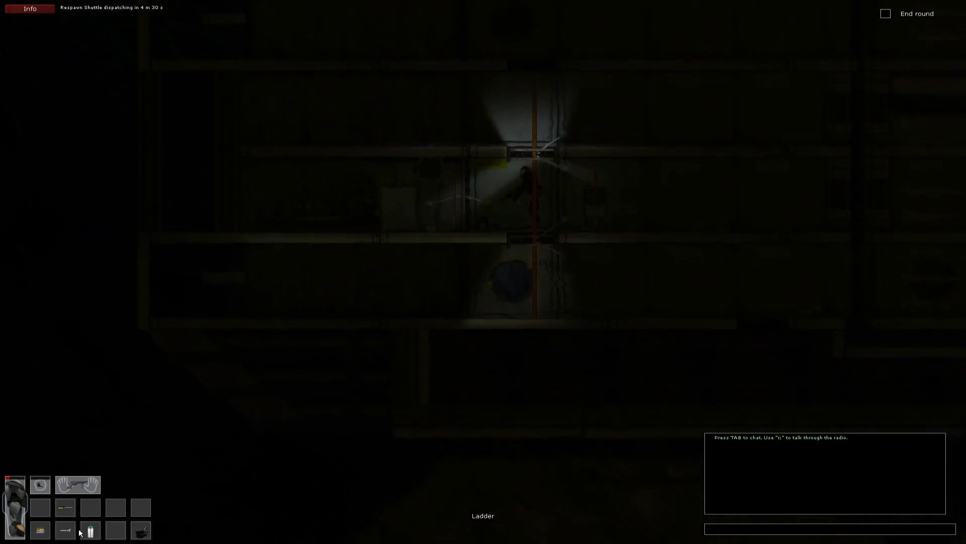
left_click_drag(88, 511, 17, 496)
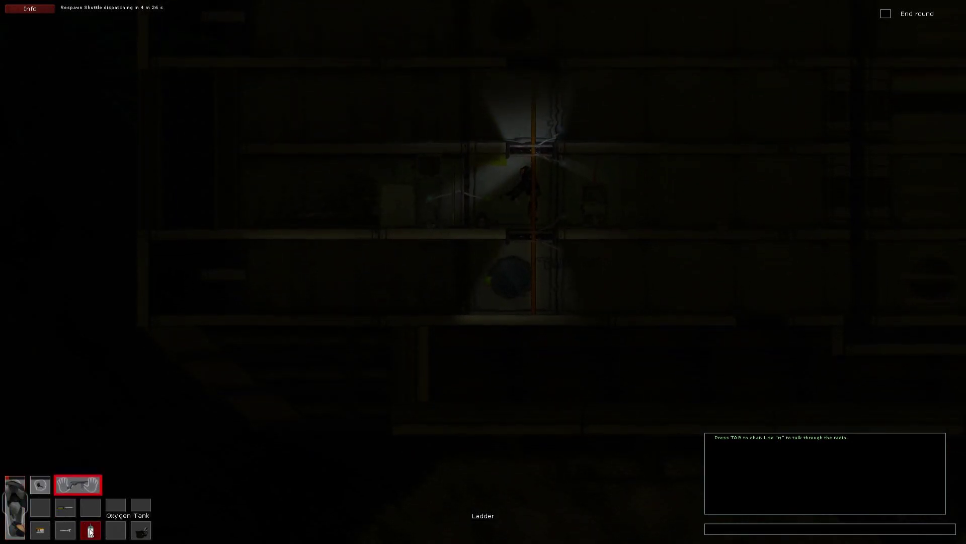
left_click_drag(24, 492, 17, 490)
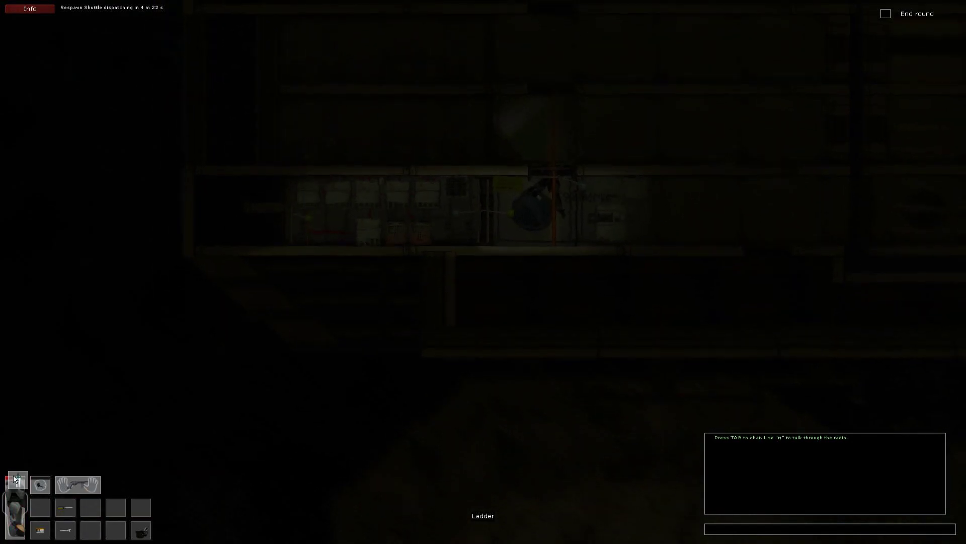
left_click_drag(16, 463, 89, 531)
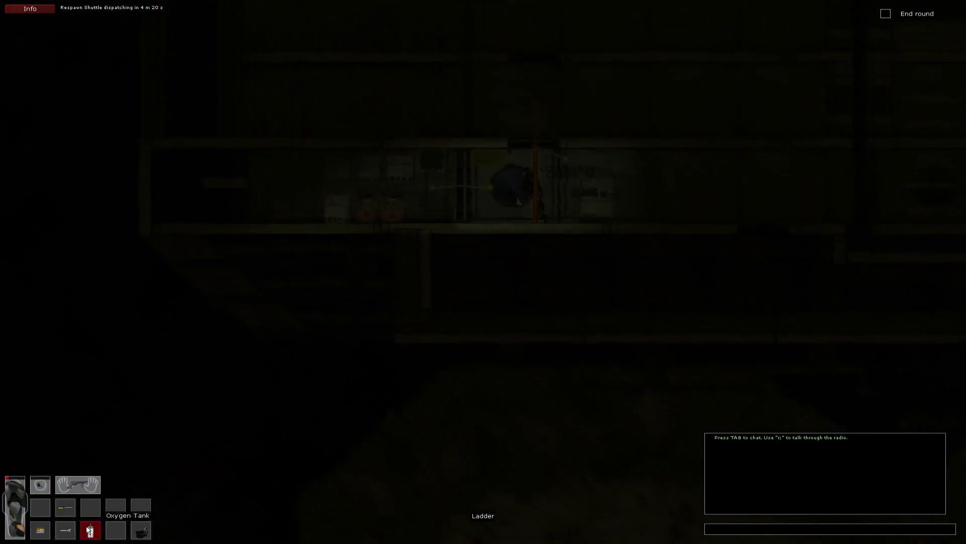
- Walk right to the floor hatch, drop to the deck below, and walk left to the pump
key("d")
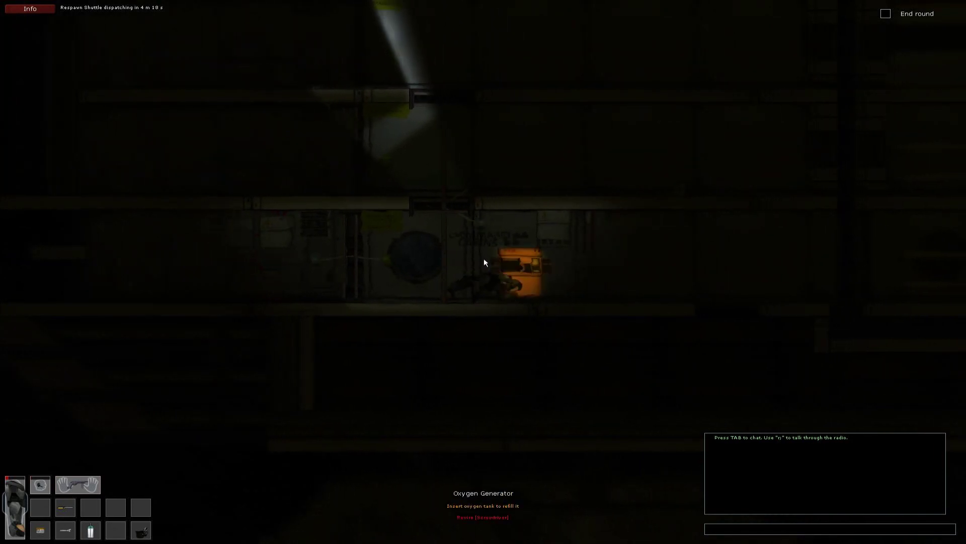
key("d")
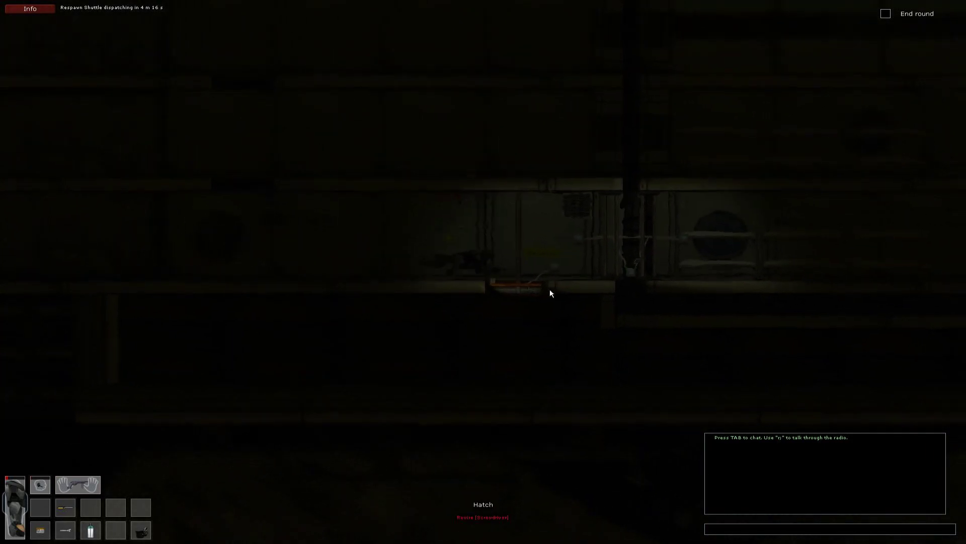
key("d")
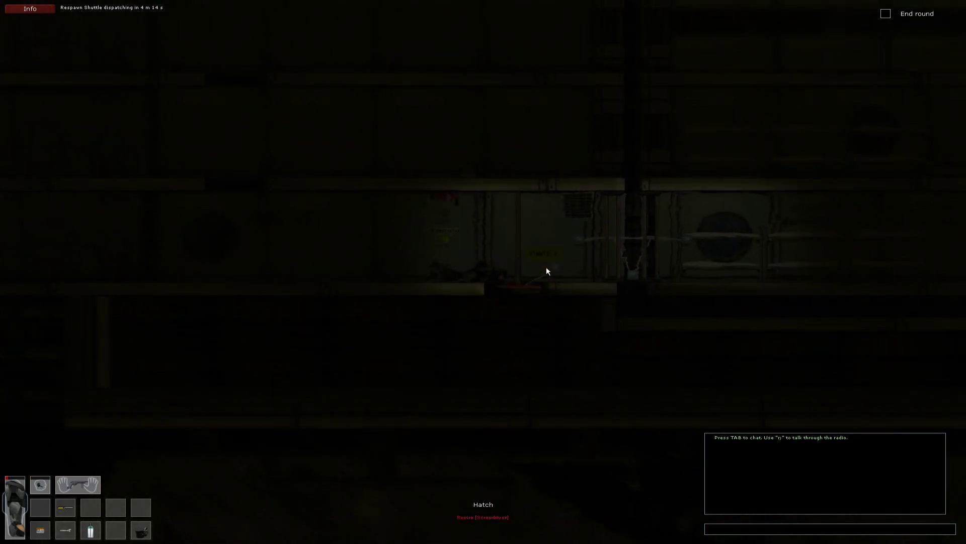
key("s")
key("s")
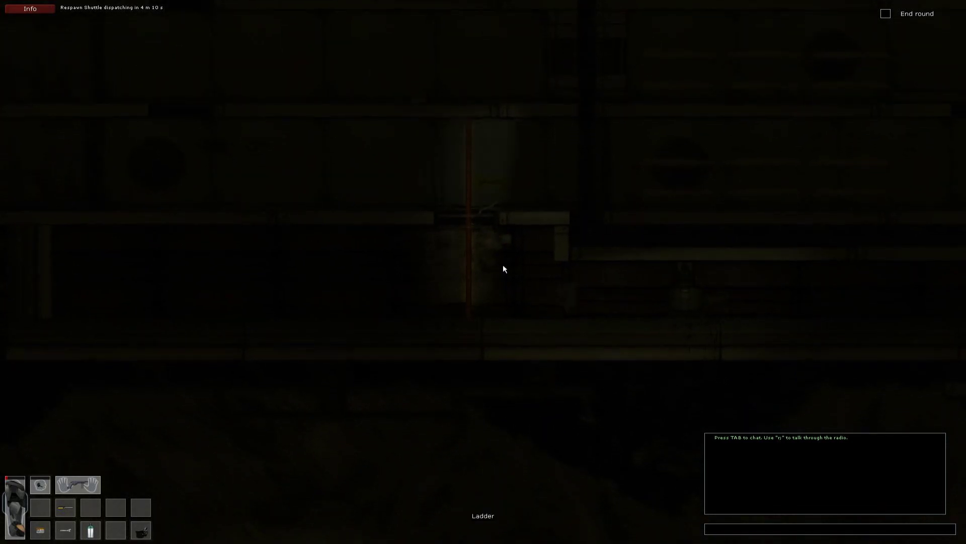
key("s")
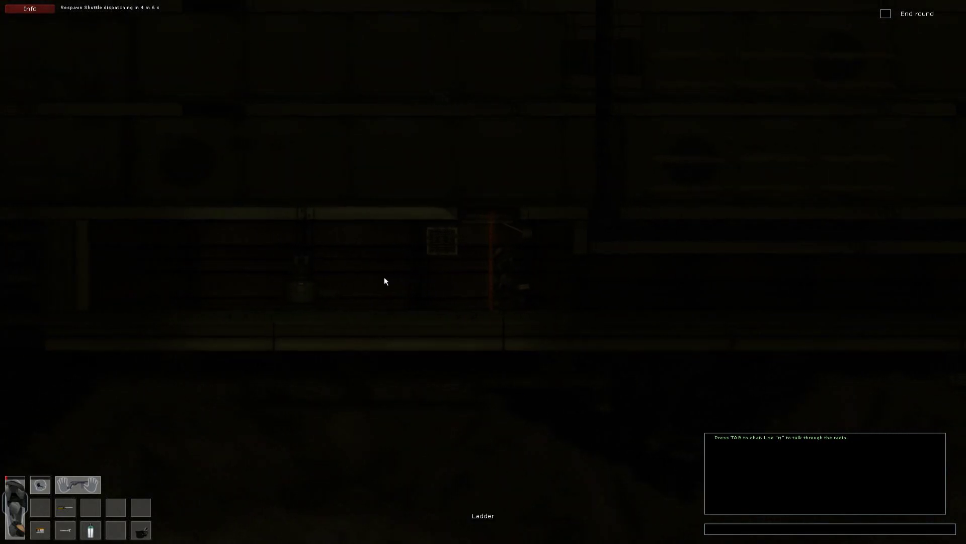
key("a")
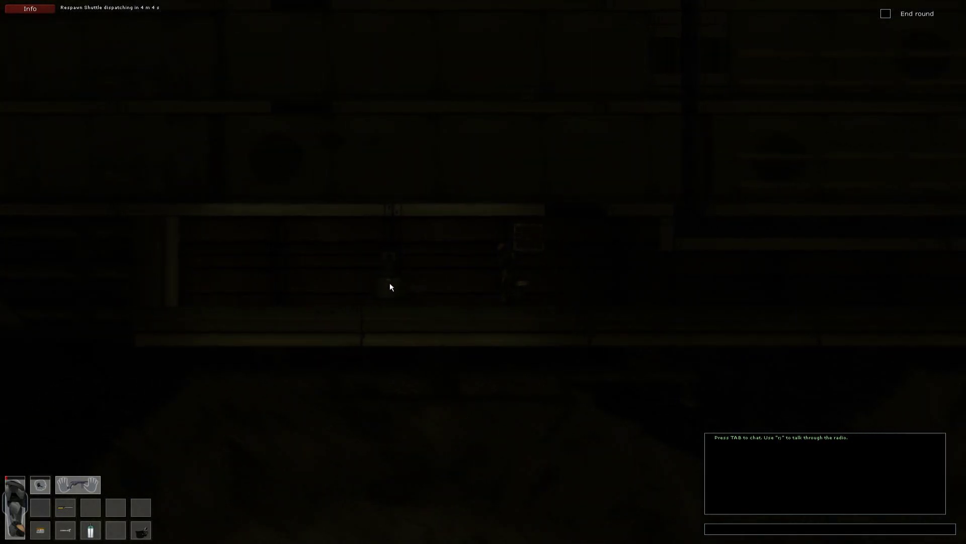
key("a")
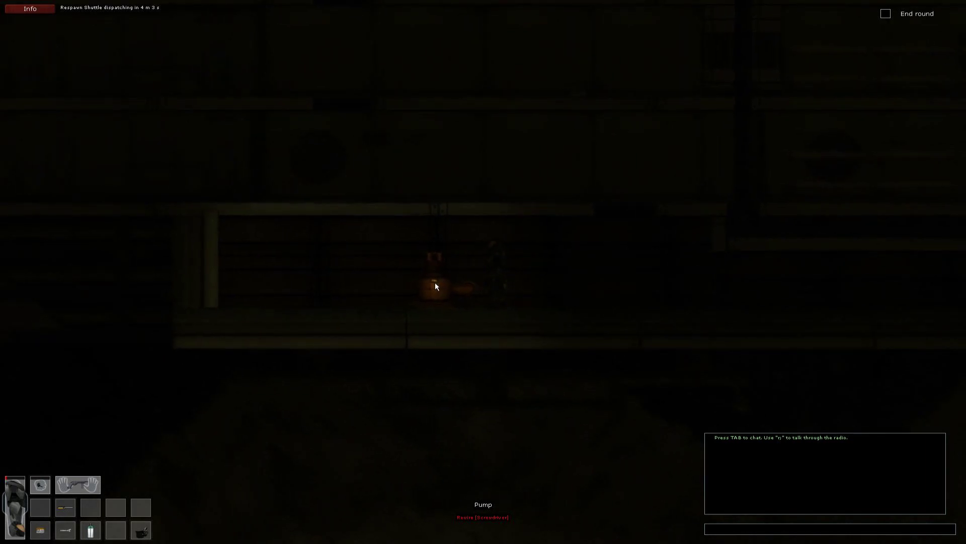
- Check the pump's controls, press the button to open the overhead hatch, and climb the ladder
left_click(435, 285)
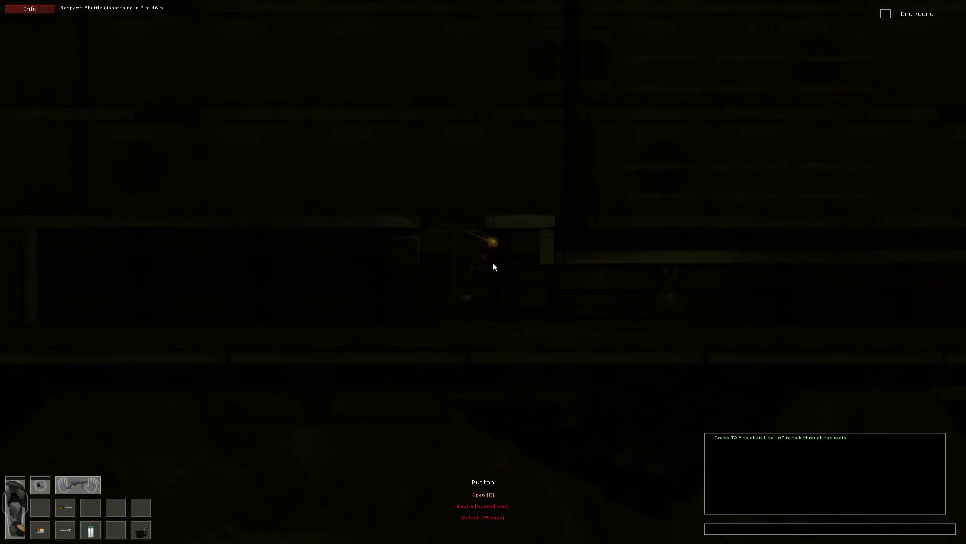
left_click(493, 262)
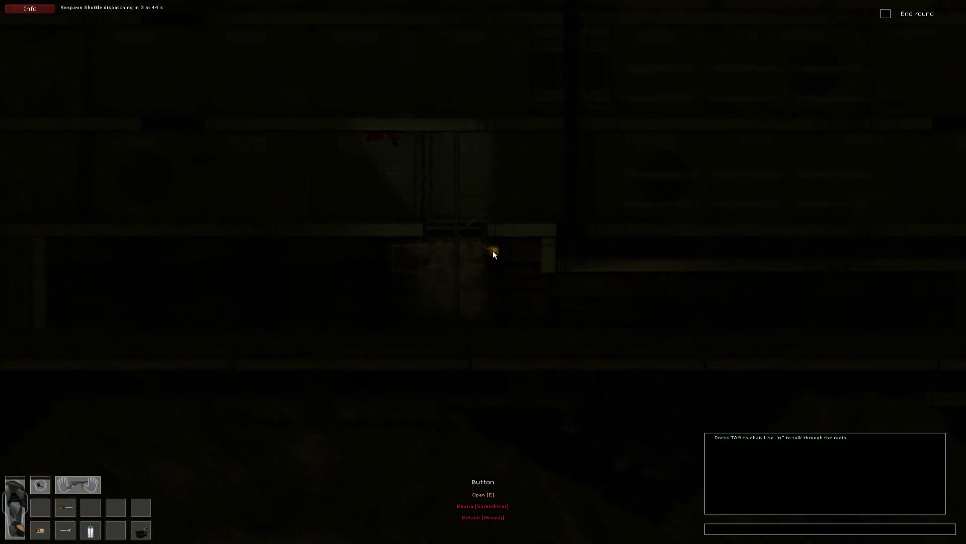
key("w")
key("w")
key("w")
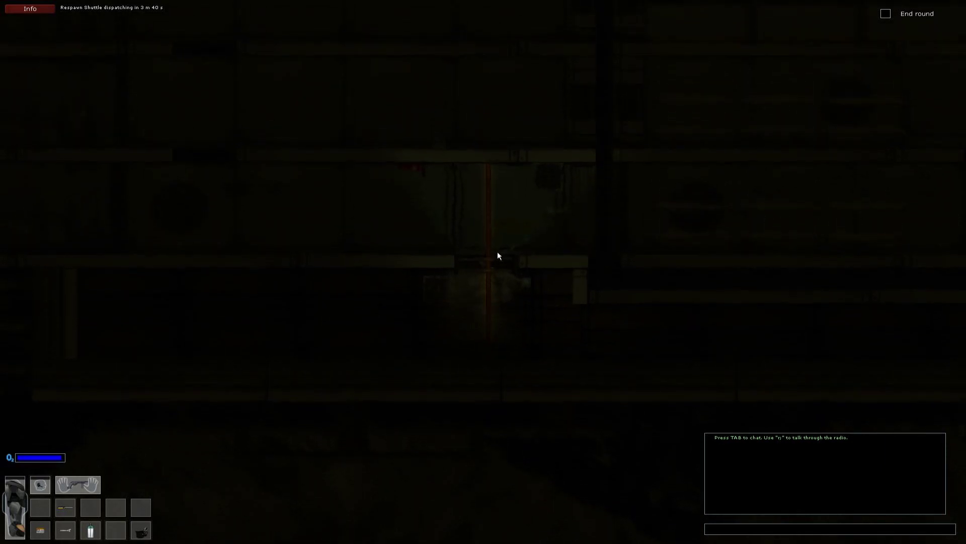
key("w")
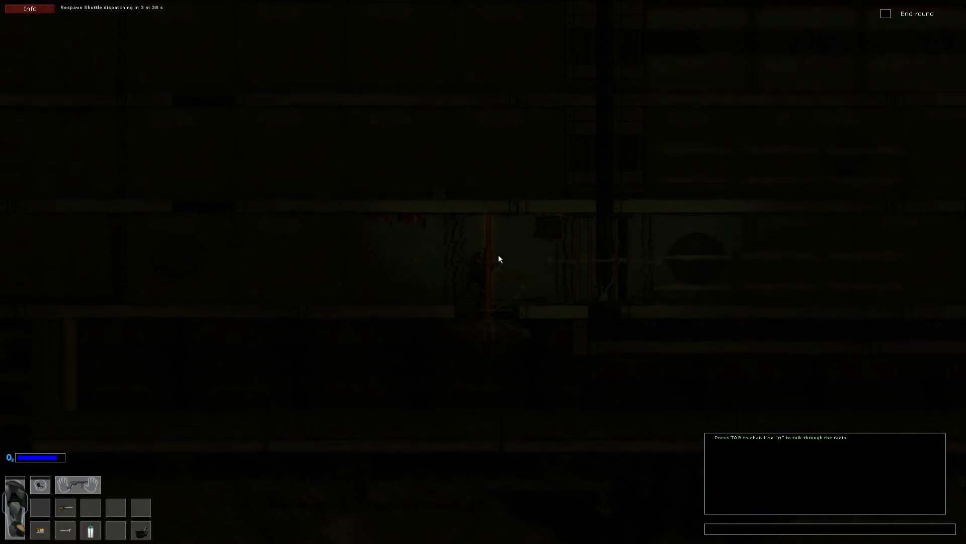